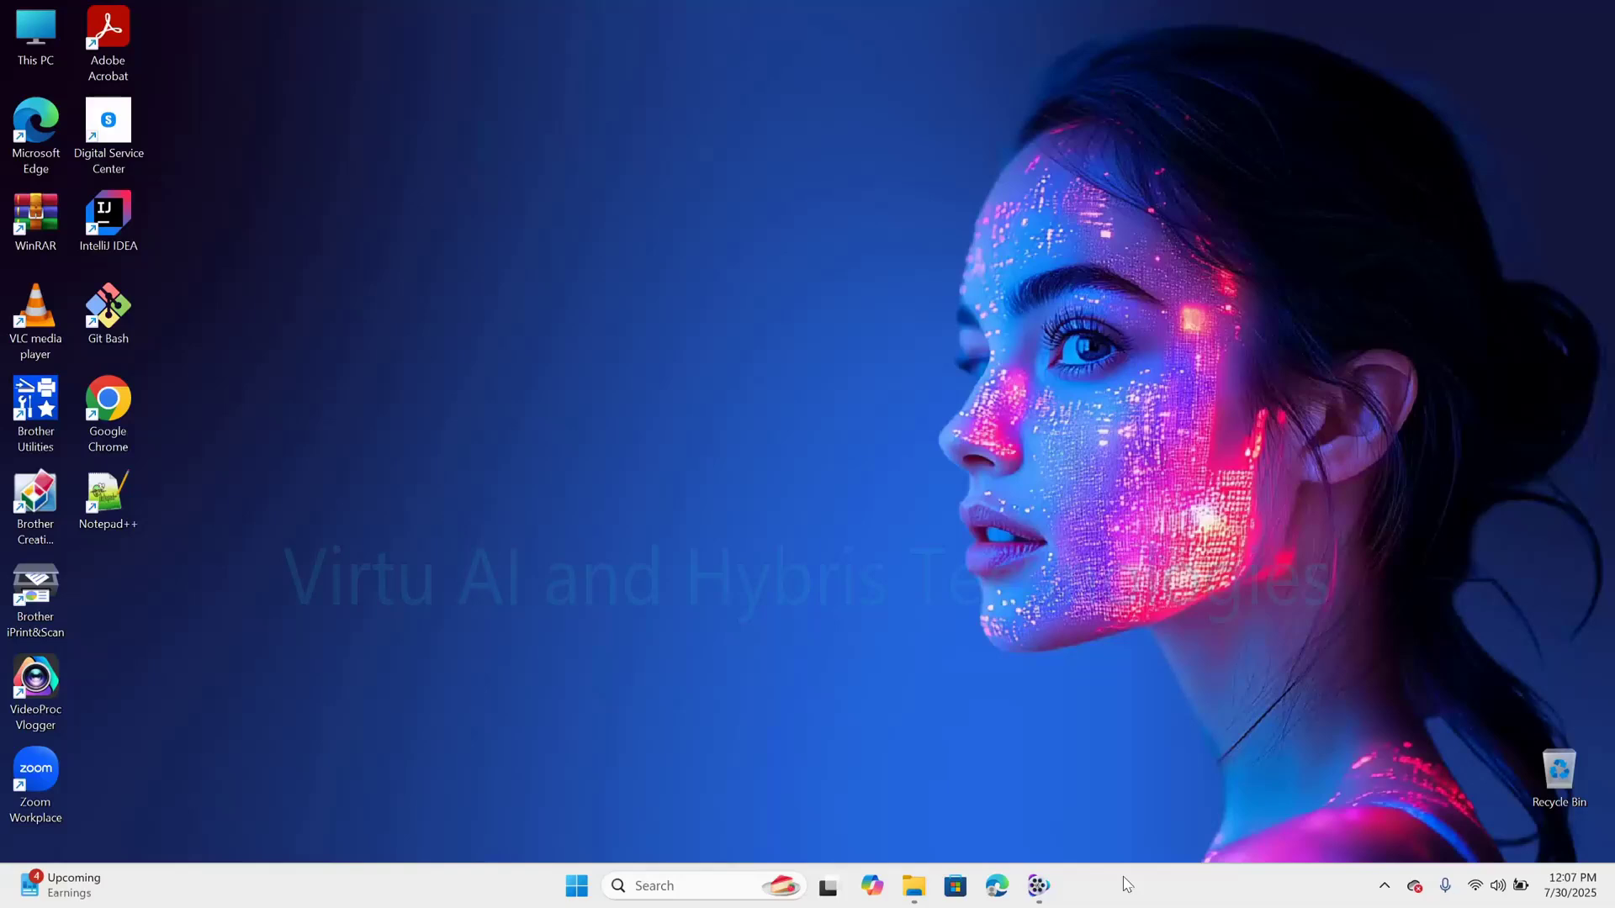
- Open the Windows Services console by running services.msc
key(super+r)
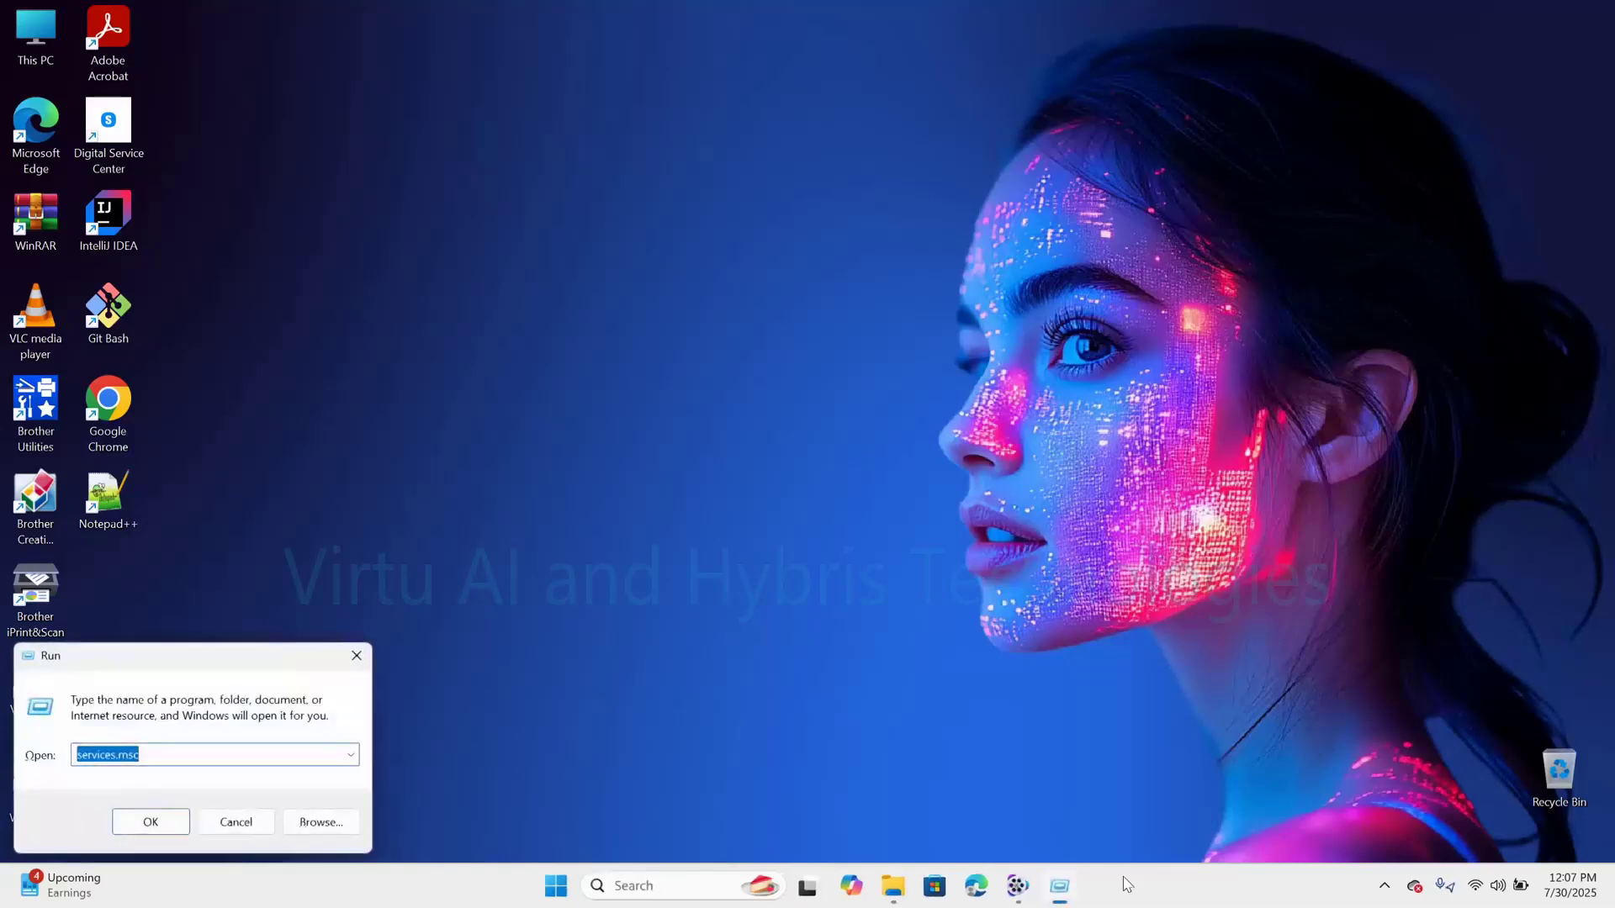
text(services)
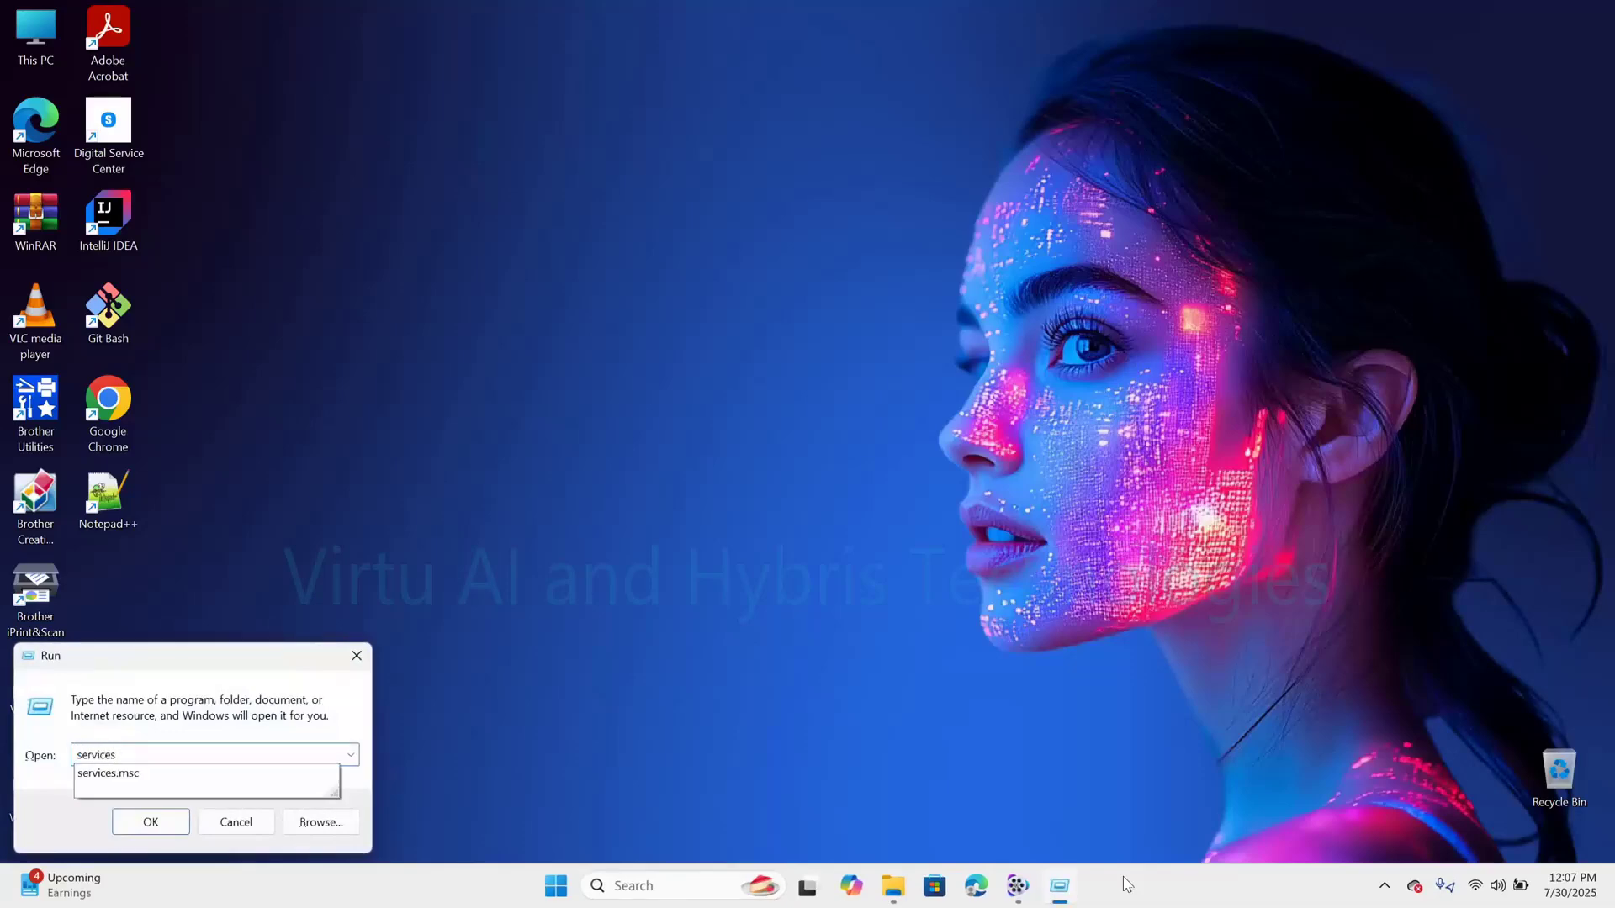
click(269, 781)
click(168, 820)
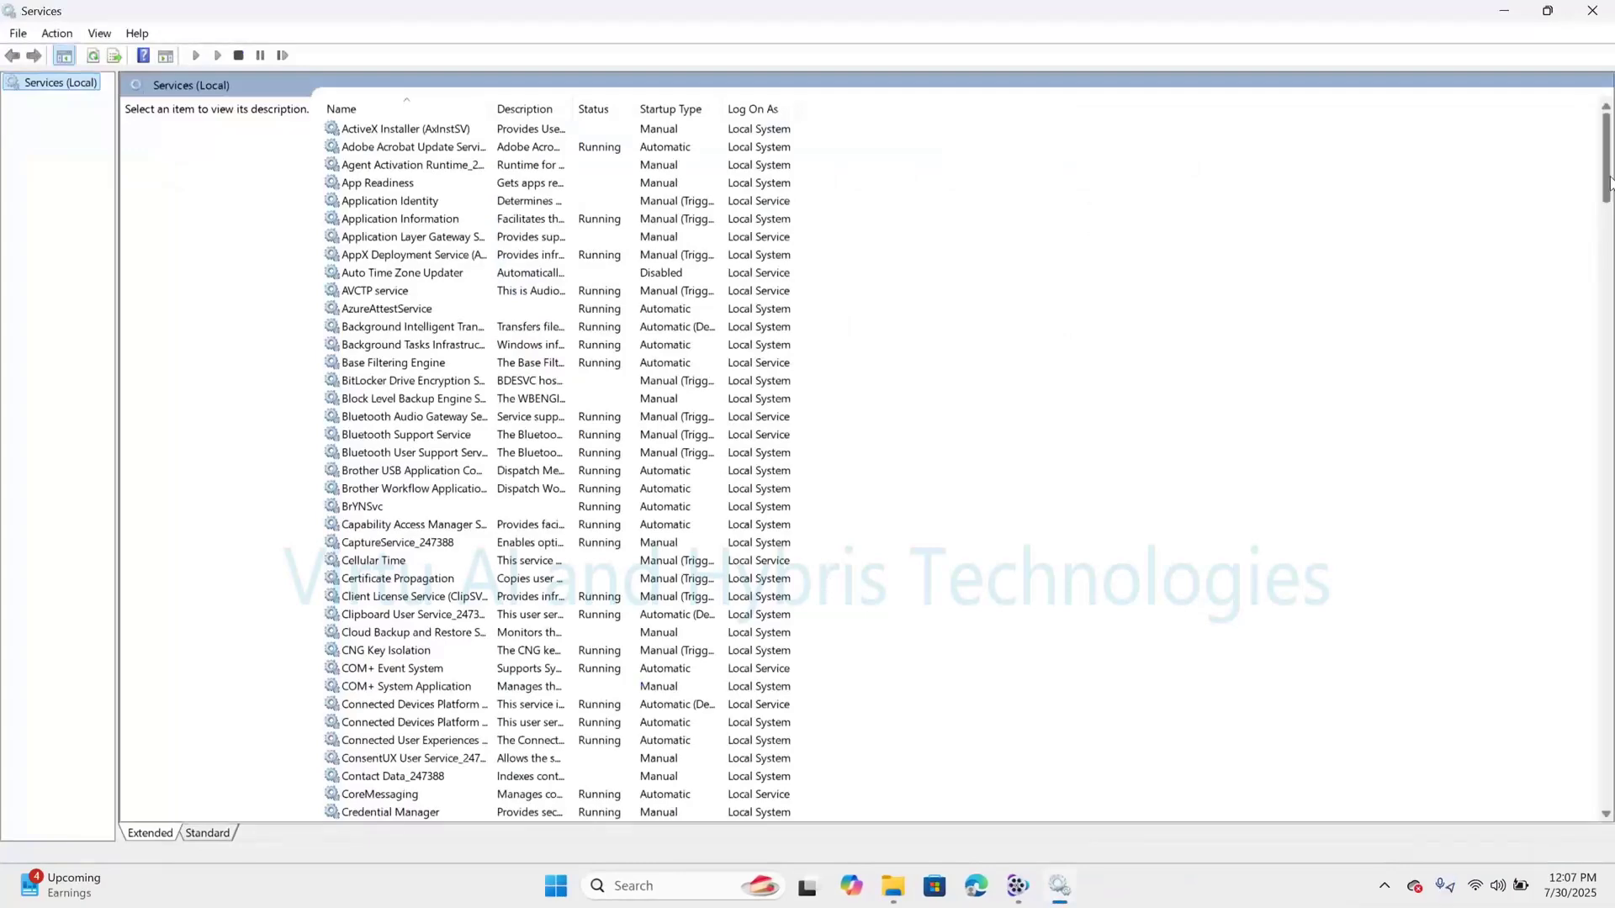
- Stop the MySQL93 service in the services list
drag(1609, 181, 1609, 457)
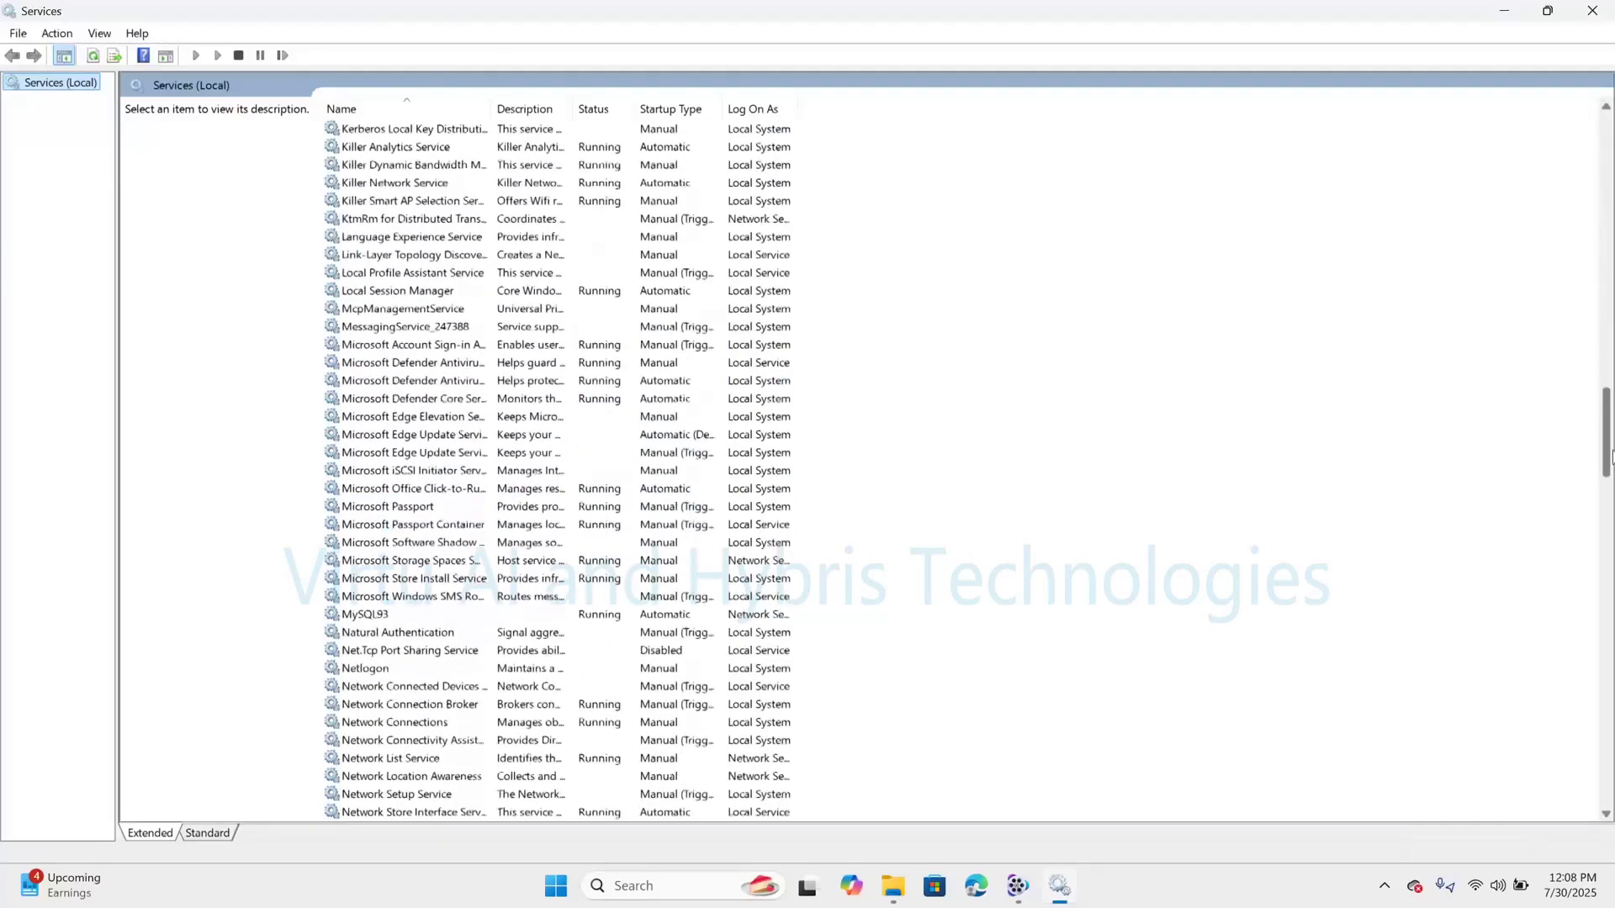
click(375, 622)
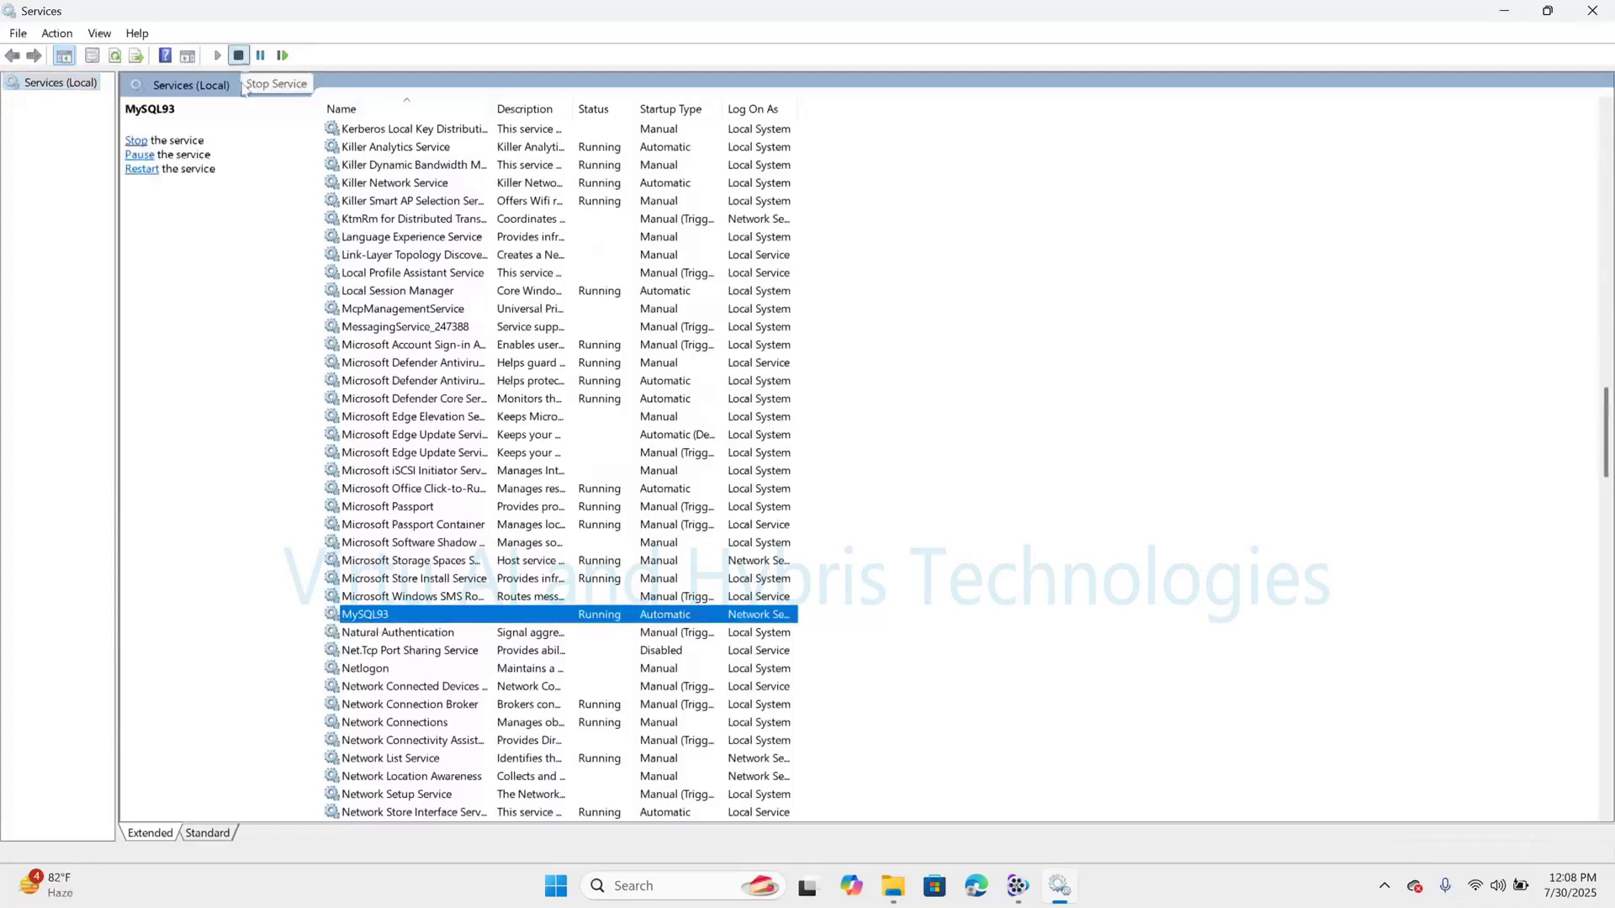
click(238, 55)
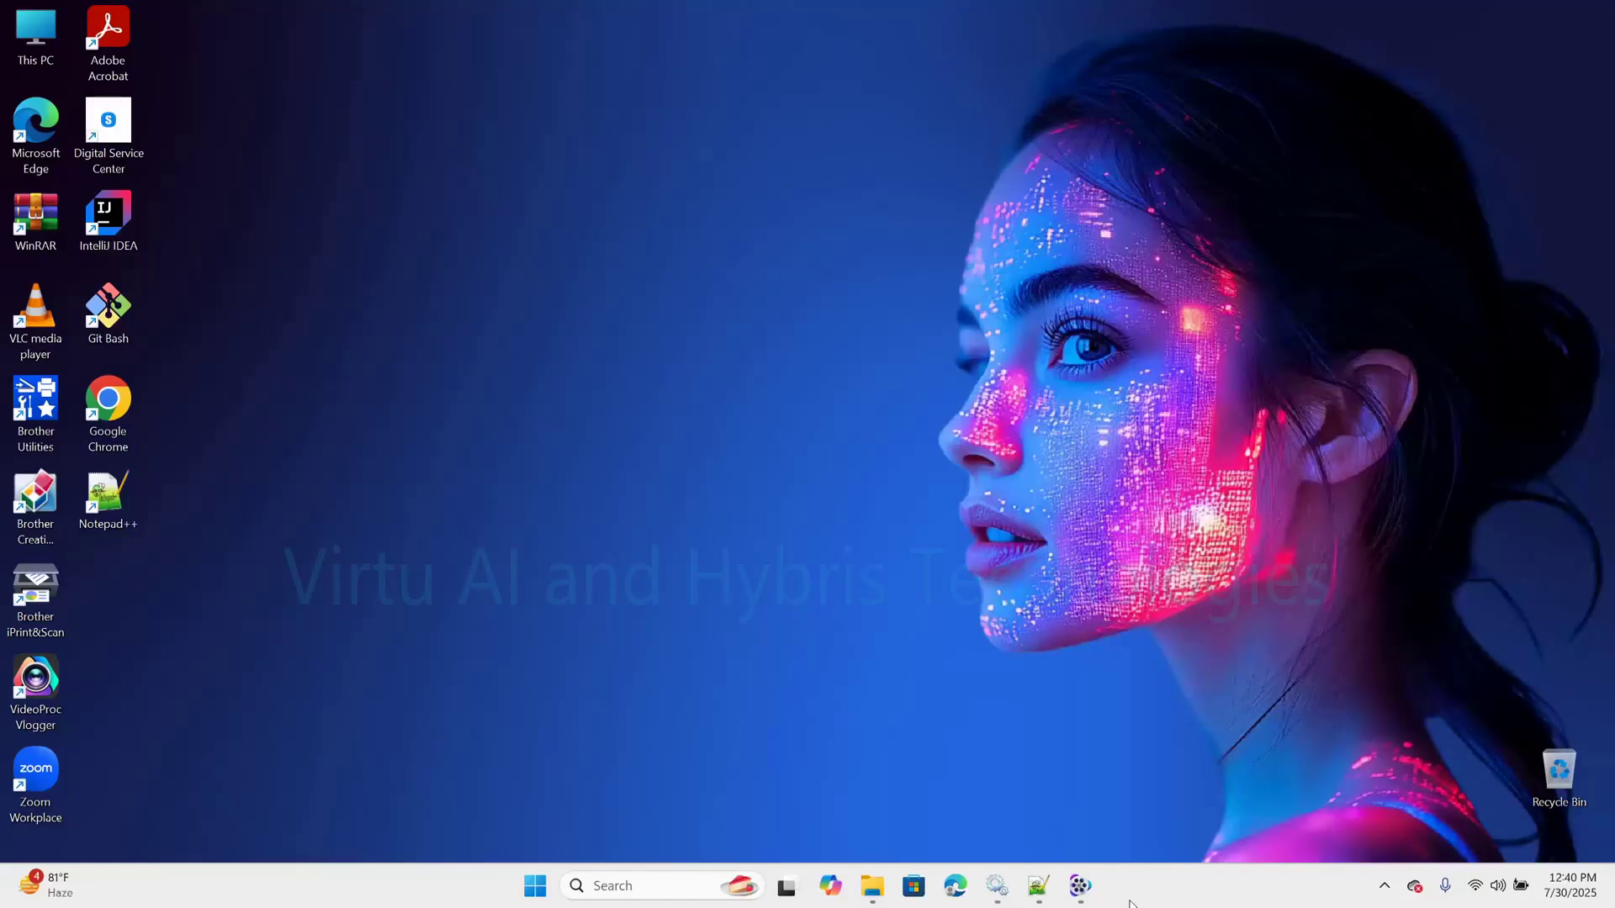
- Open Control Panel and go to its list of installed programs for uninstalling
click(647, 892)
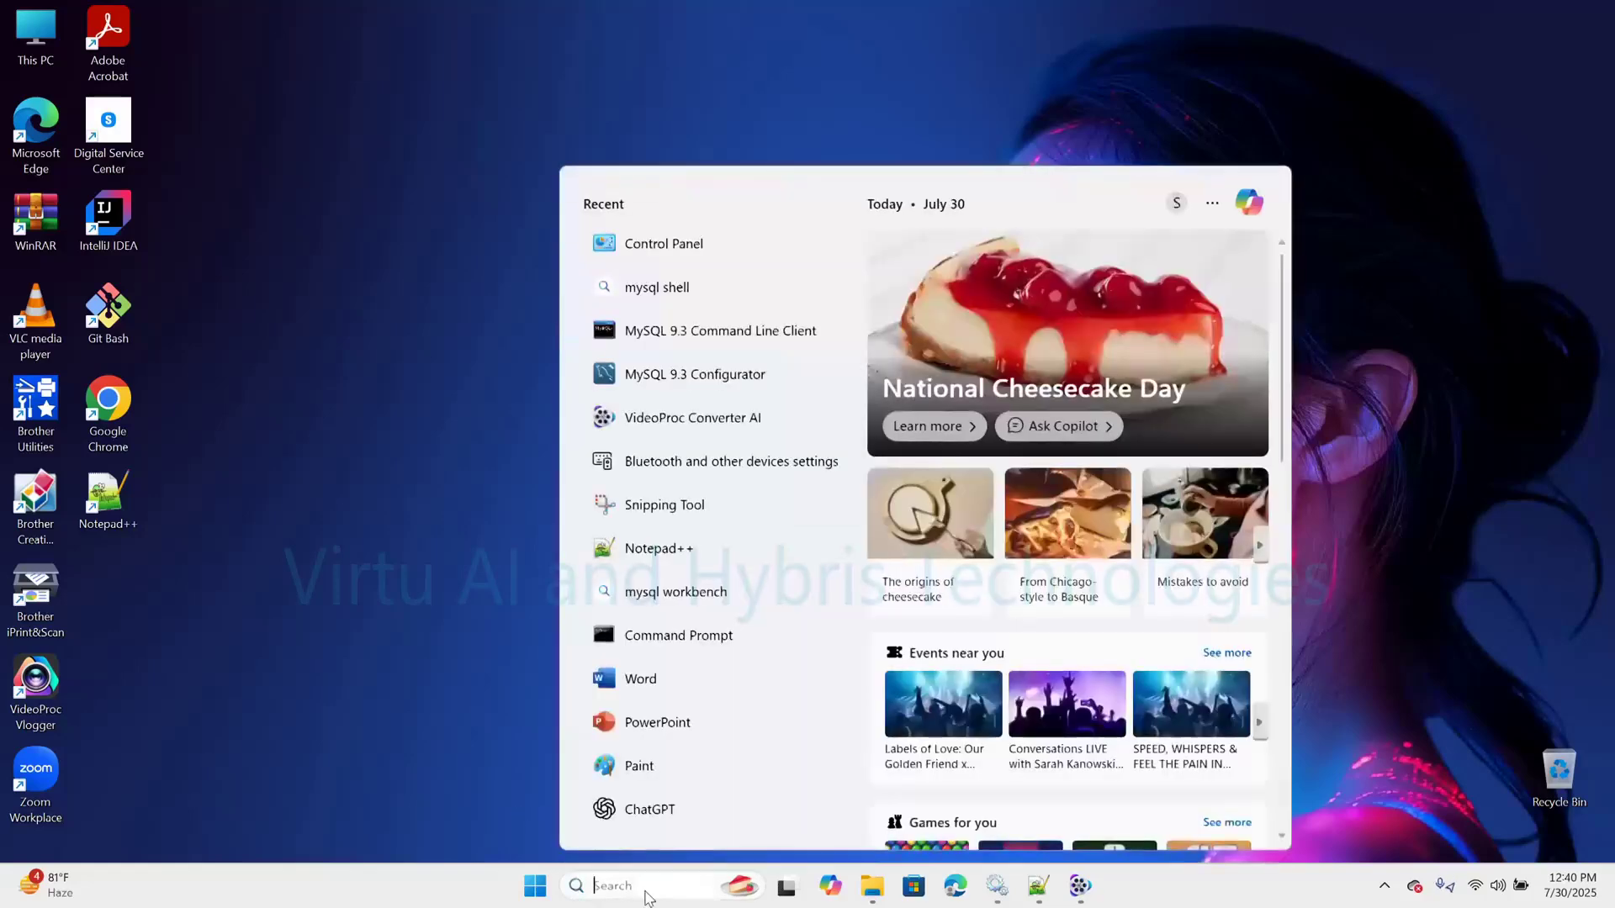
text(control)
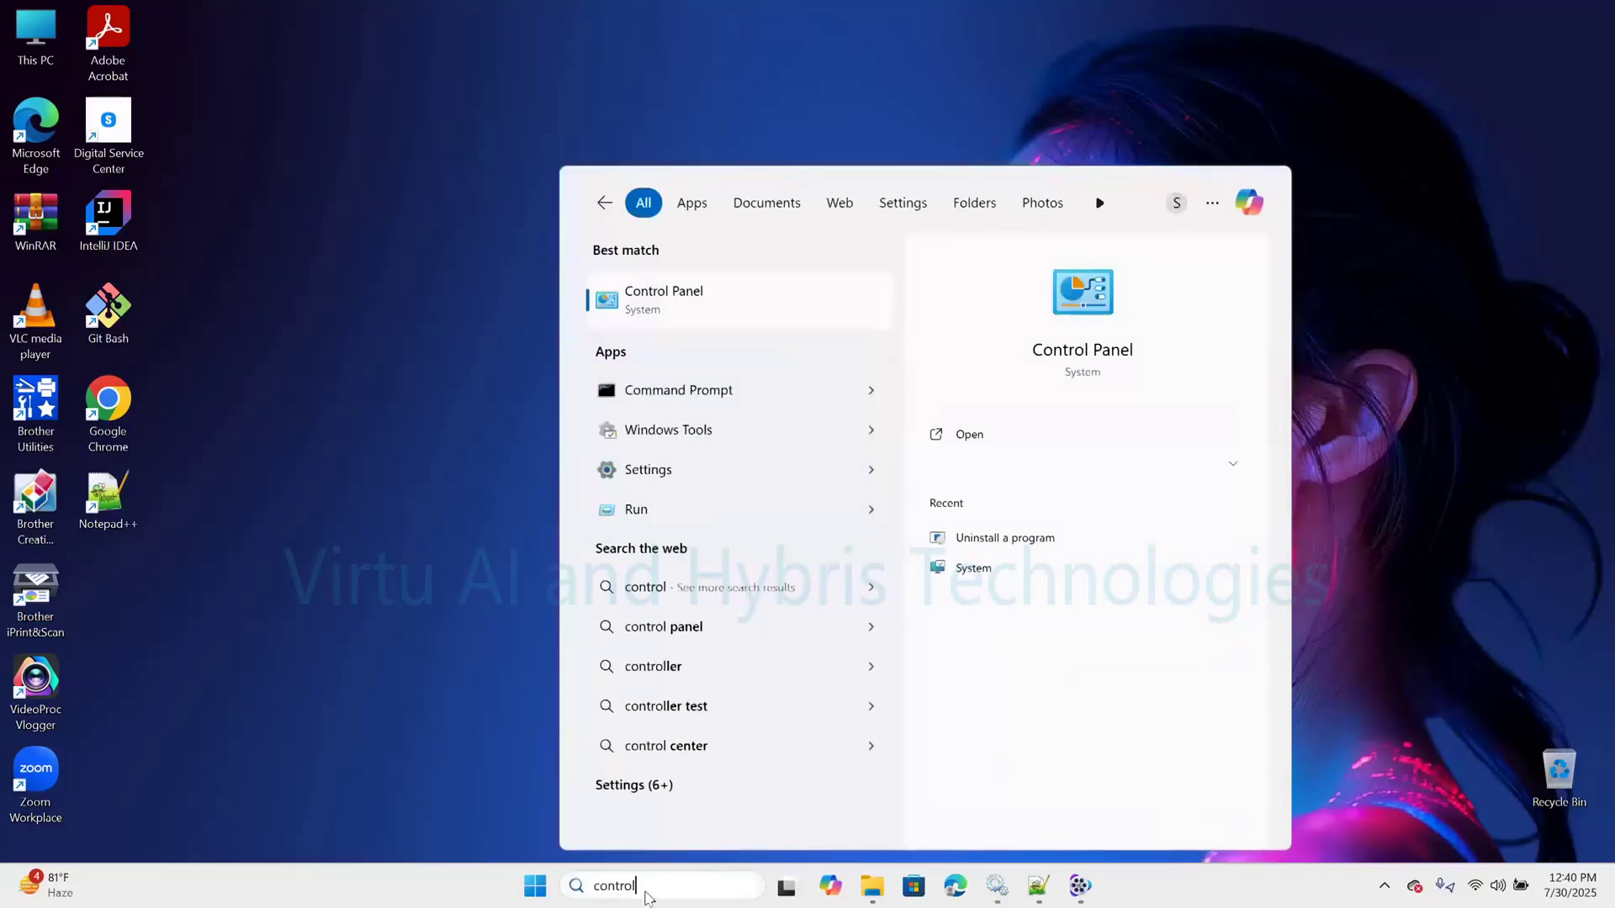
click(647, 305)
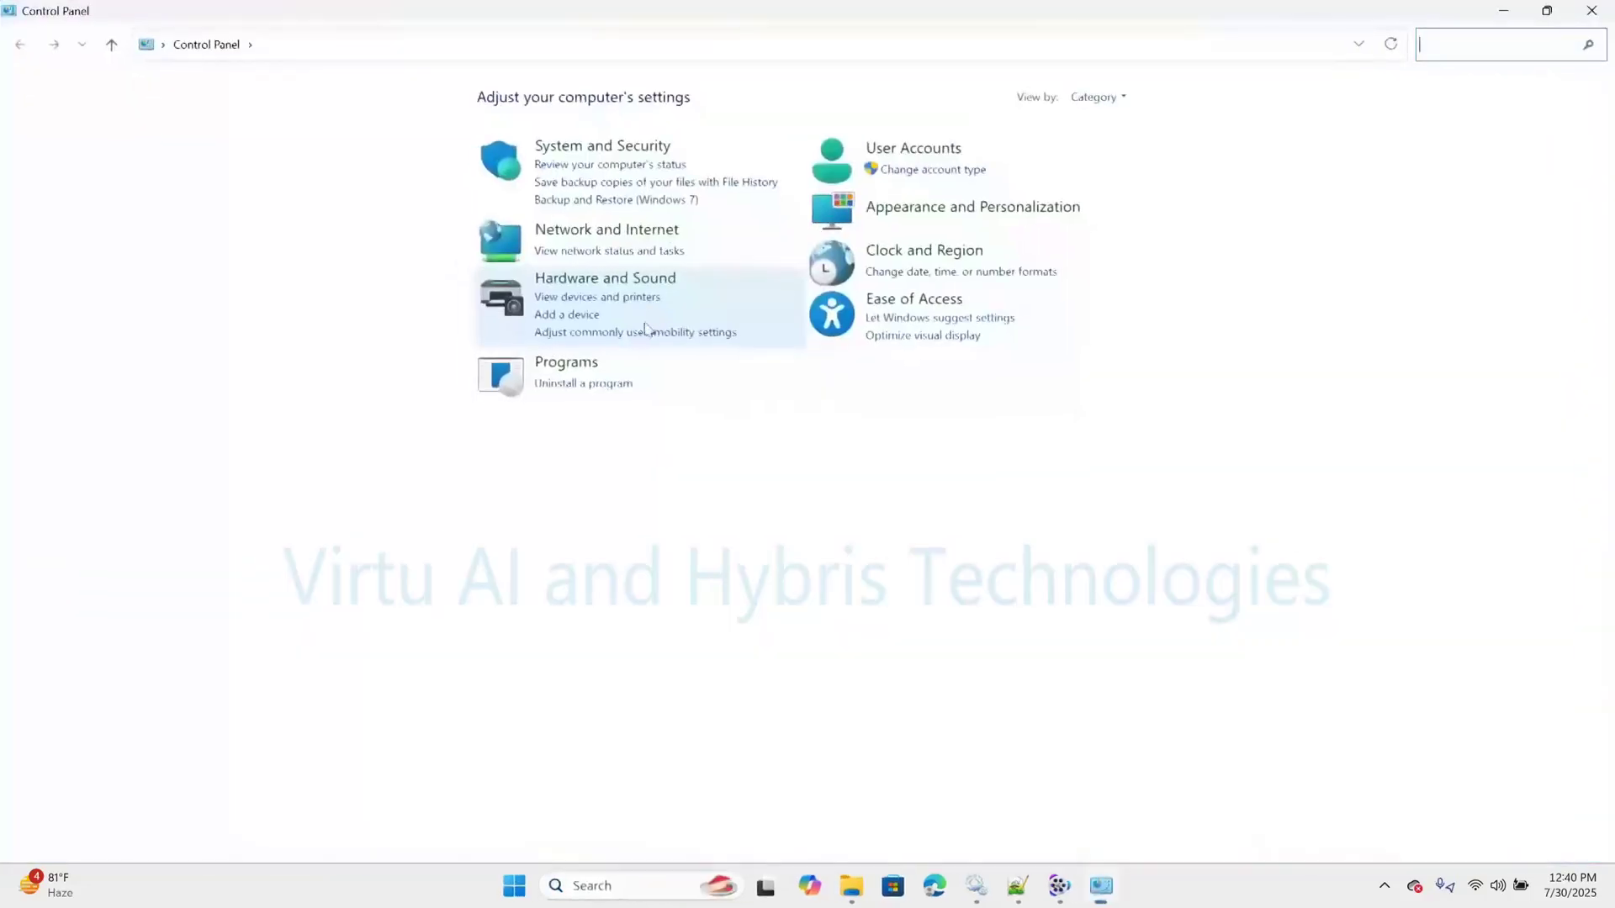
click(614, 389)
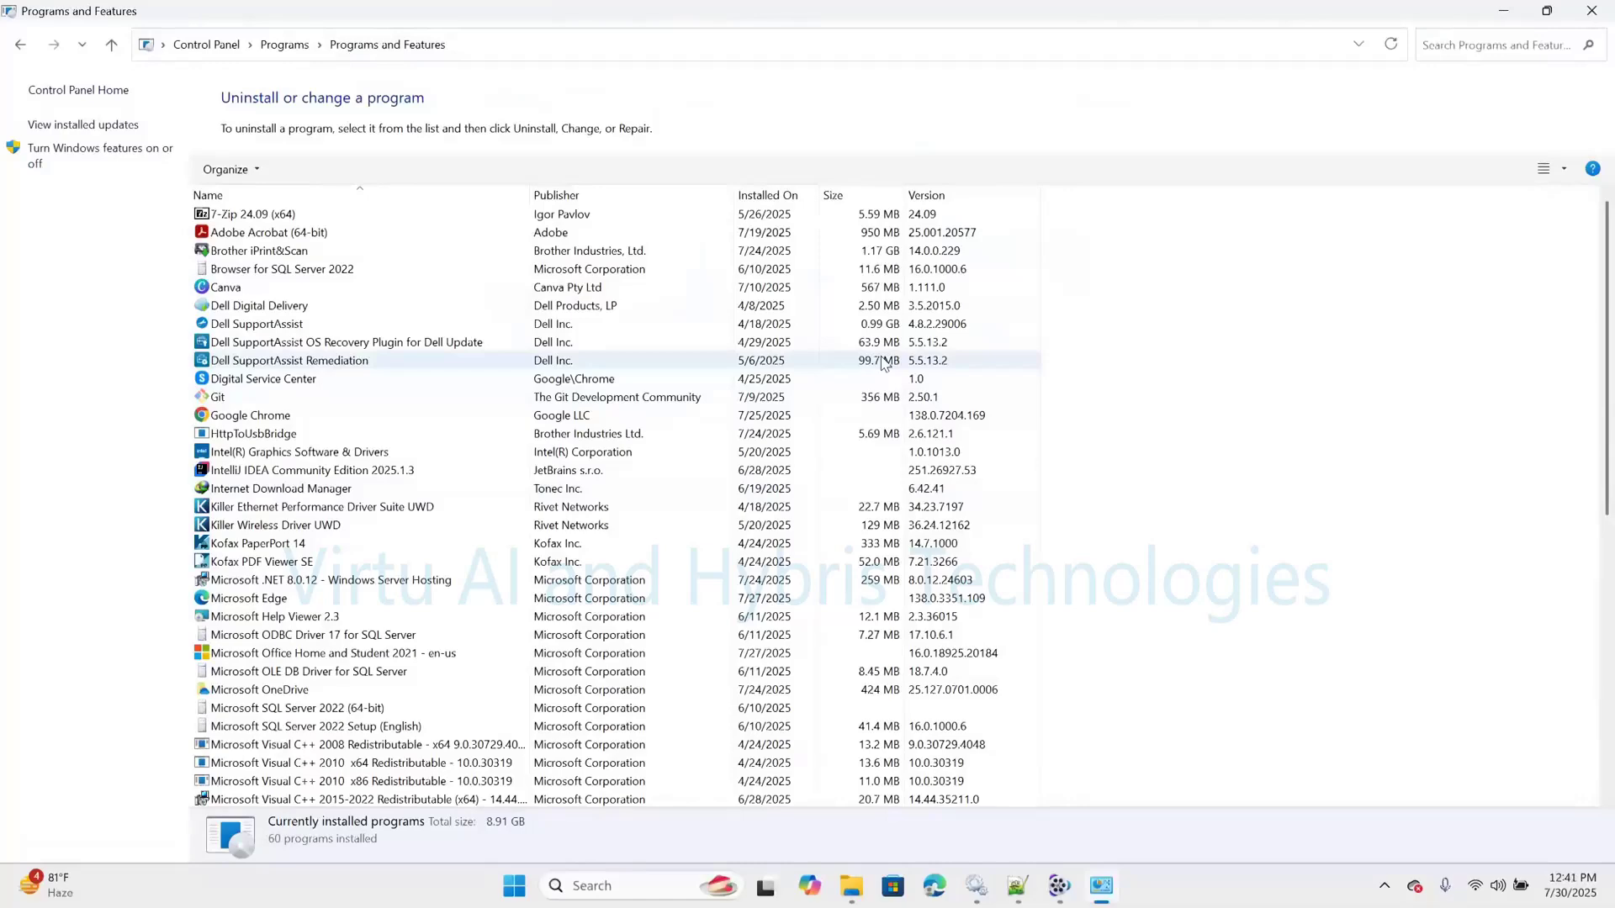
- Switch to Notepad++ to read the uninstall order of the MySQL components, and return to the installed programs list
click(1017, 885)
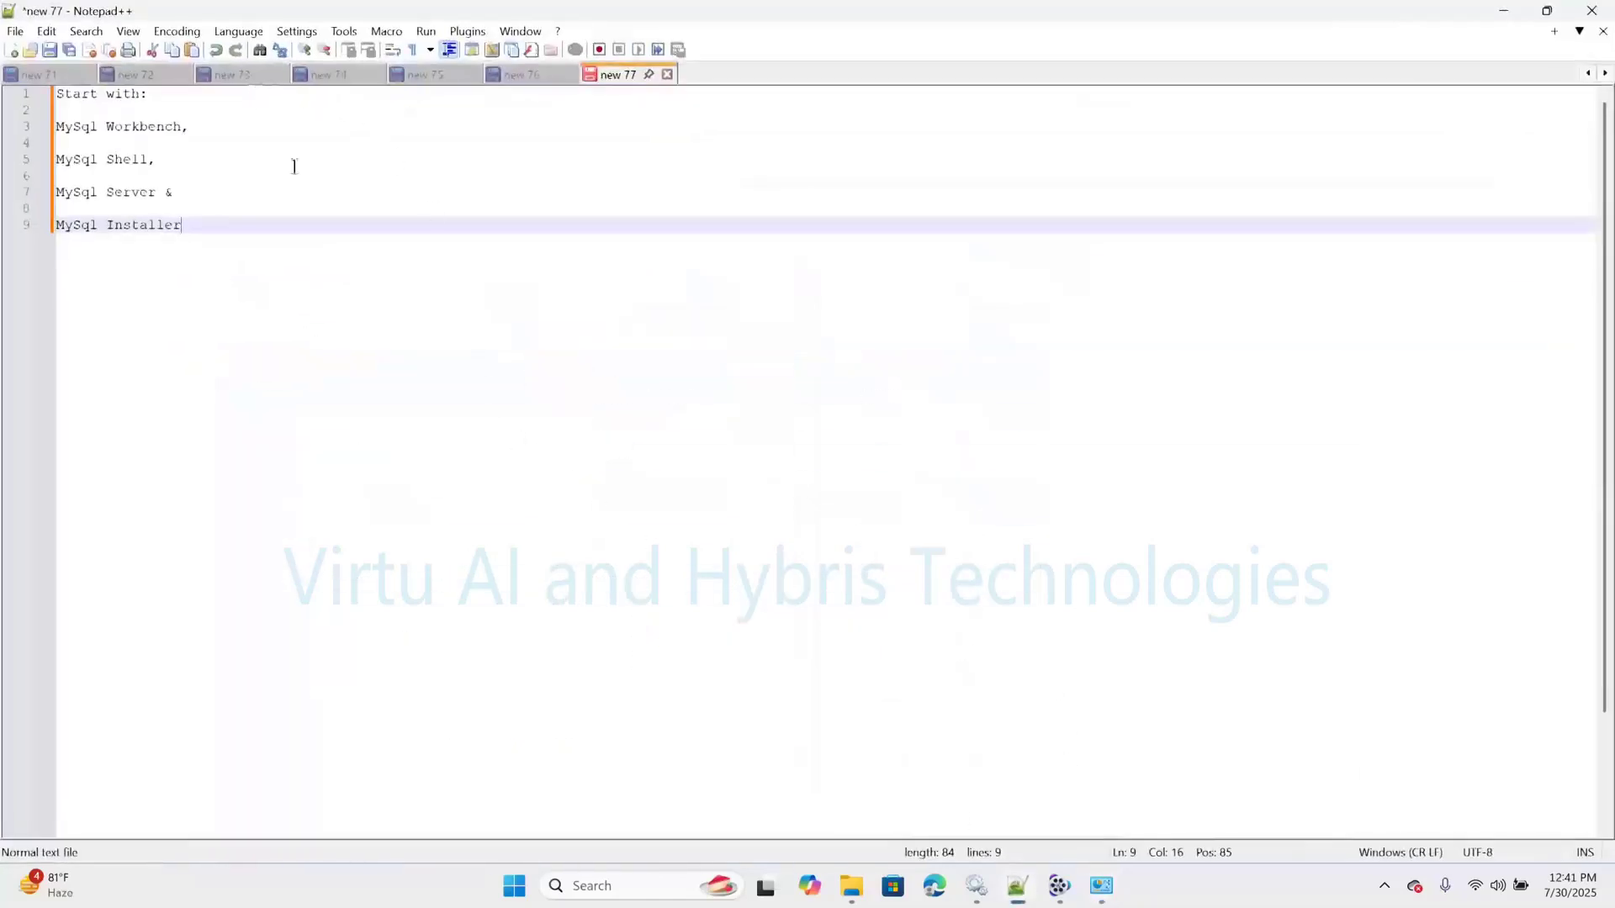
scroll(371, 361, up, 2)
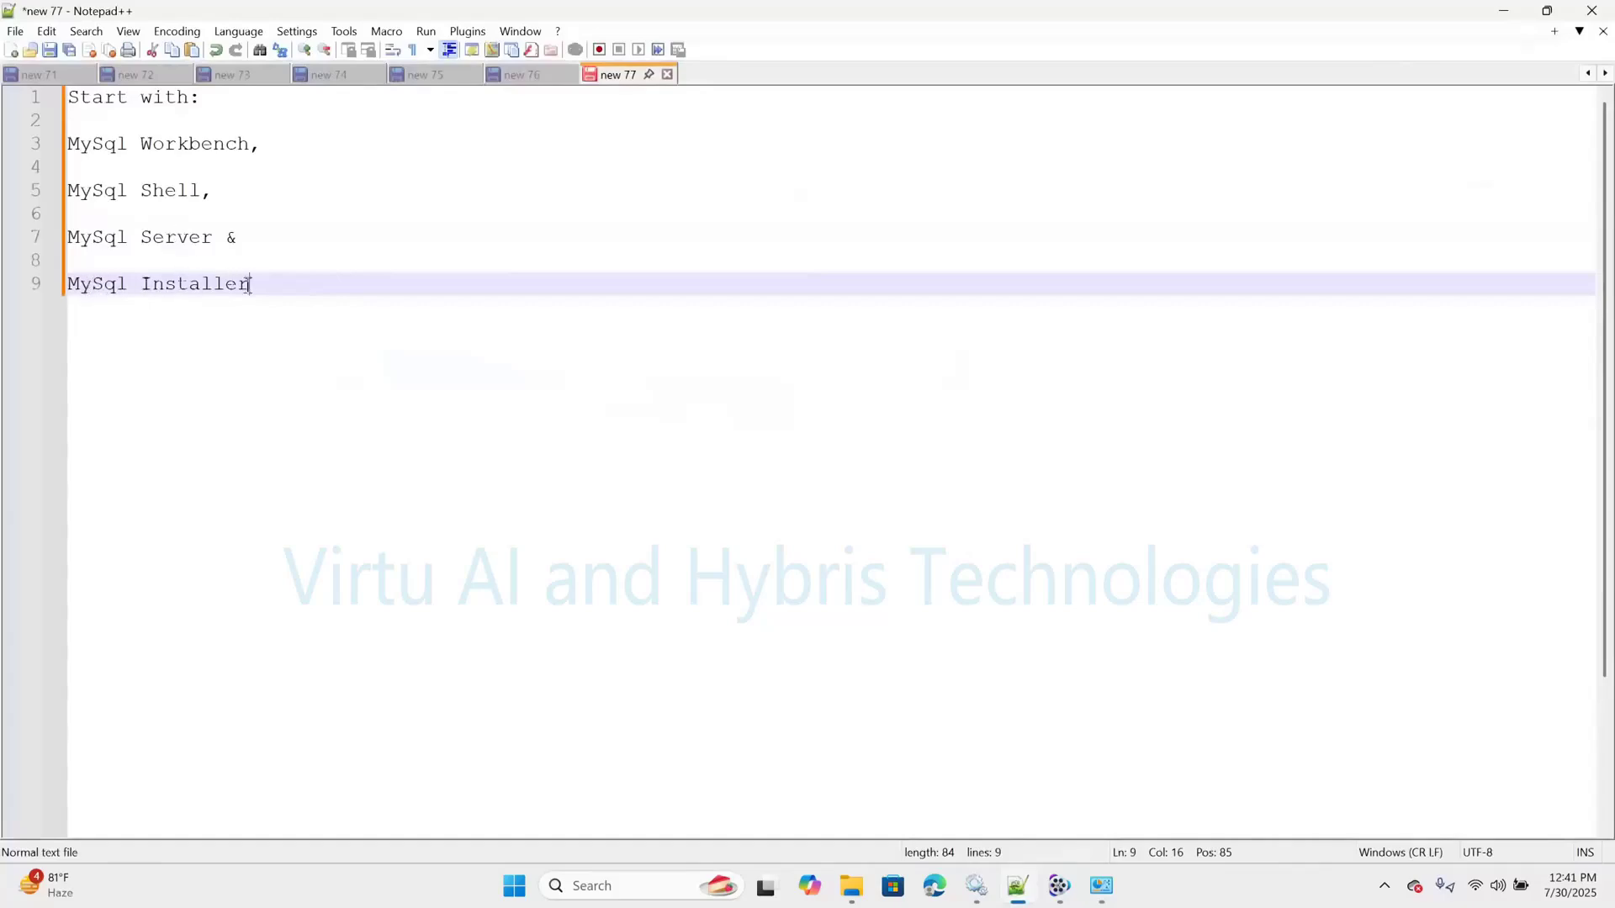
key(alt+Tab)
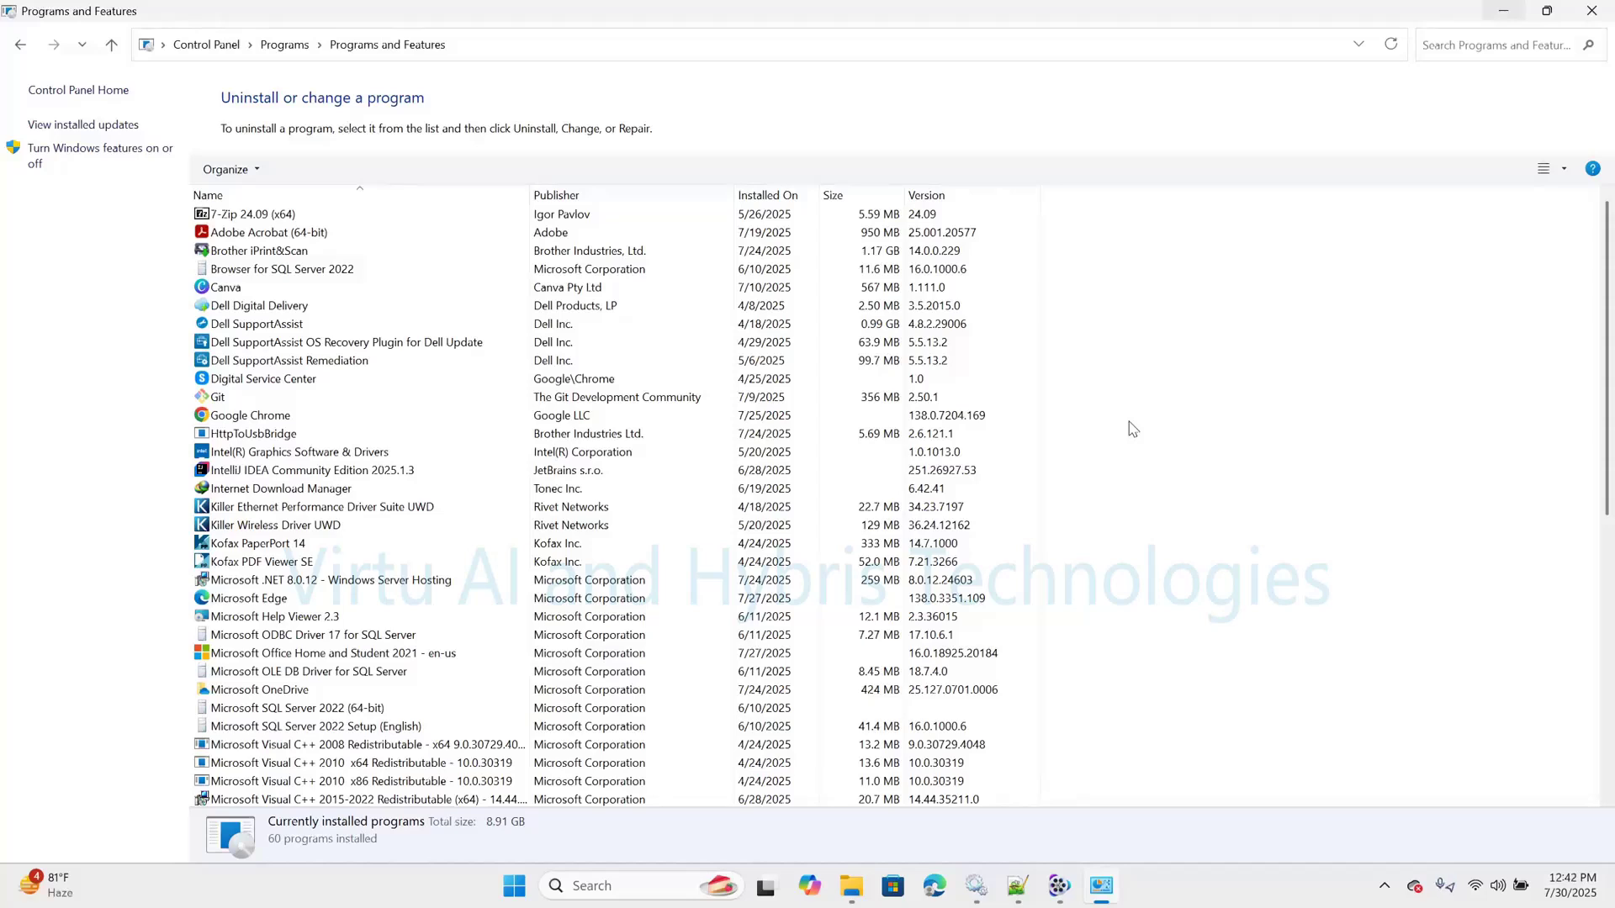
- Filter the installed programs by "mysql" and start uninstalling MySQL Server 9.3, confirming the removal
click(1461, 45)
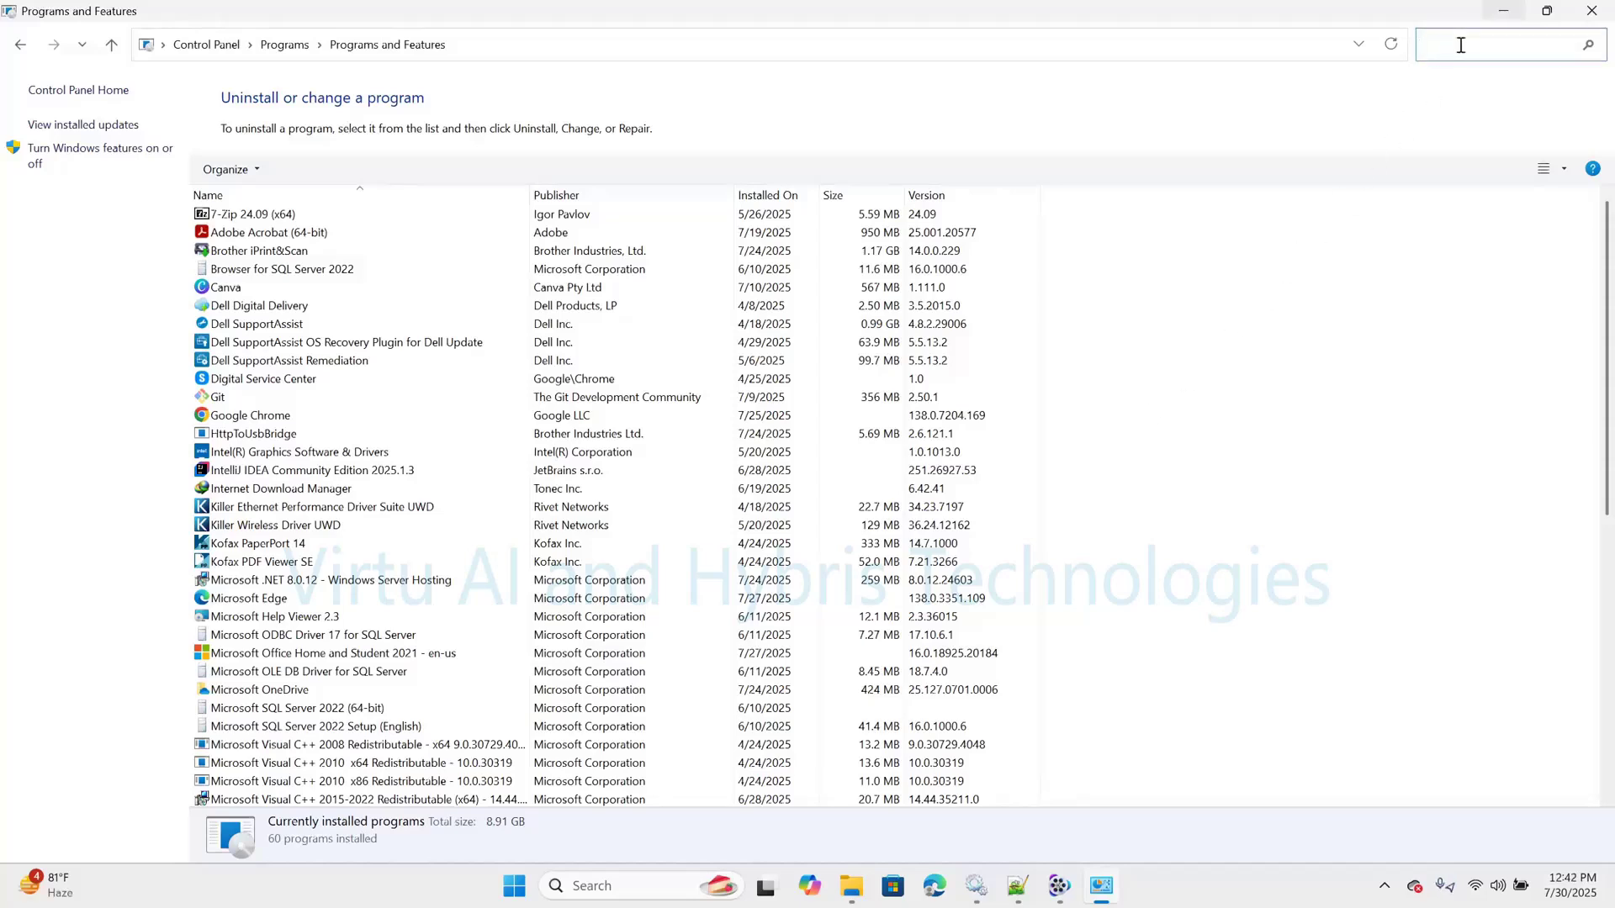
text(sql s)
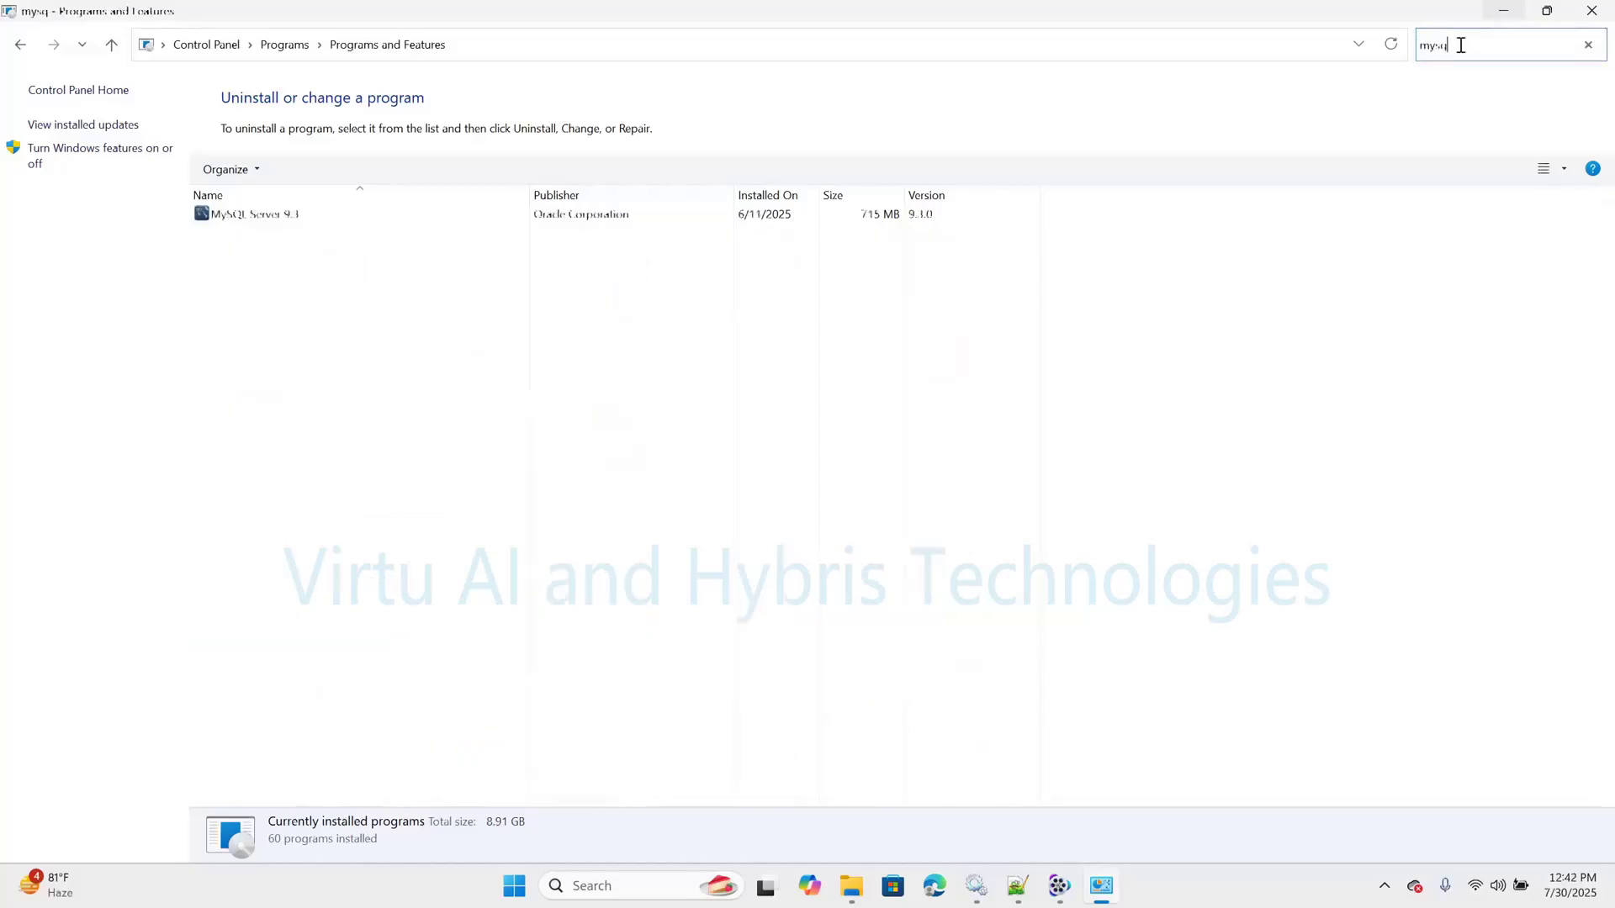
key(BackSpace)
key(BackSpace)
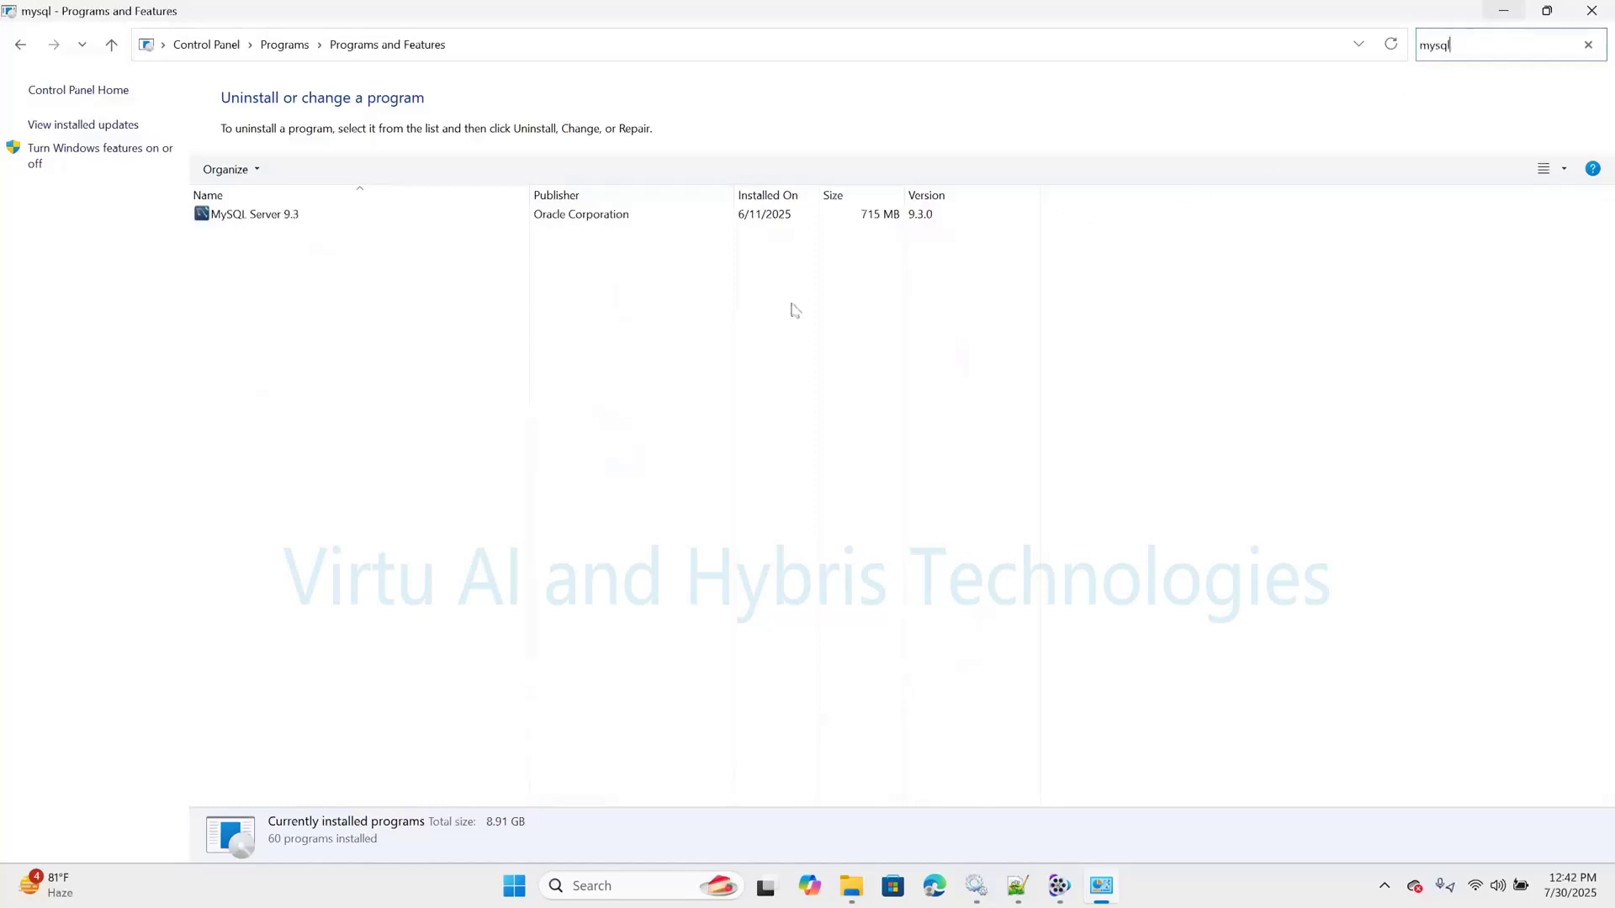
click(273, 222)
right_click(274, 222)
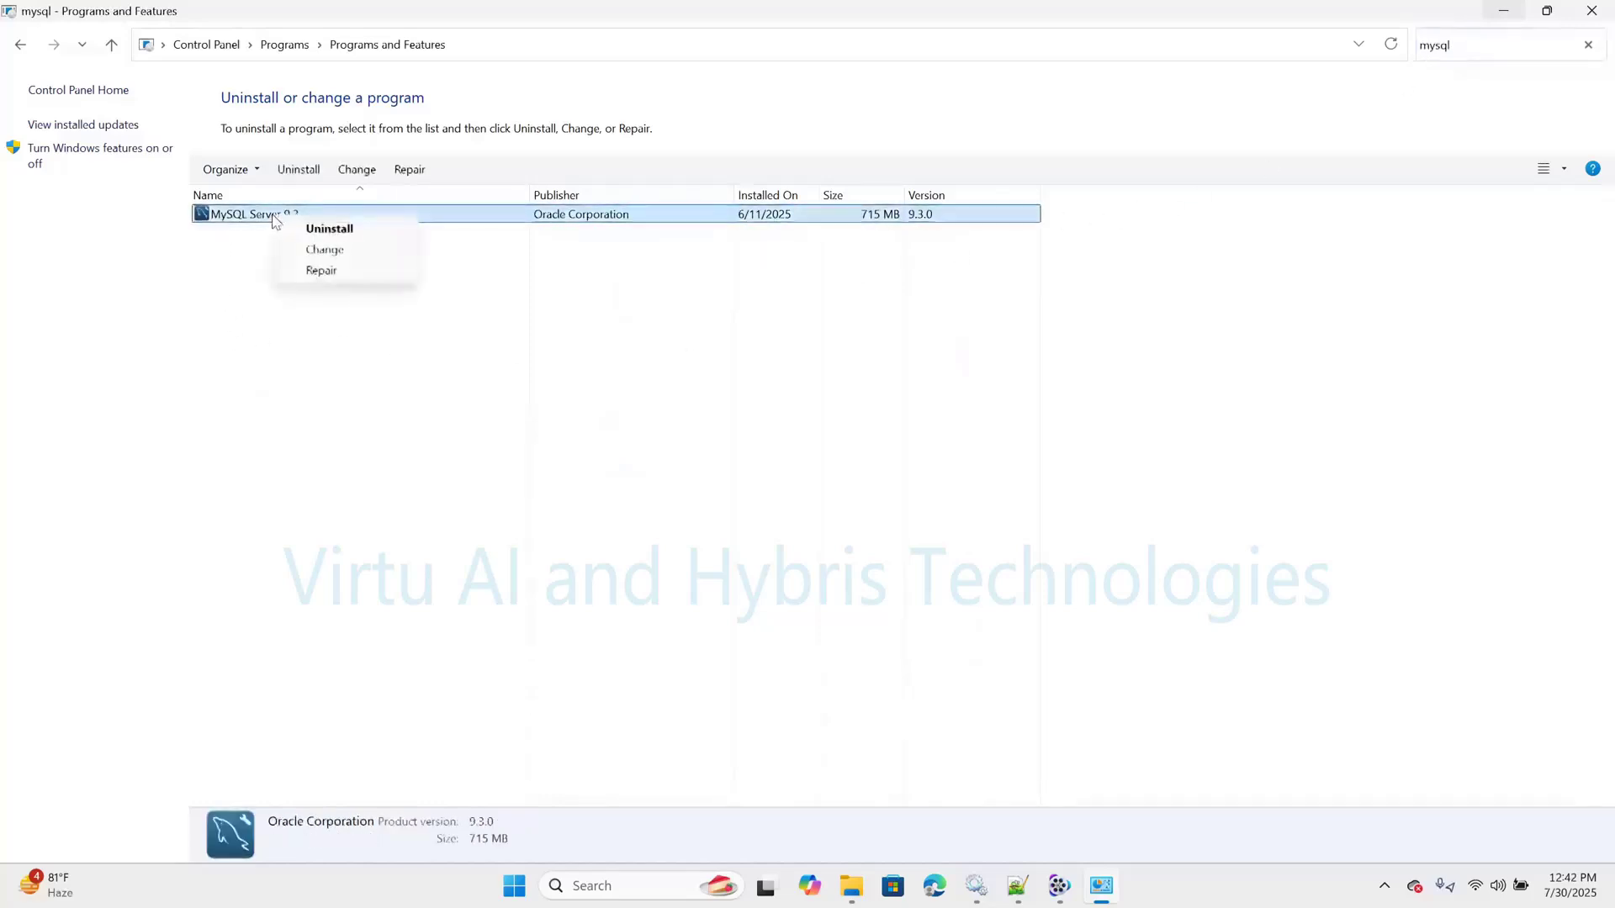
click(324, 230)
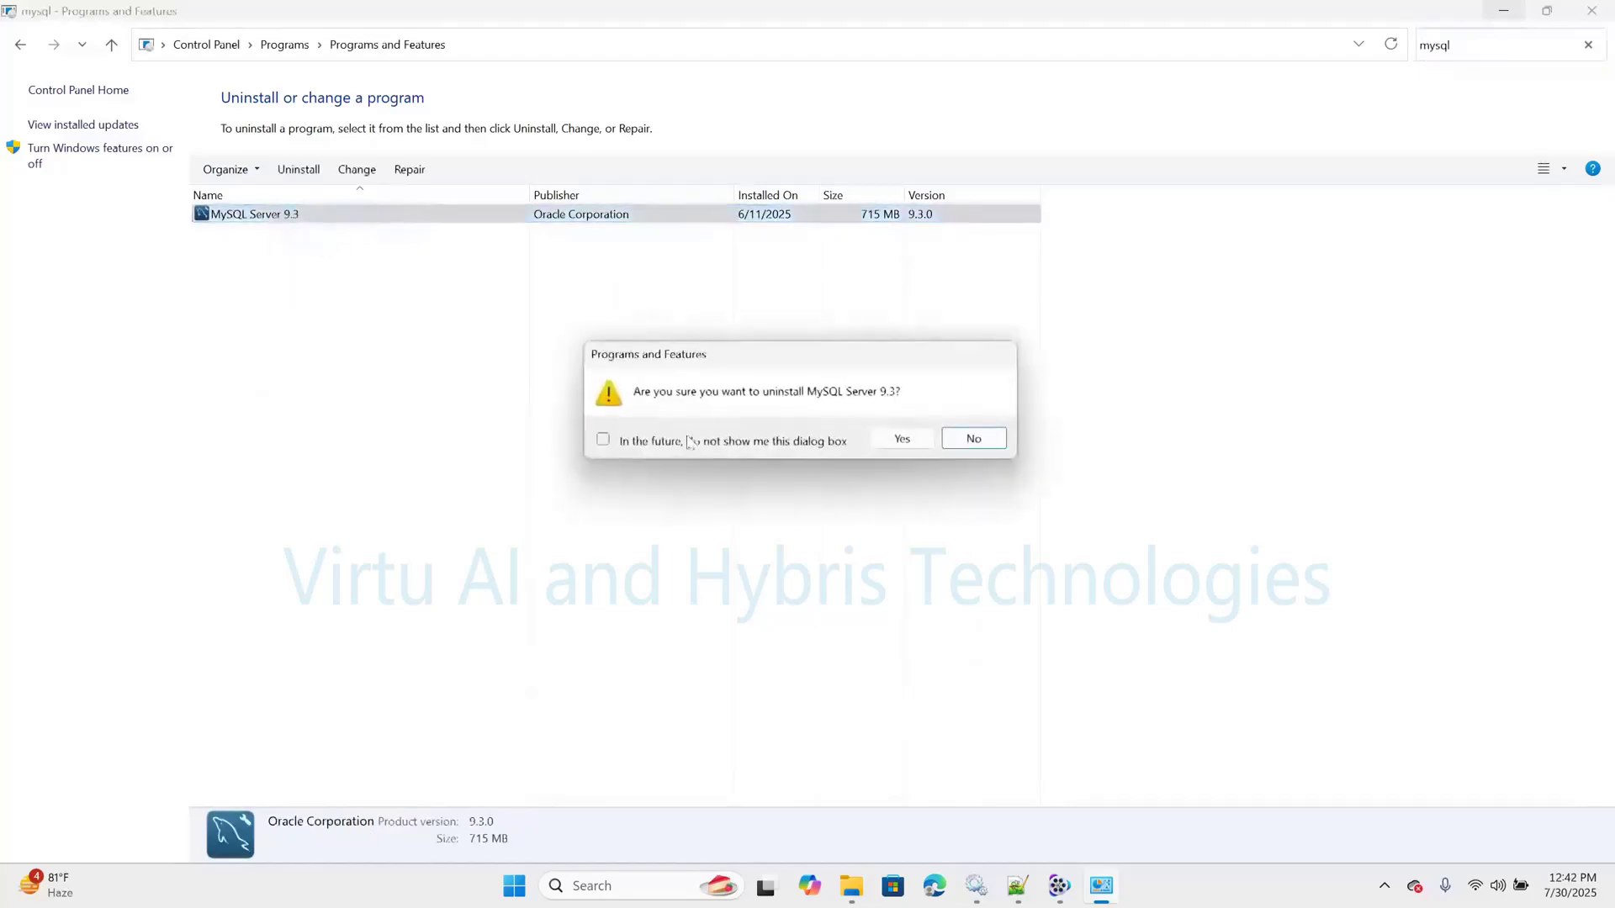
click(898, 439)
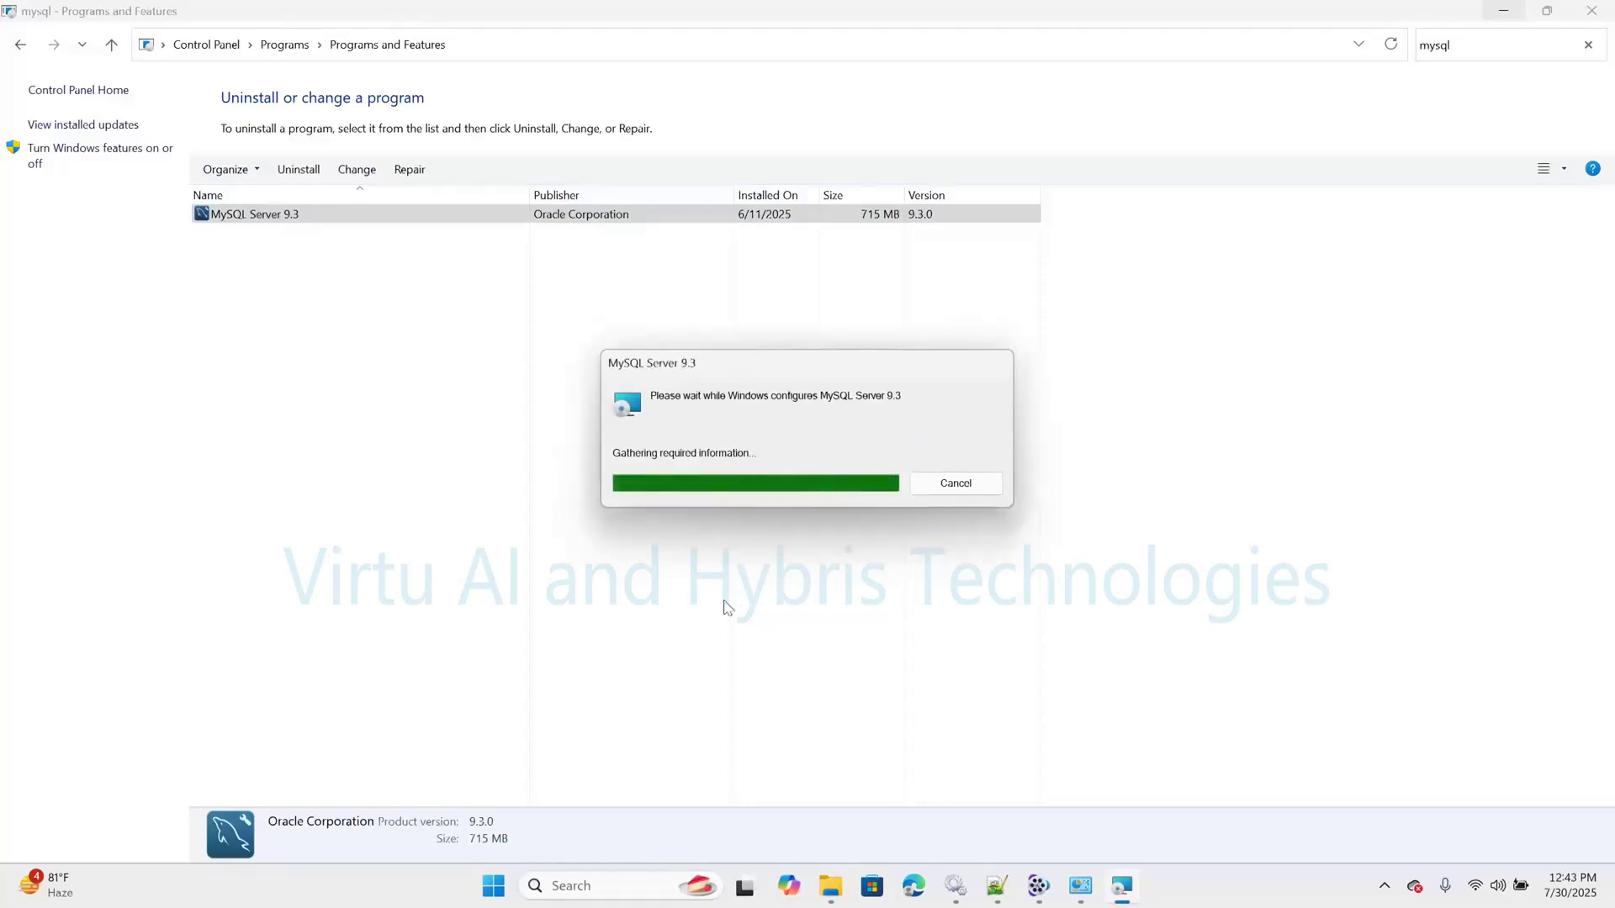
- Check the status of the MySQL93 service in the Services window, and return to the uninstaller
mouse_move(934, 885)
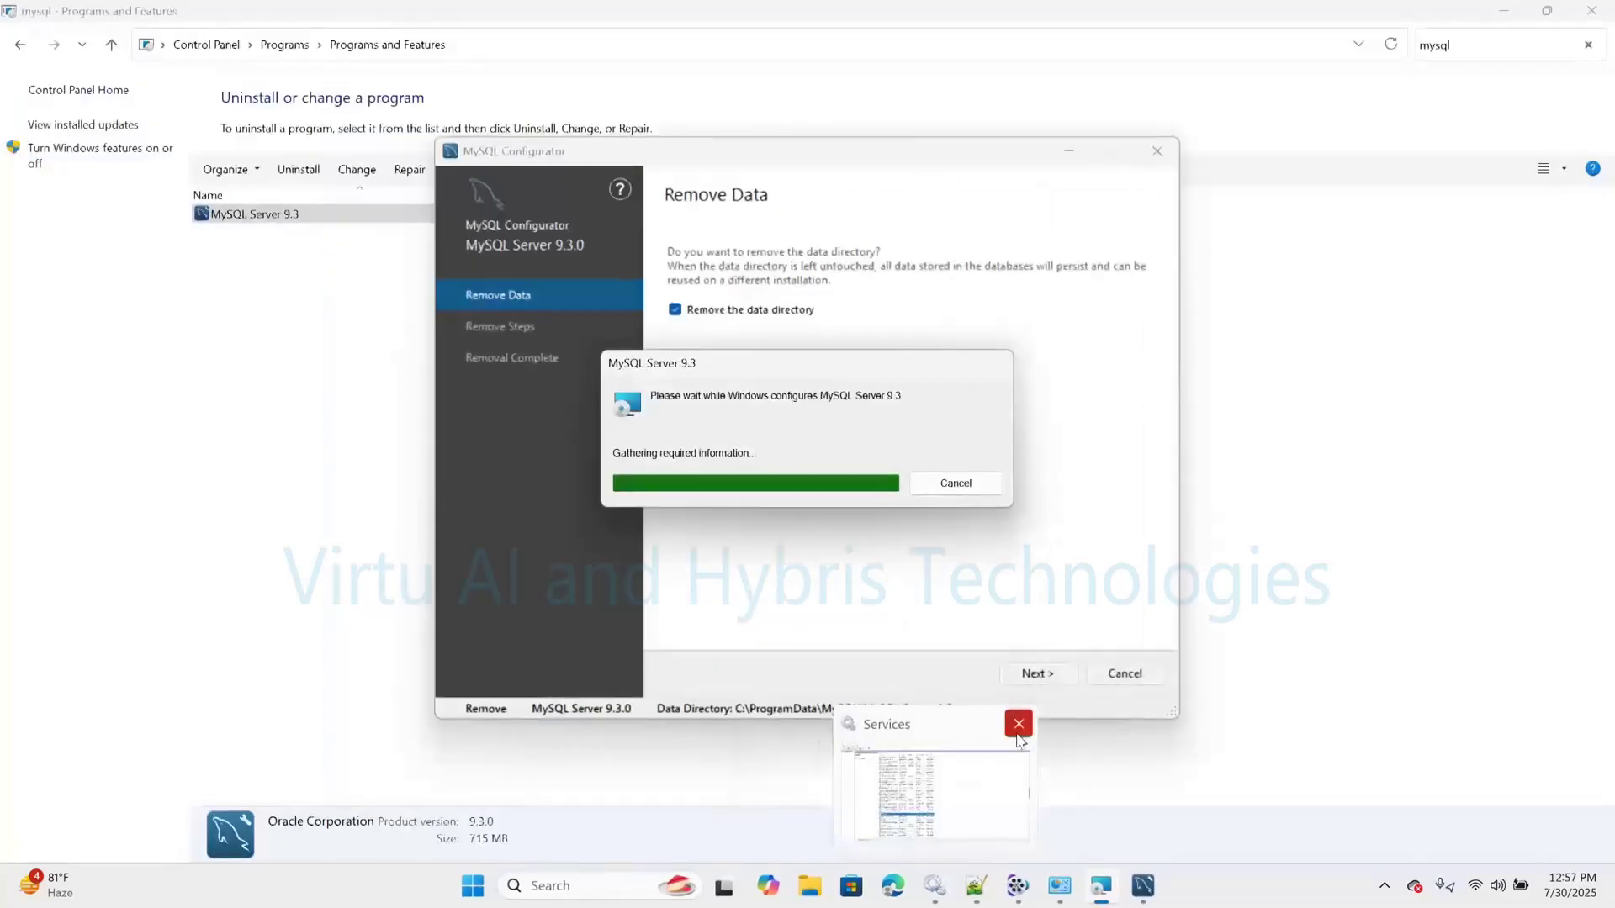
click(1010, 798)
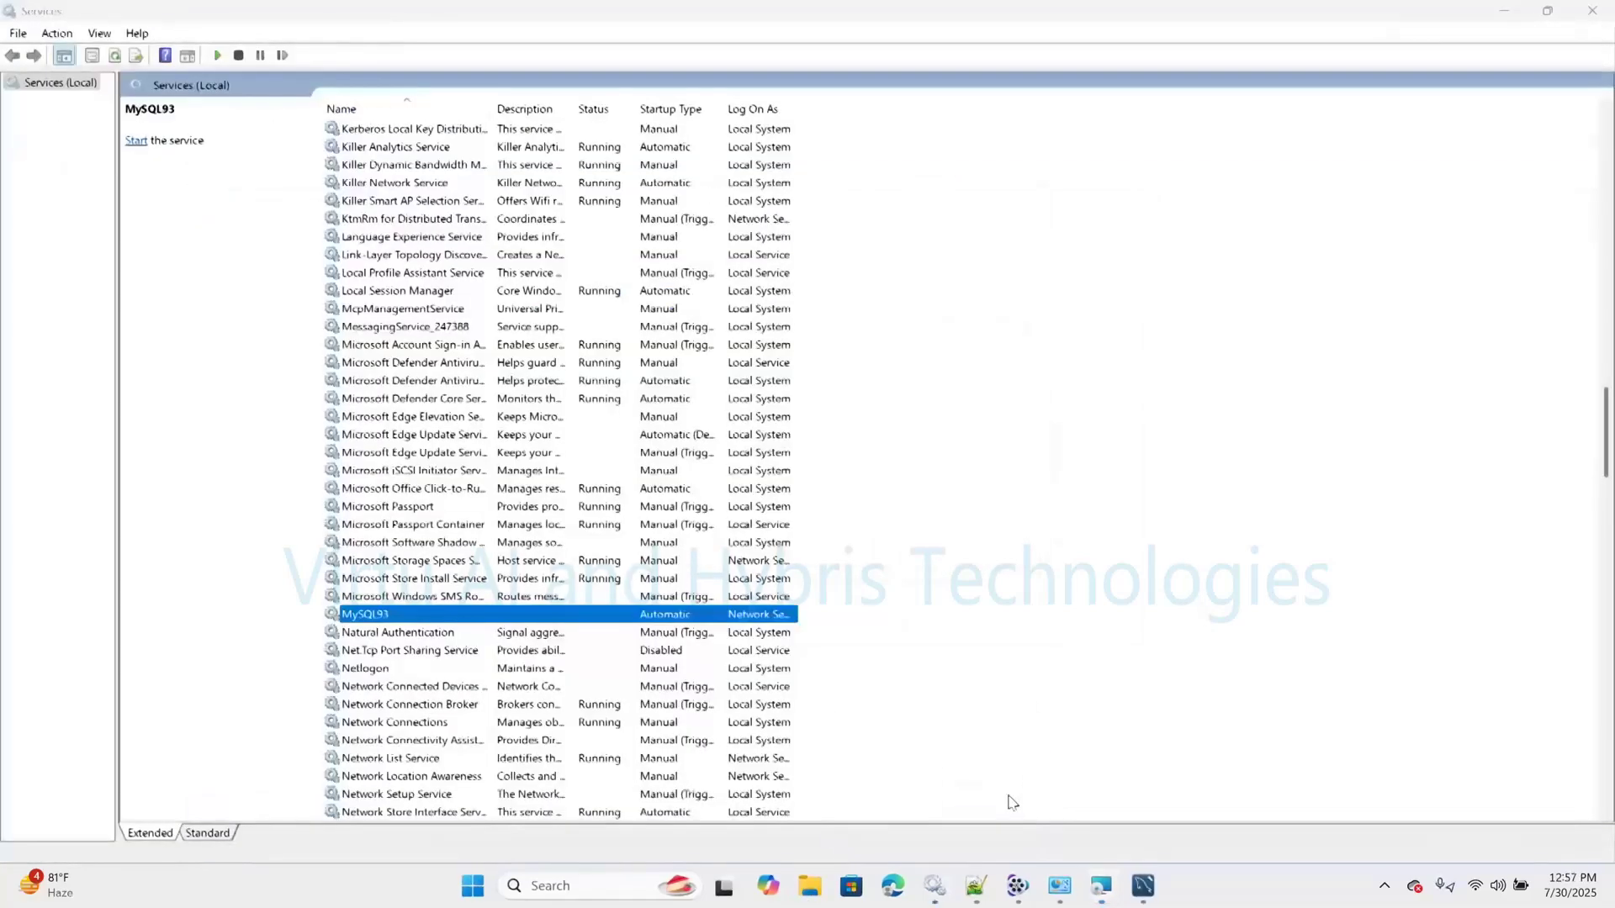
scroll(556, 462, down, 1)
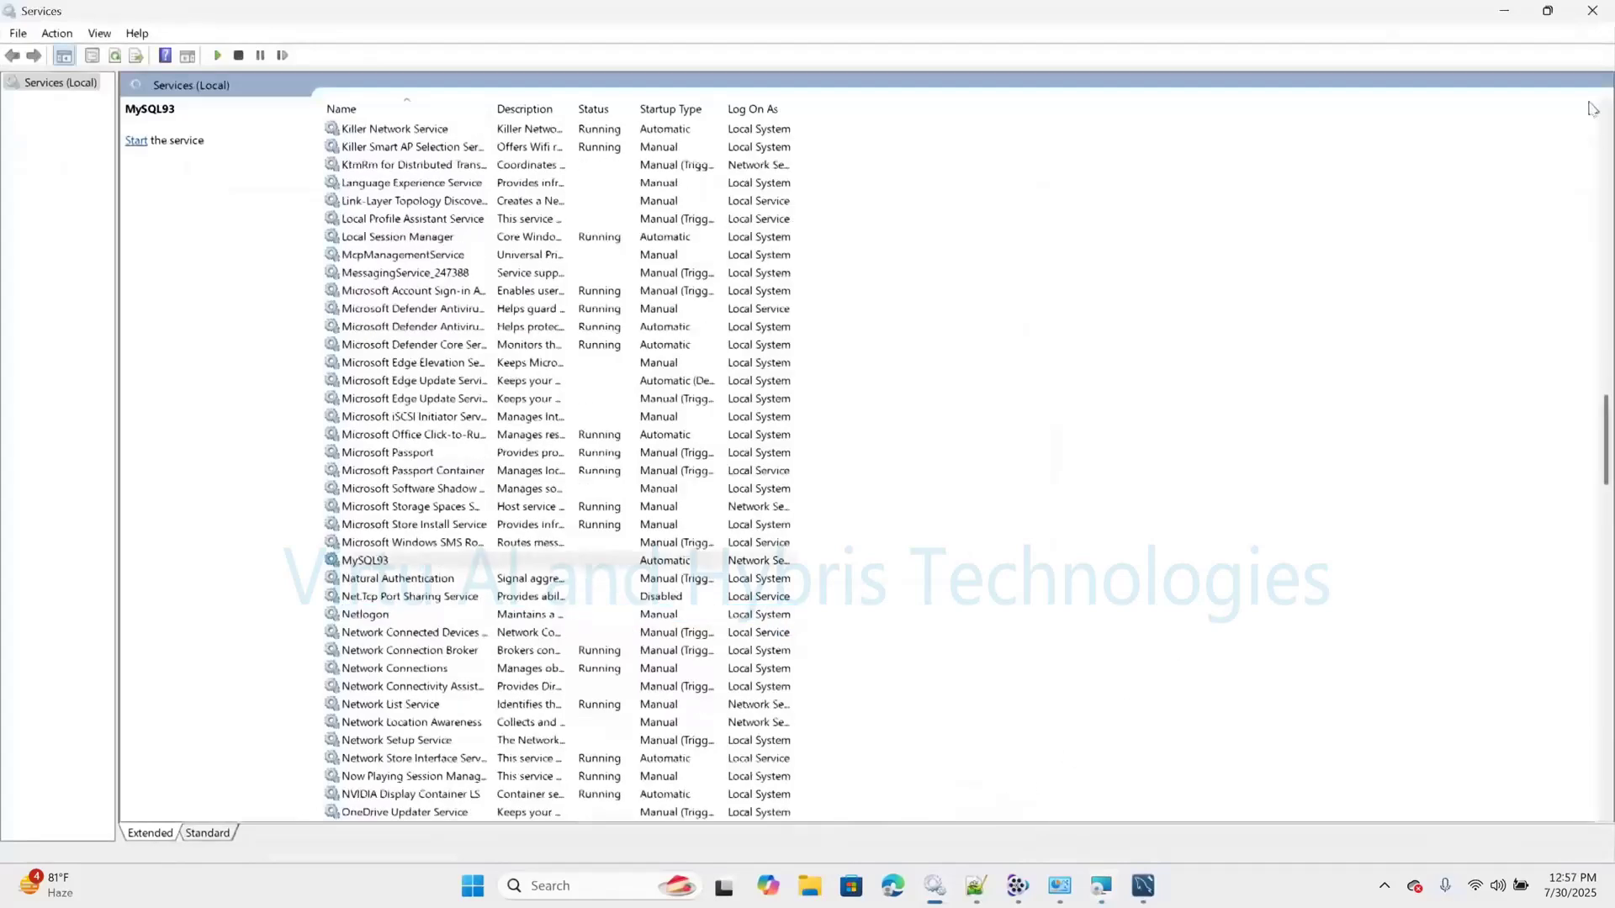
click(1504, 11)
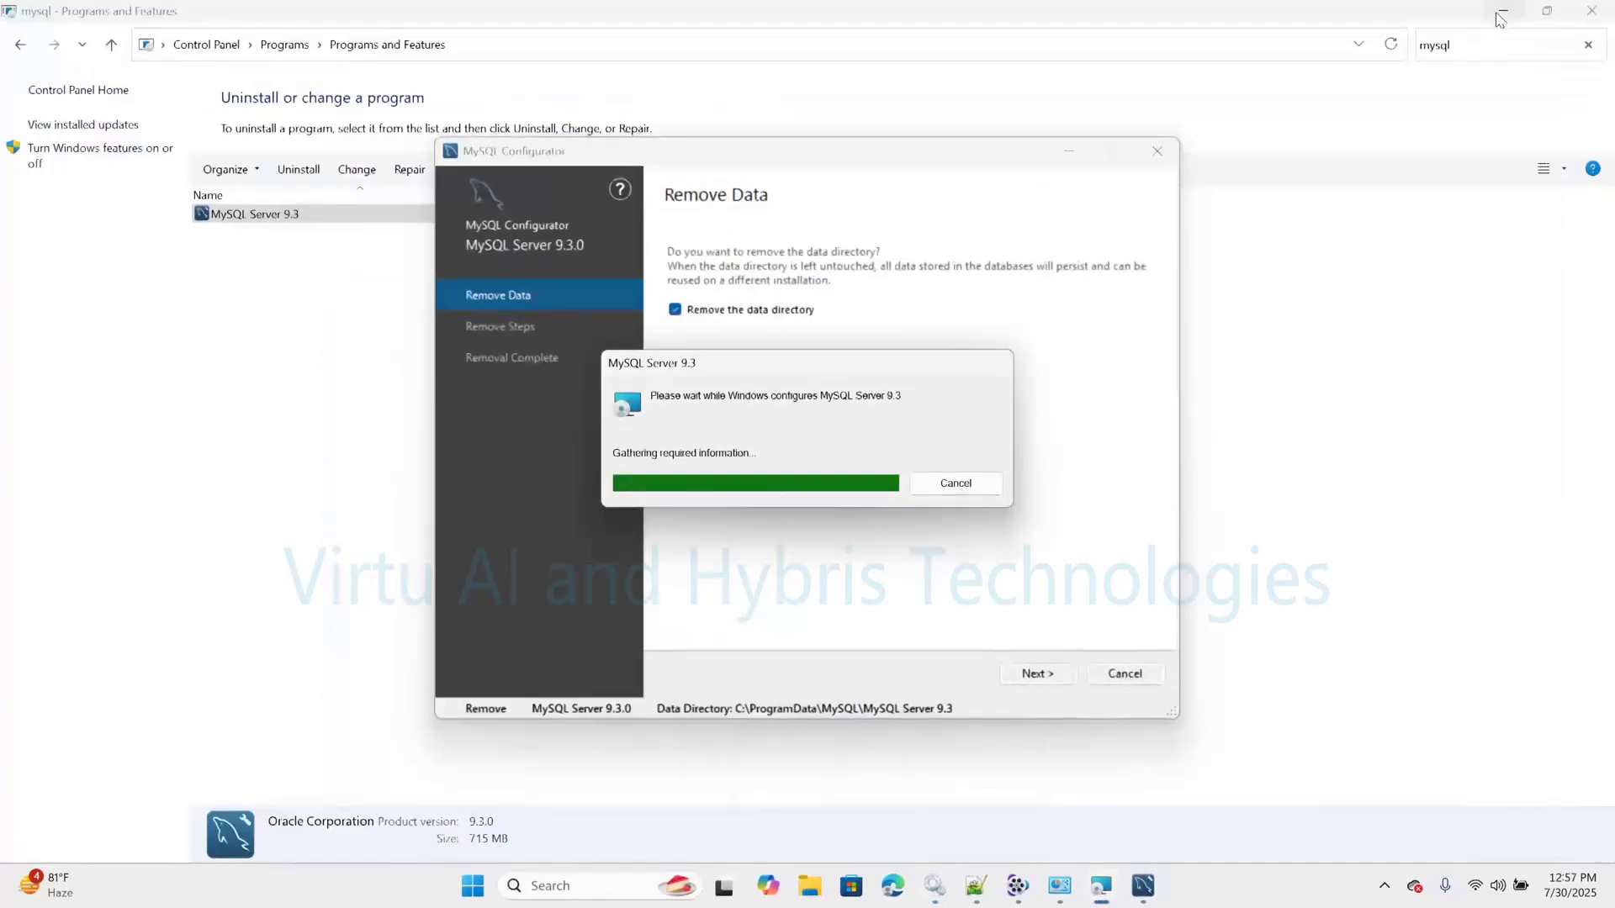
- Run the MySQL Configurator removal for MySQL Server 9.3.0 with the data directory included, and finish it
click(1503, 11)
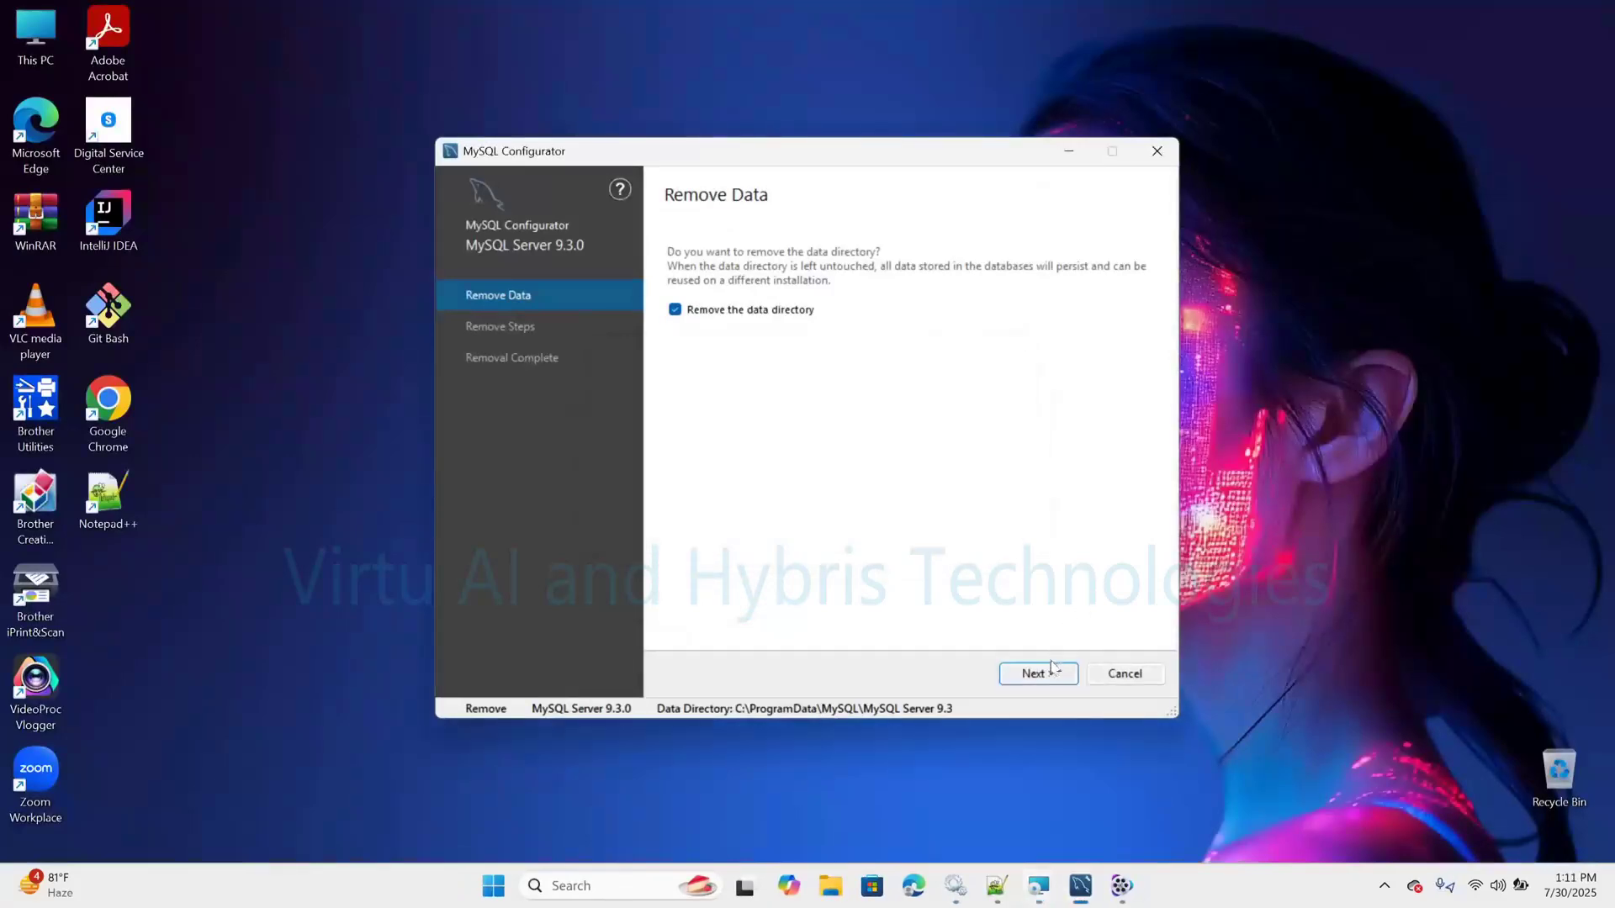
click(1049, 675)
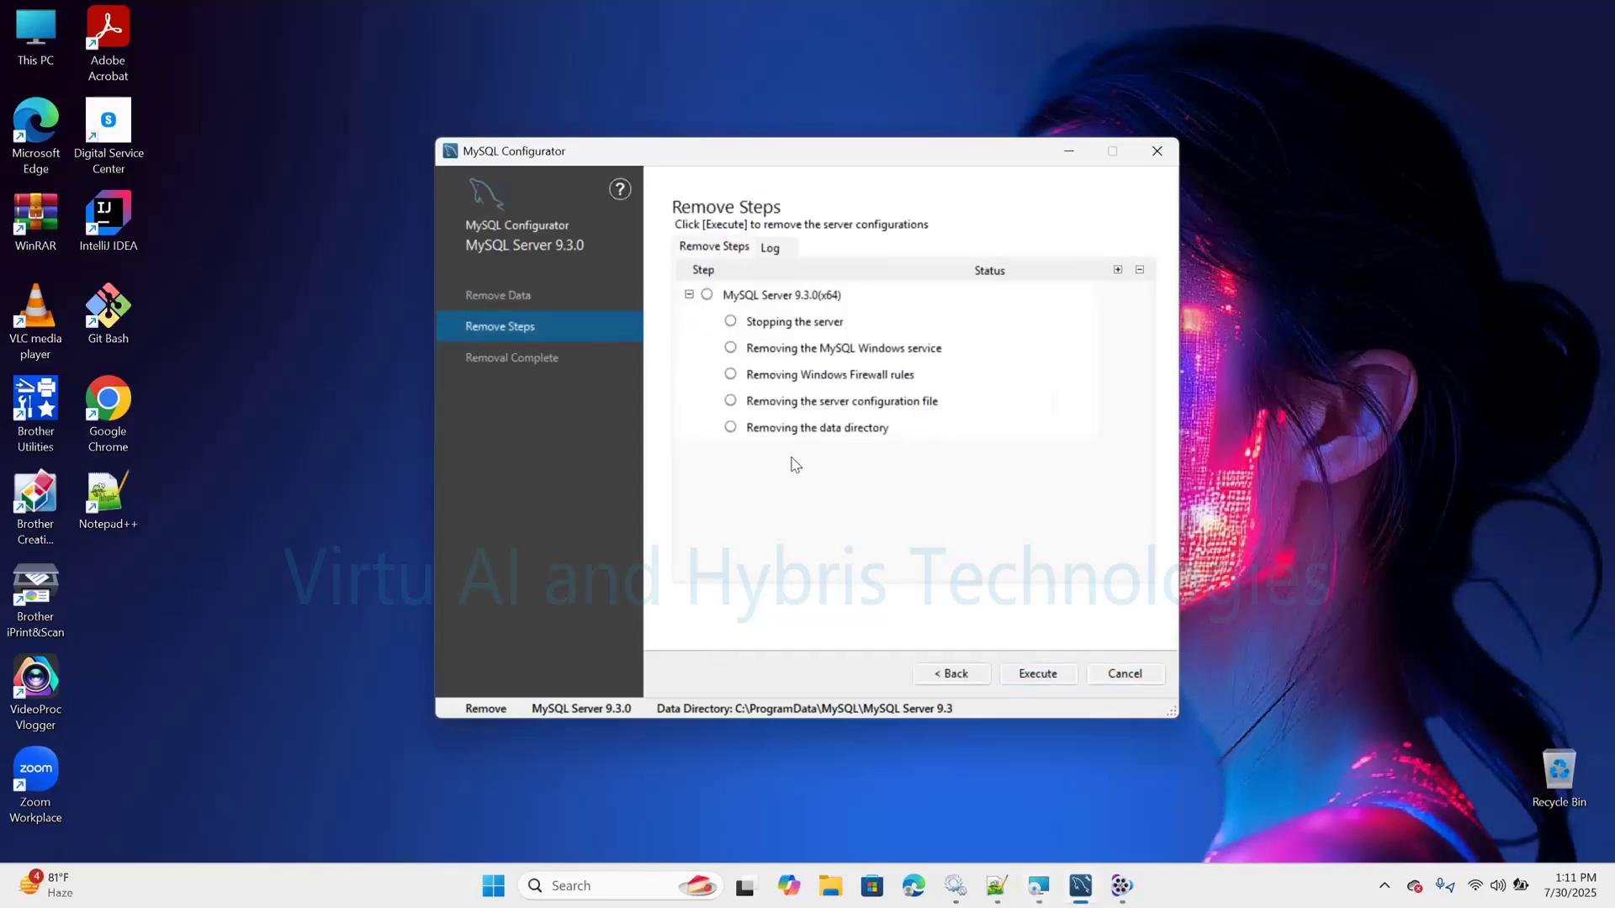
click(1051, 675)
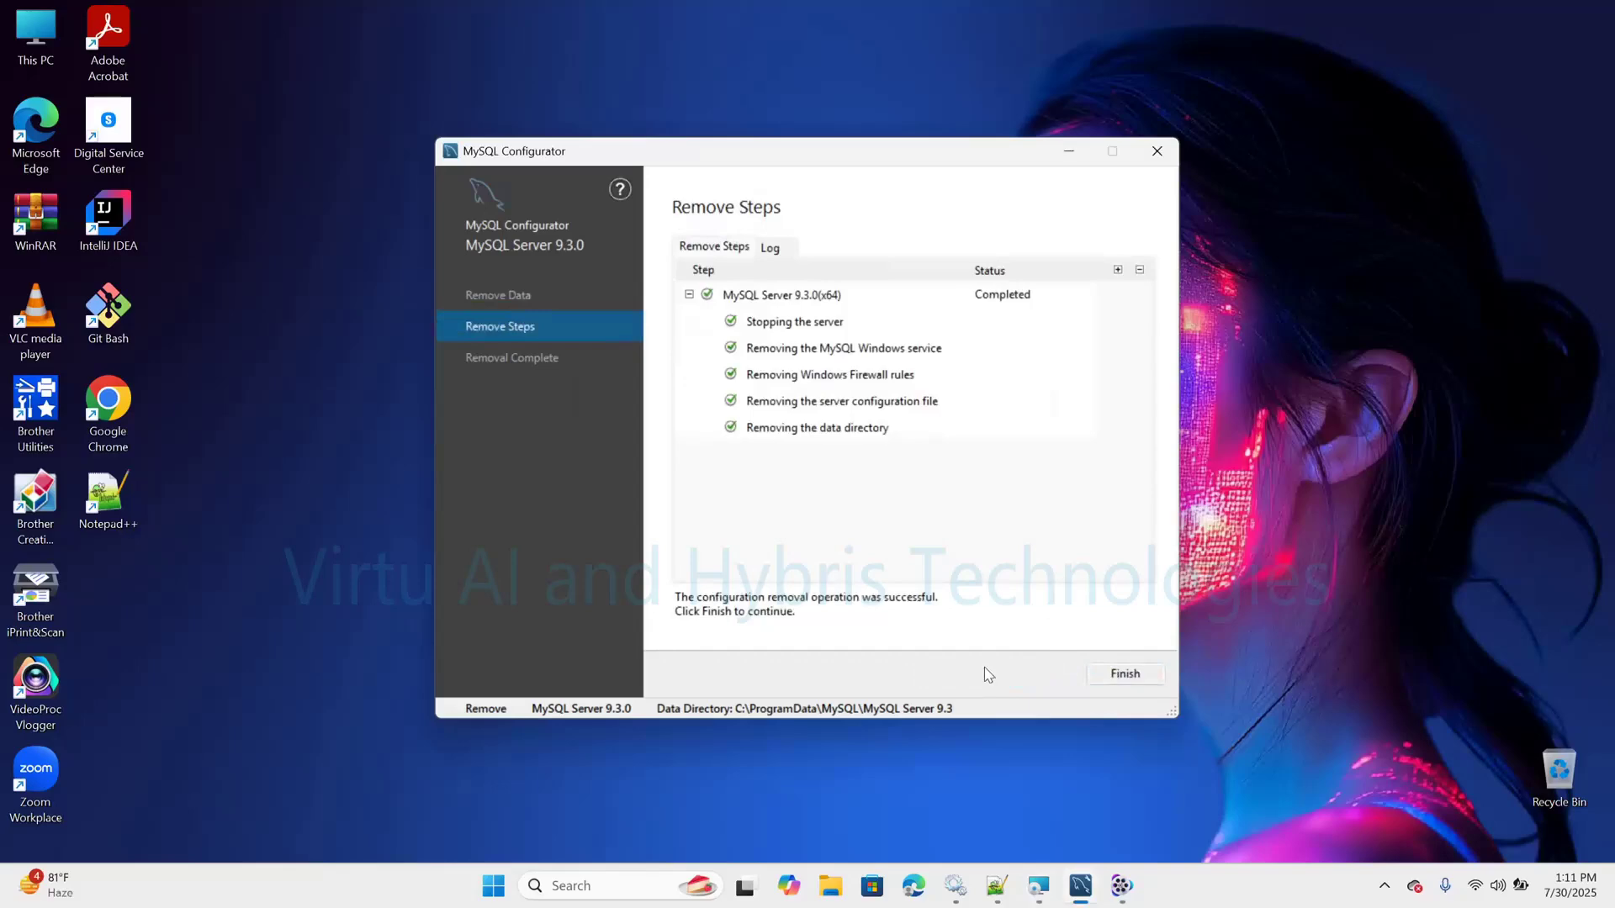
click(1108, 674)
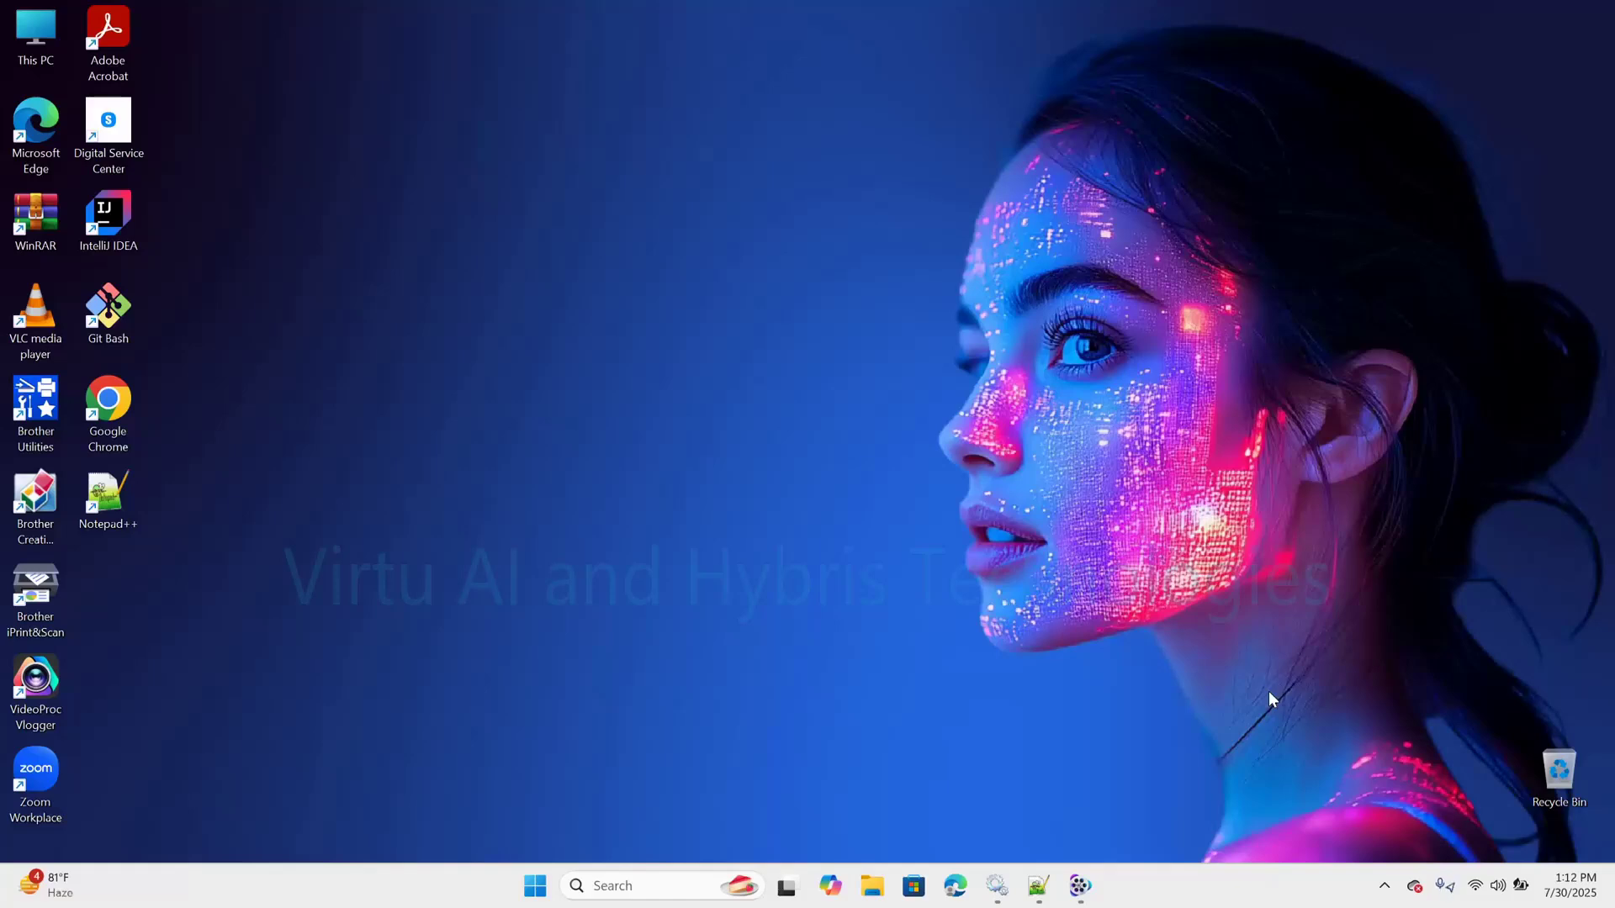
- Reopen Control Panel's installed programs list and search it for "mysql" to check for remaining components
click(620, 885)
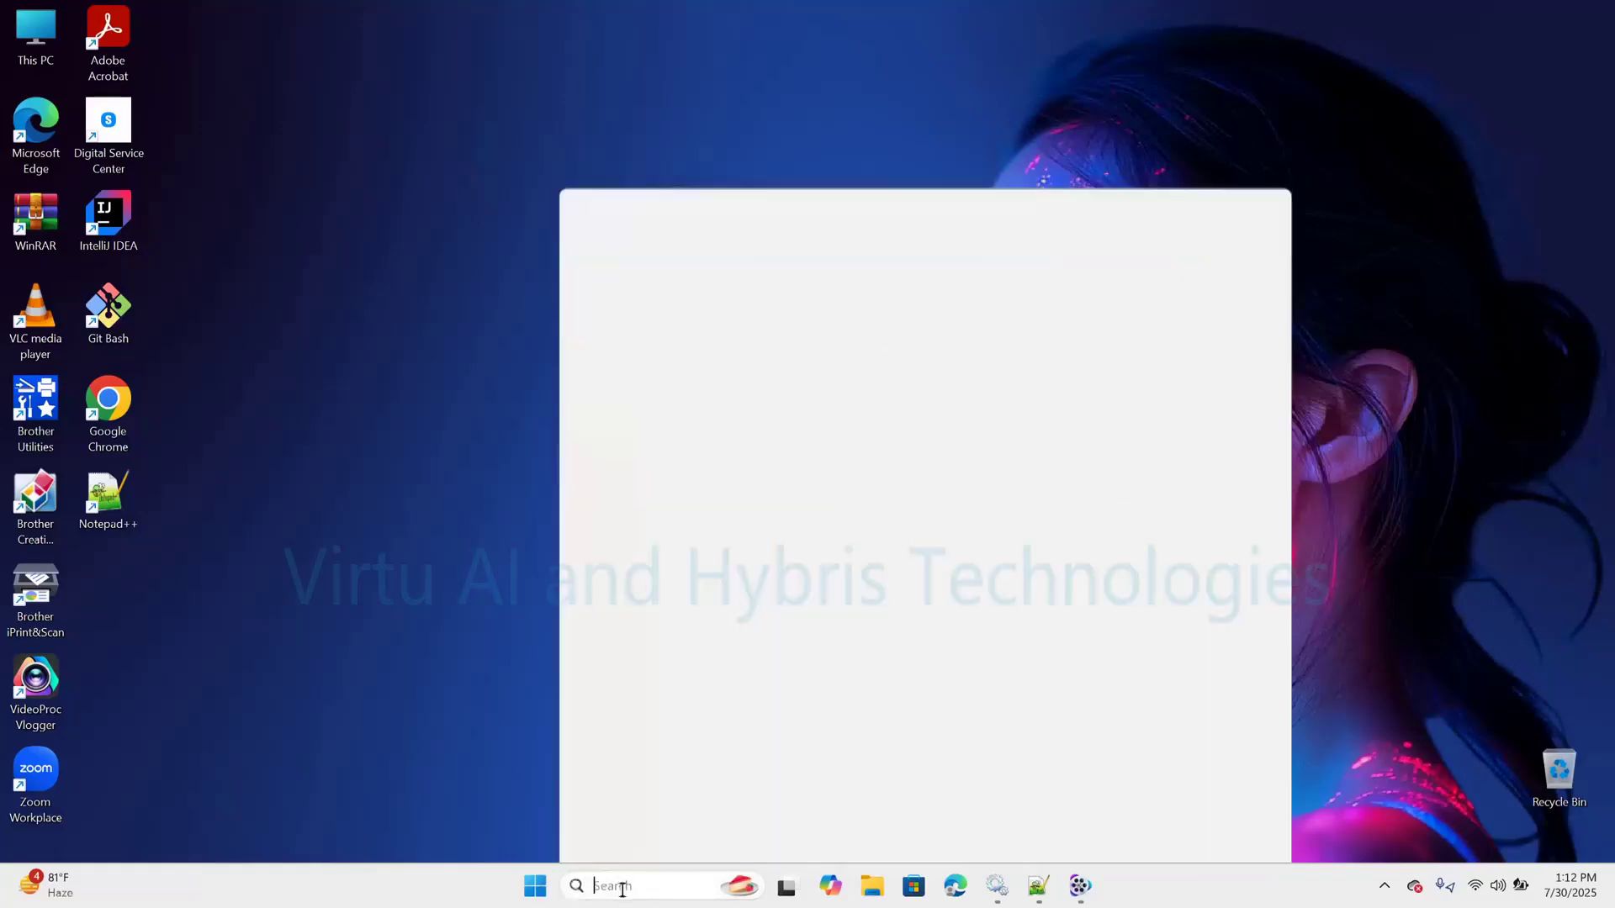
text(control)
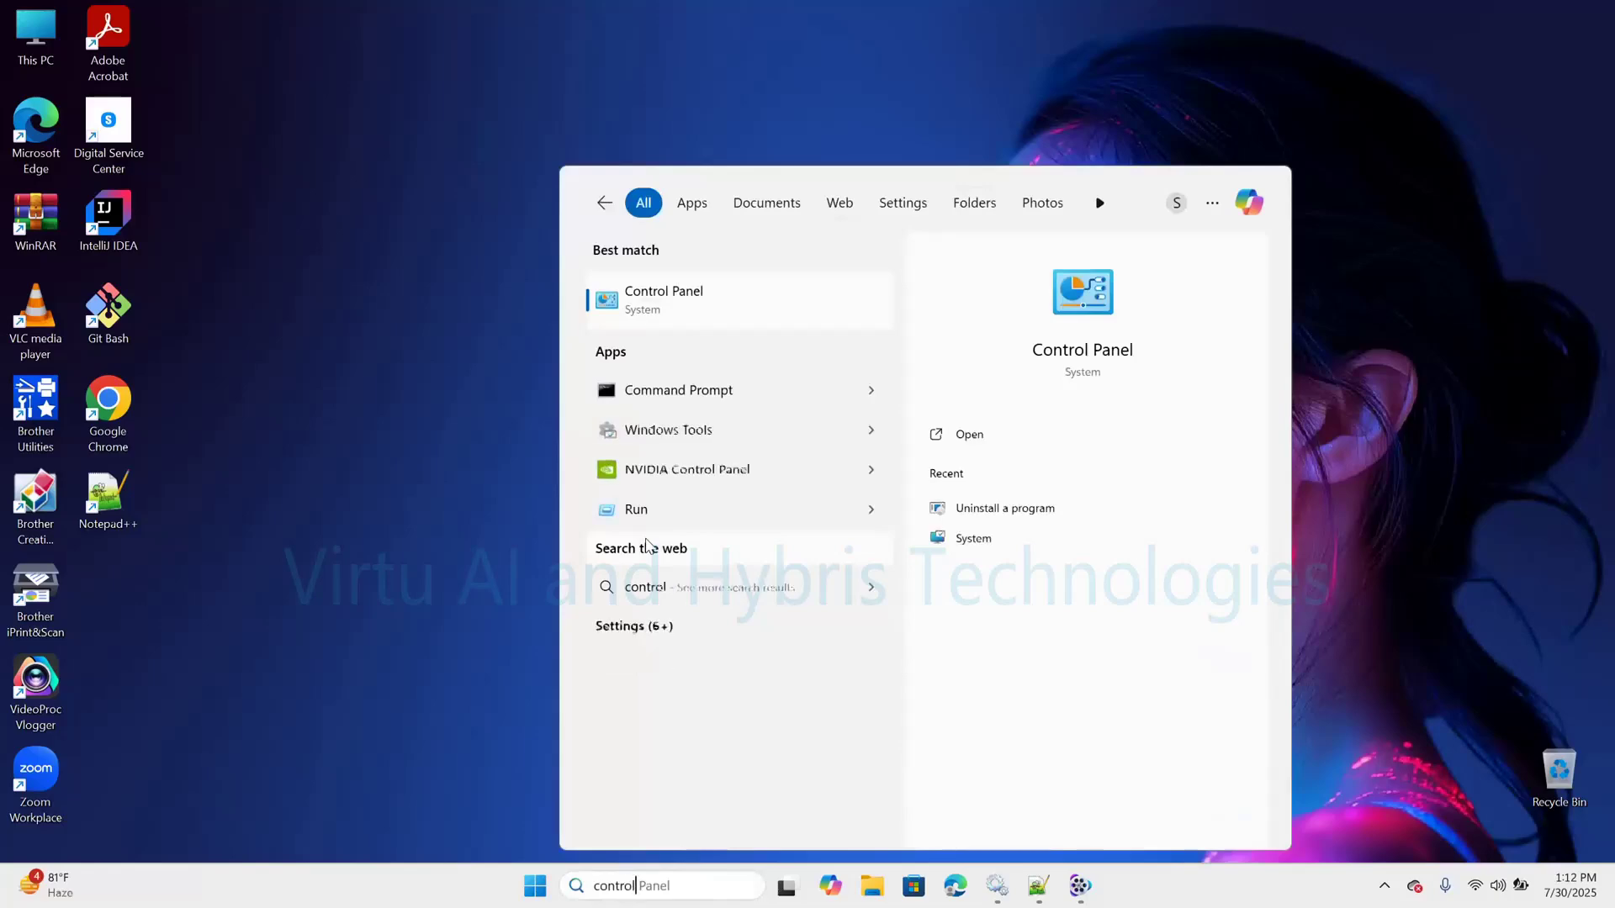
click(632, 299)
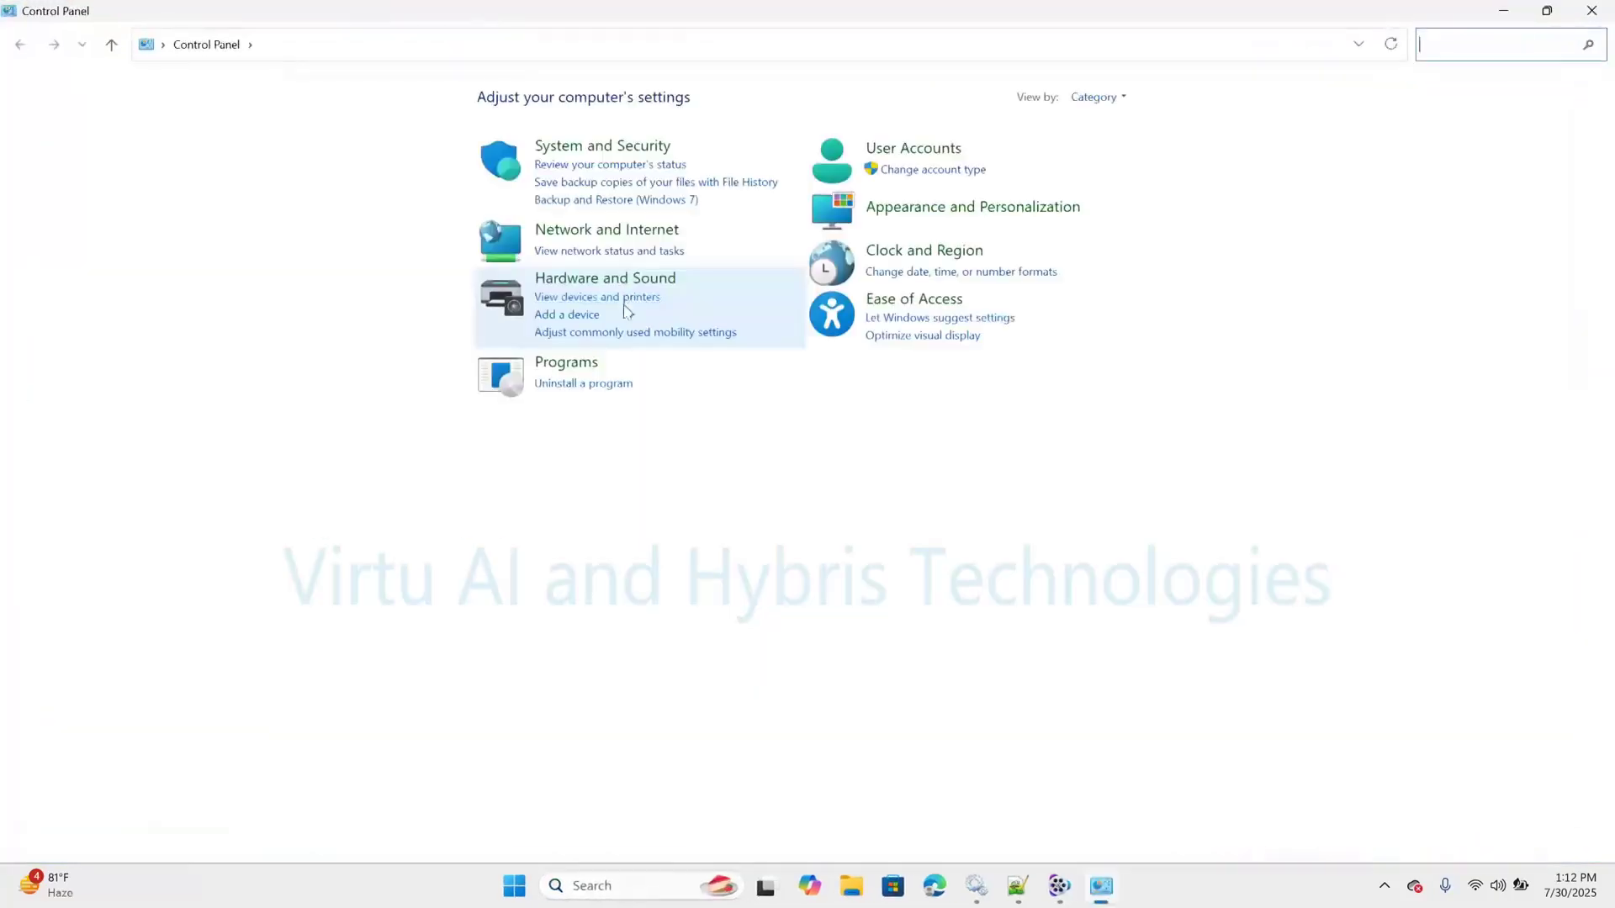
click(589, 385)
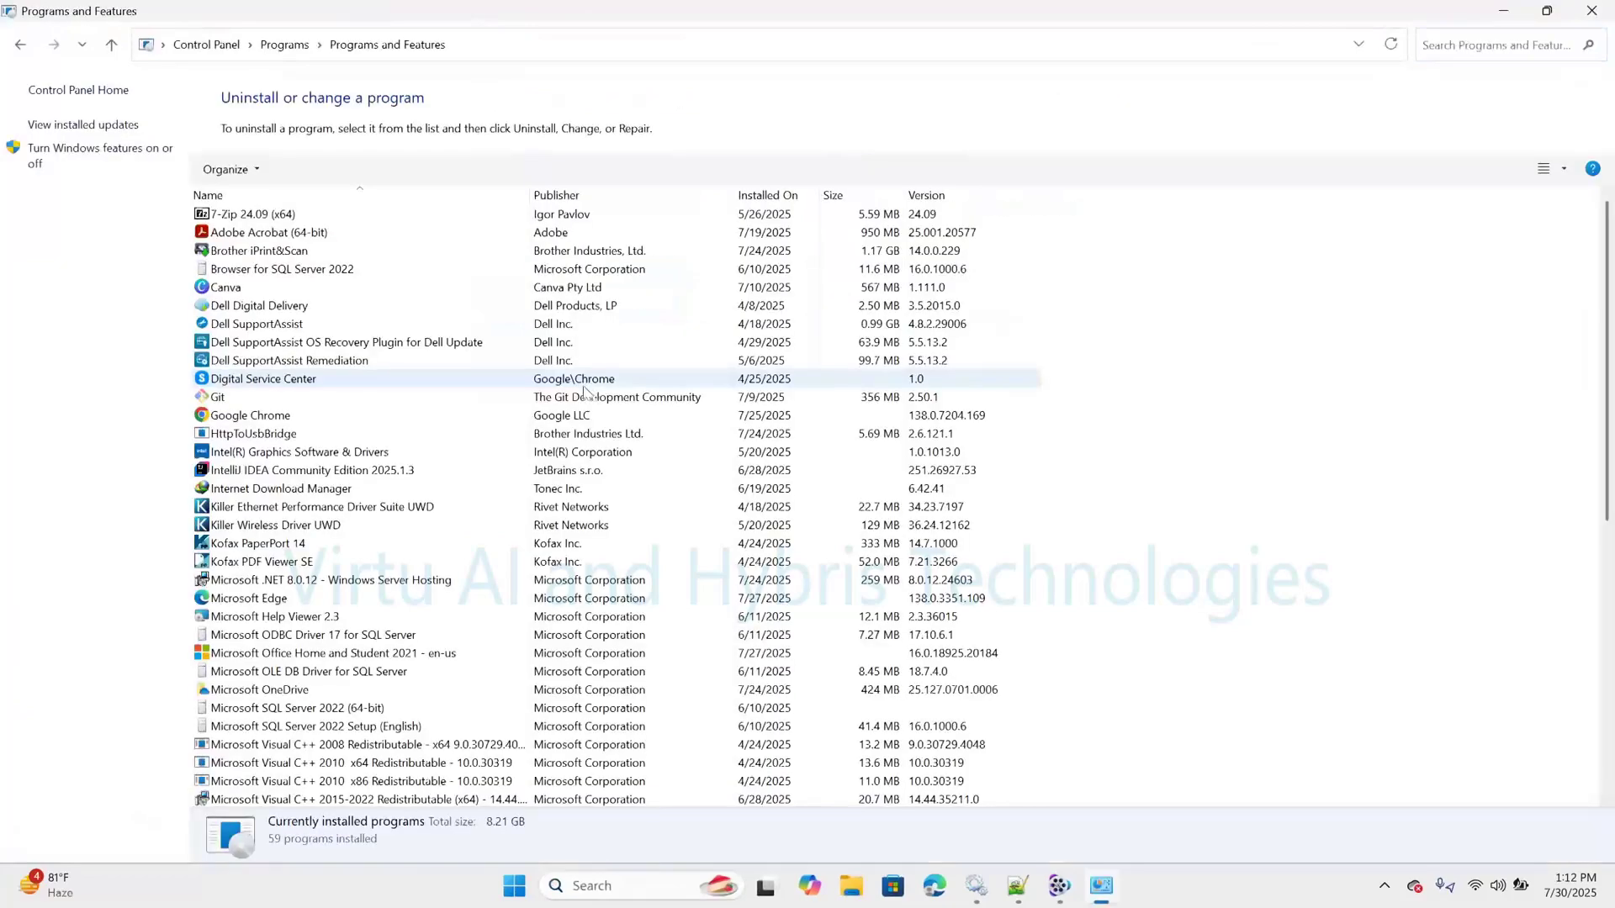
click(1471, 49)
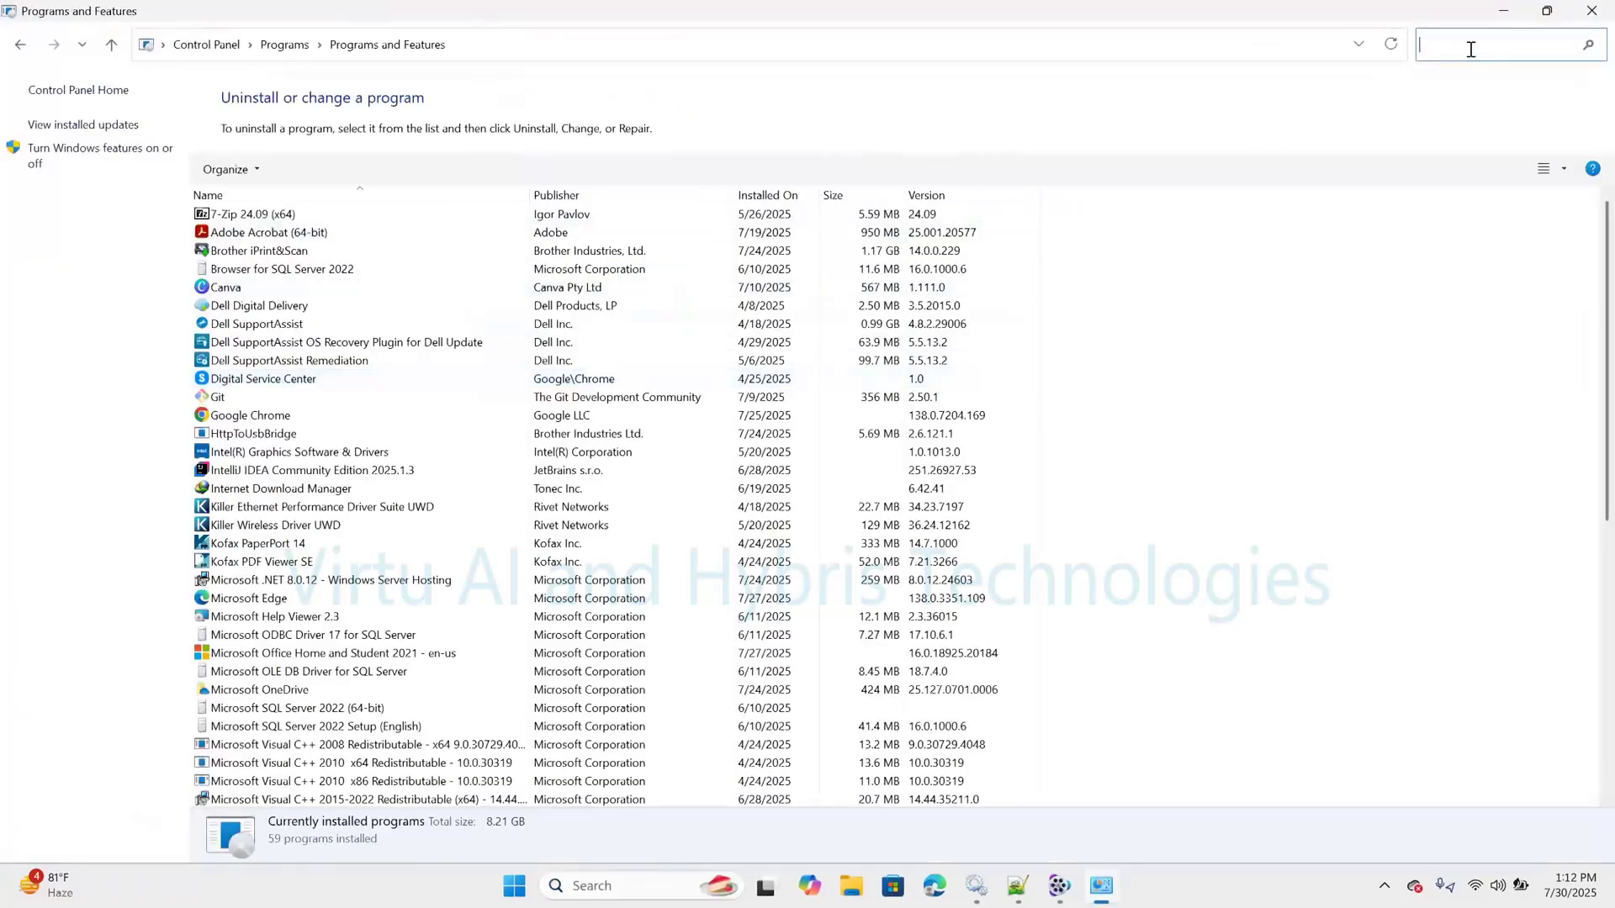
text(mysql)
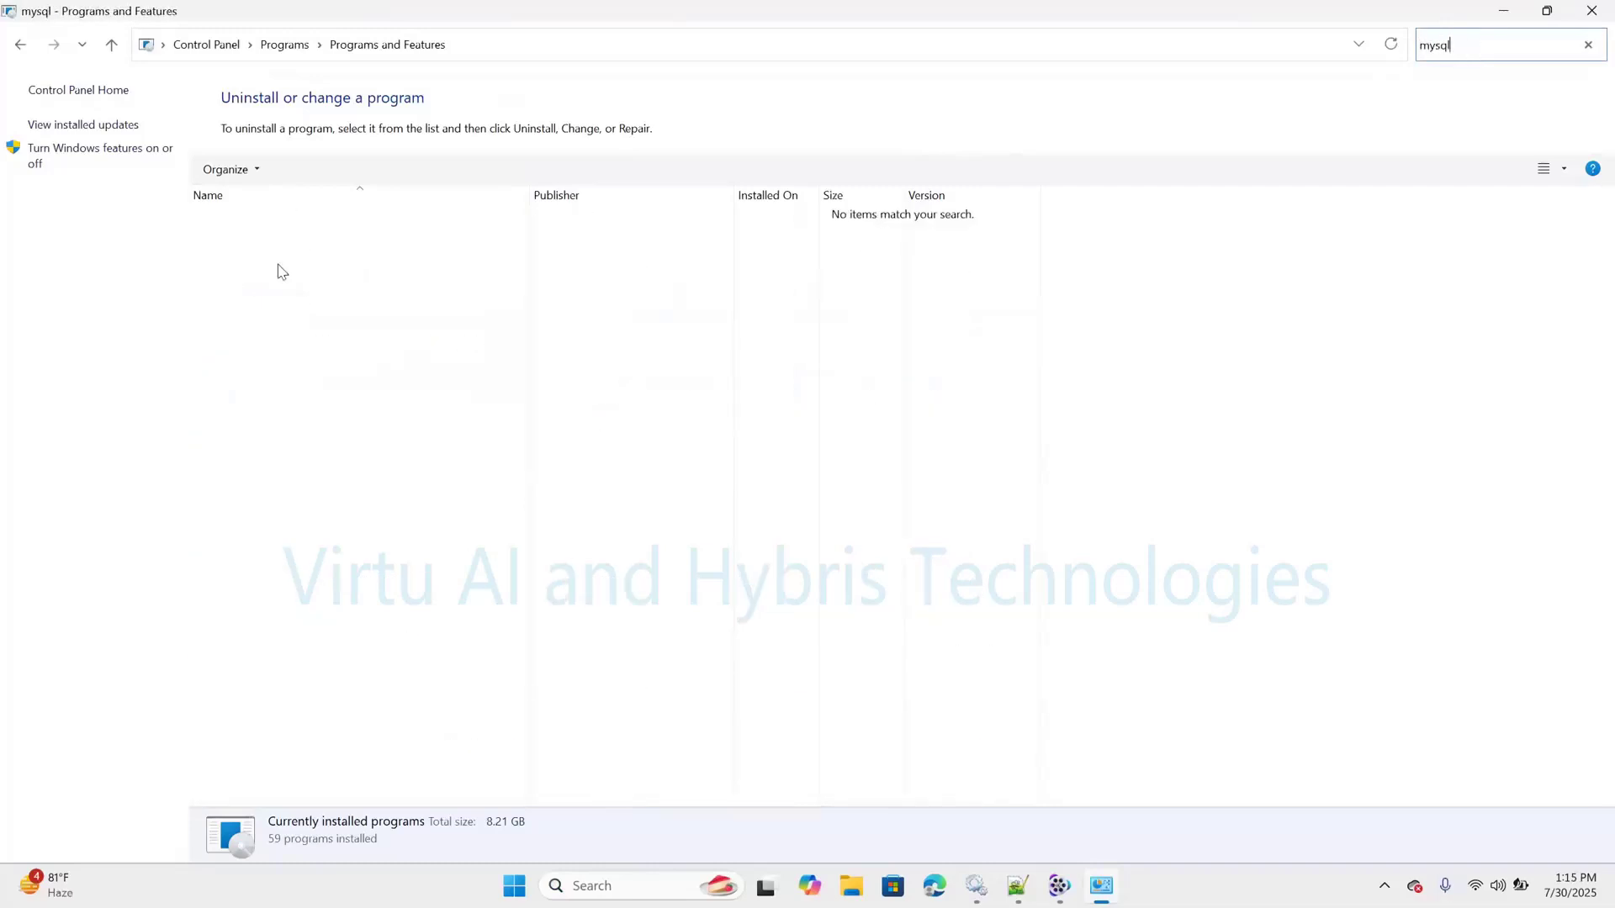
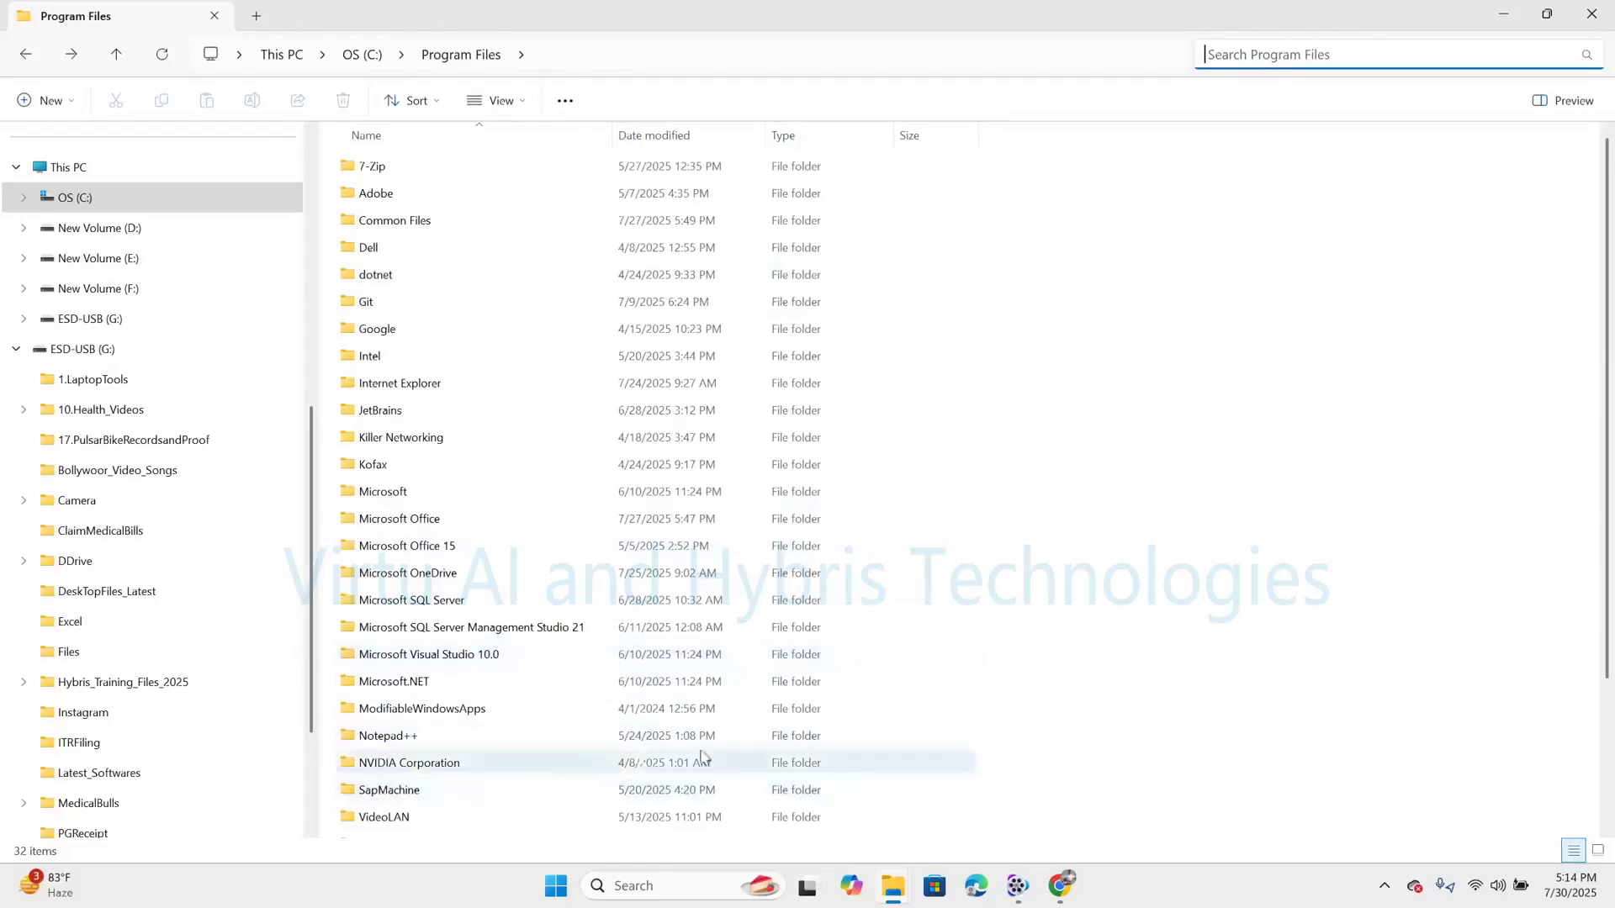
- Look through the Program Files folder on drive C: for leftover MySQL folders
scroll(1597, 685, down, 3)
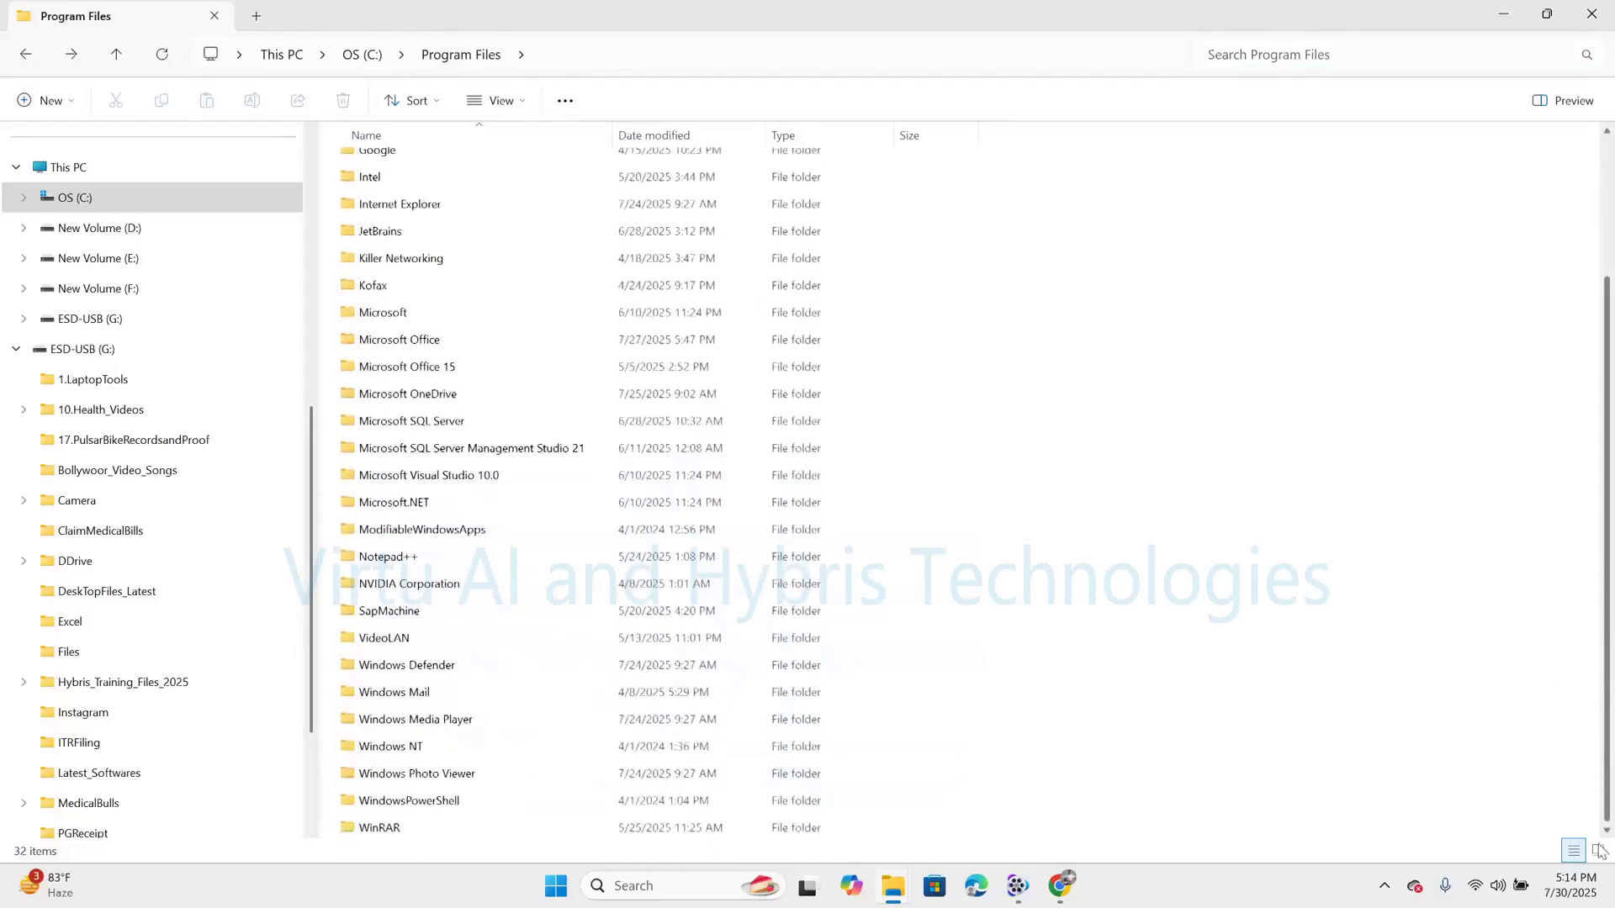
- Check the Program Files (x86) folder on drive C: for leftover MySQL folders, and return to the drive's root
scroll(1612, 641, up, 3)
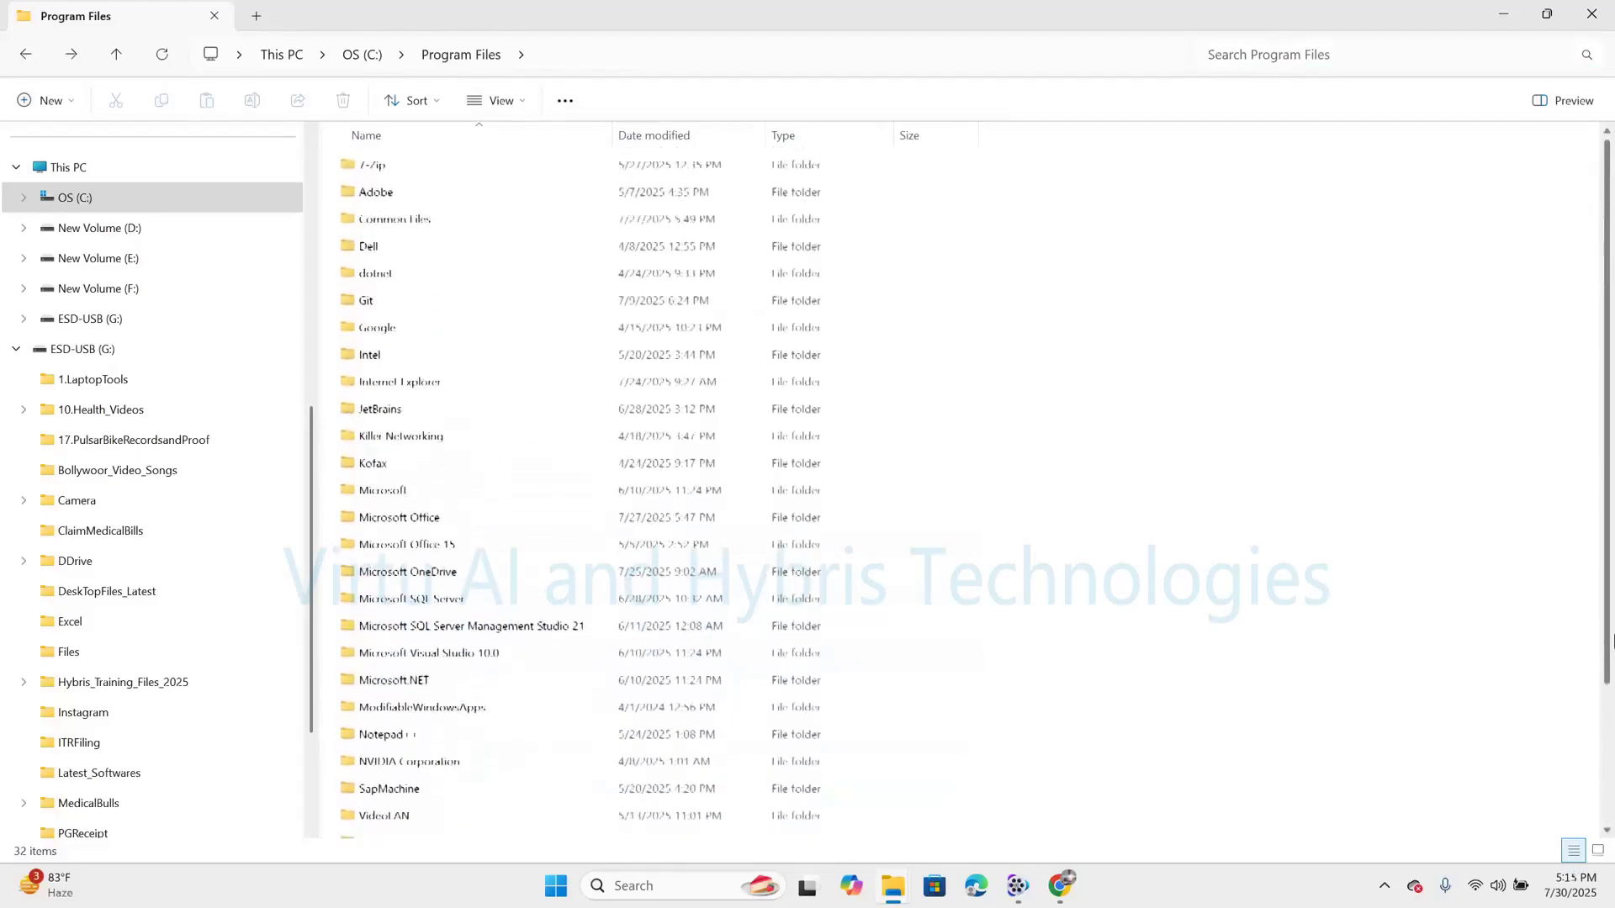
key(alt+Up)
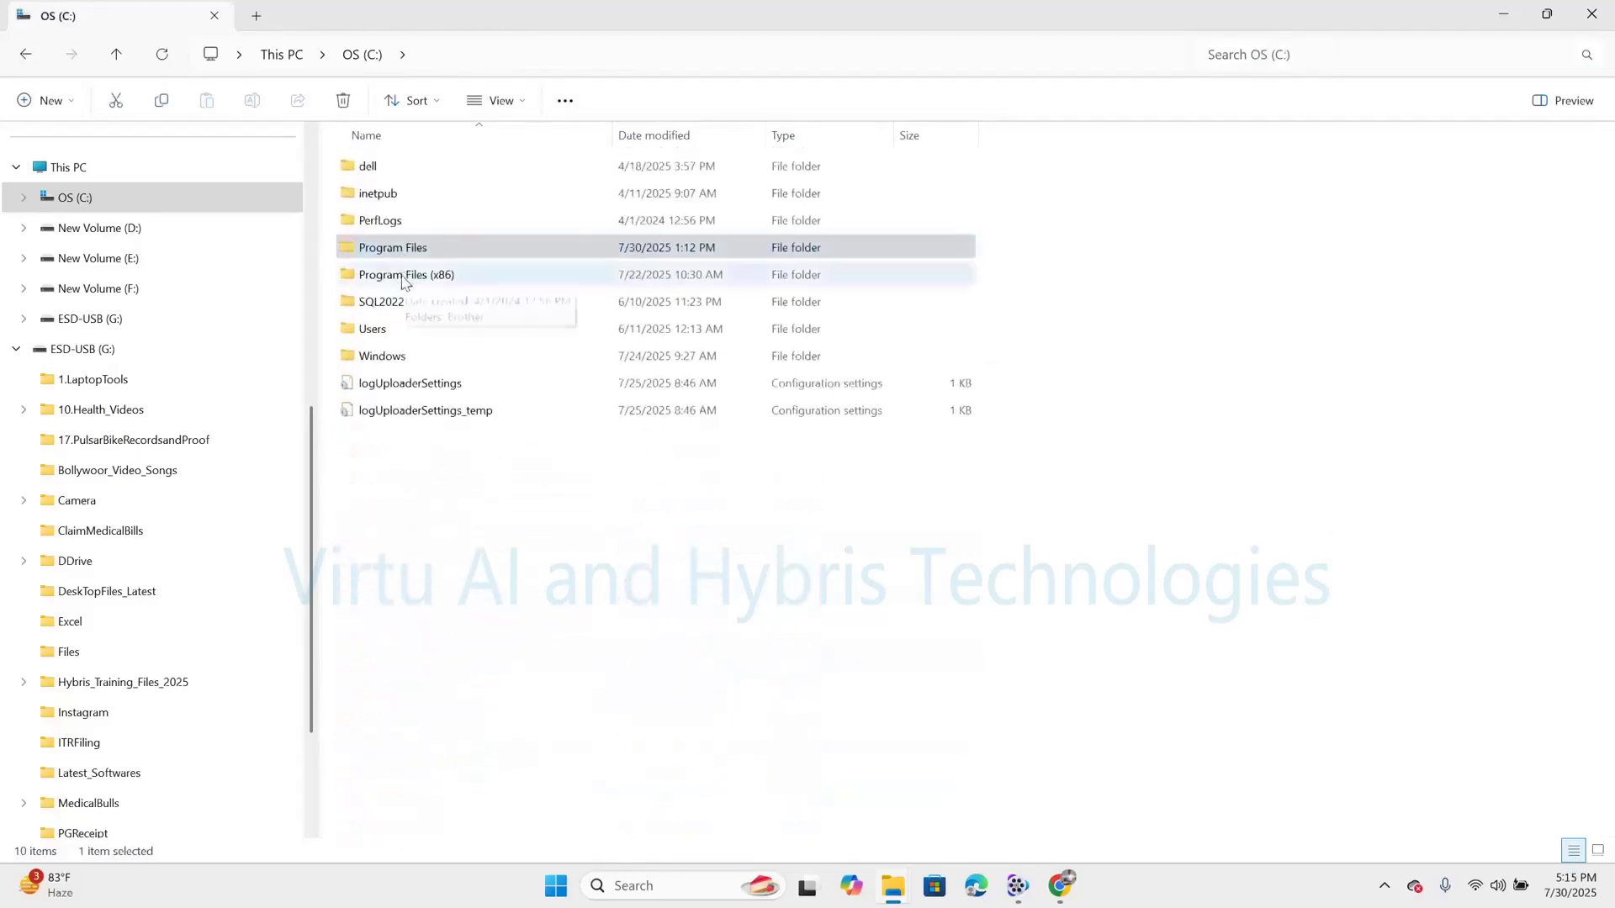
click(394, 277)
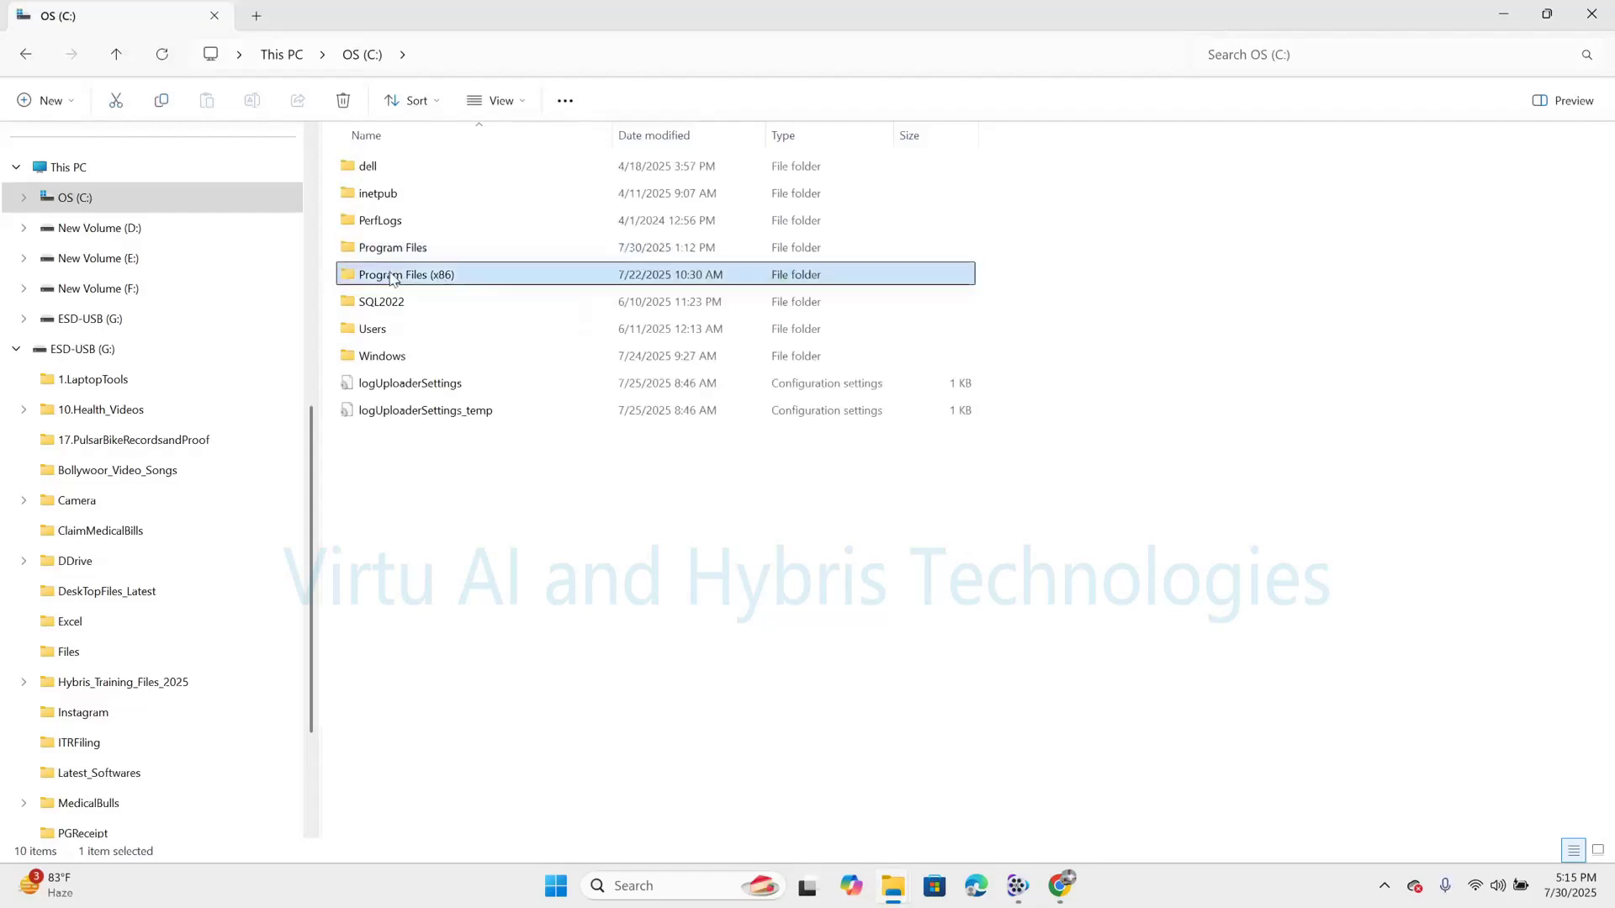
double_click(437, 276)
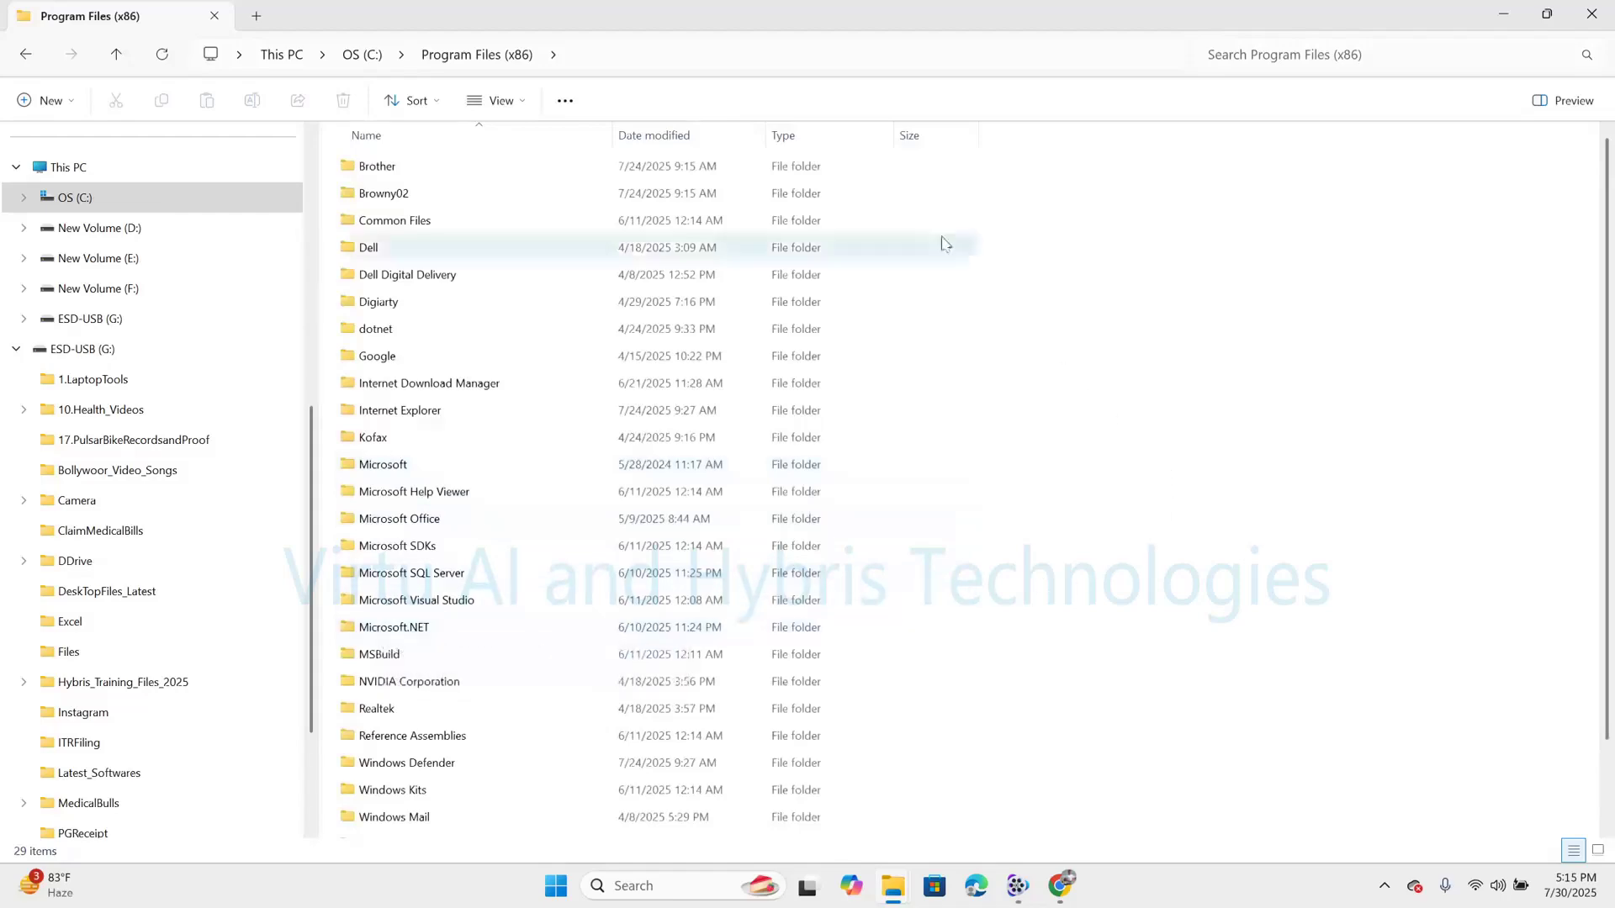
click(373, 55)
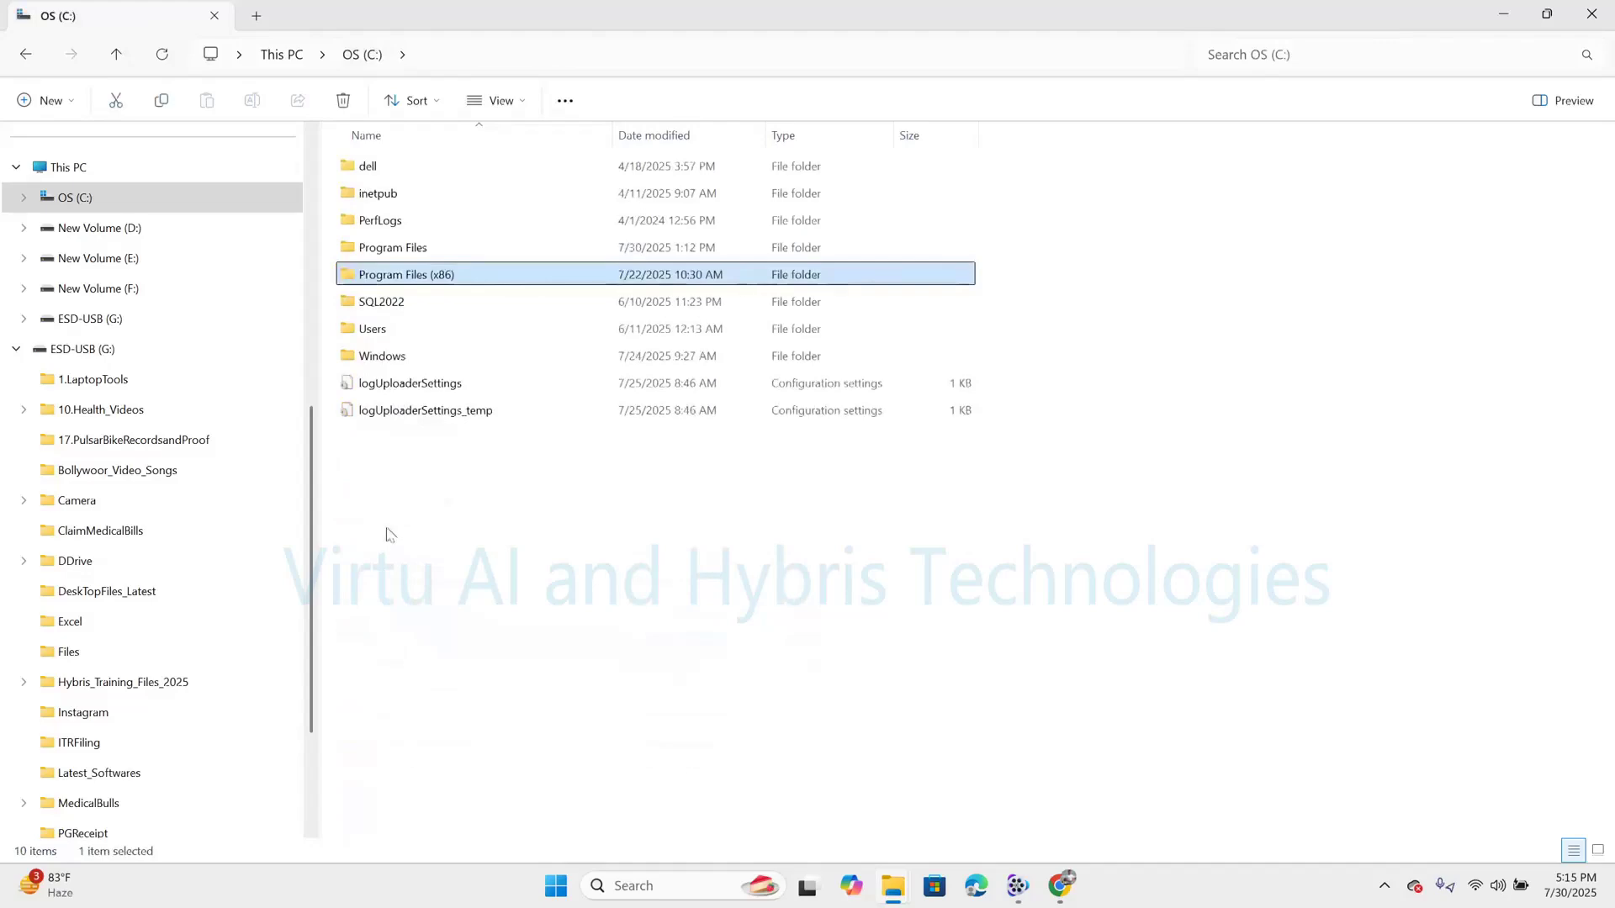
- Show hidden items in the root of drive C:
click(522, 479)
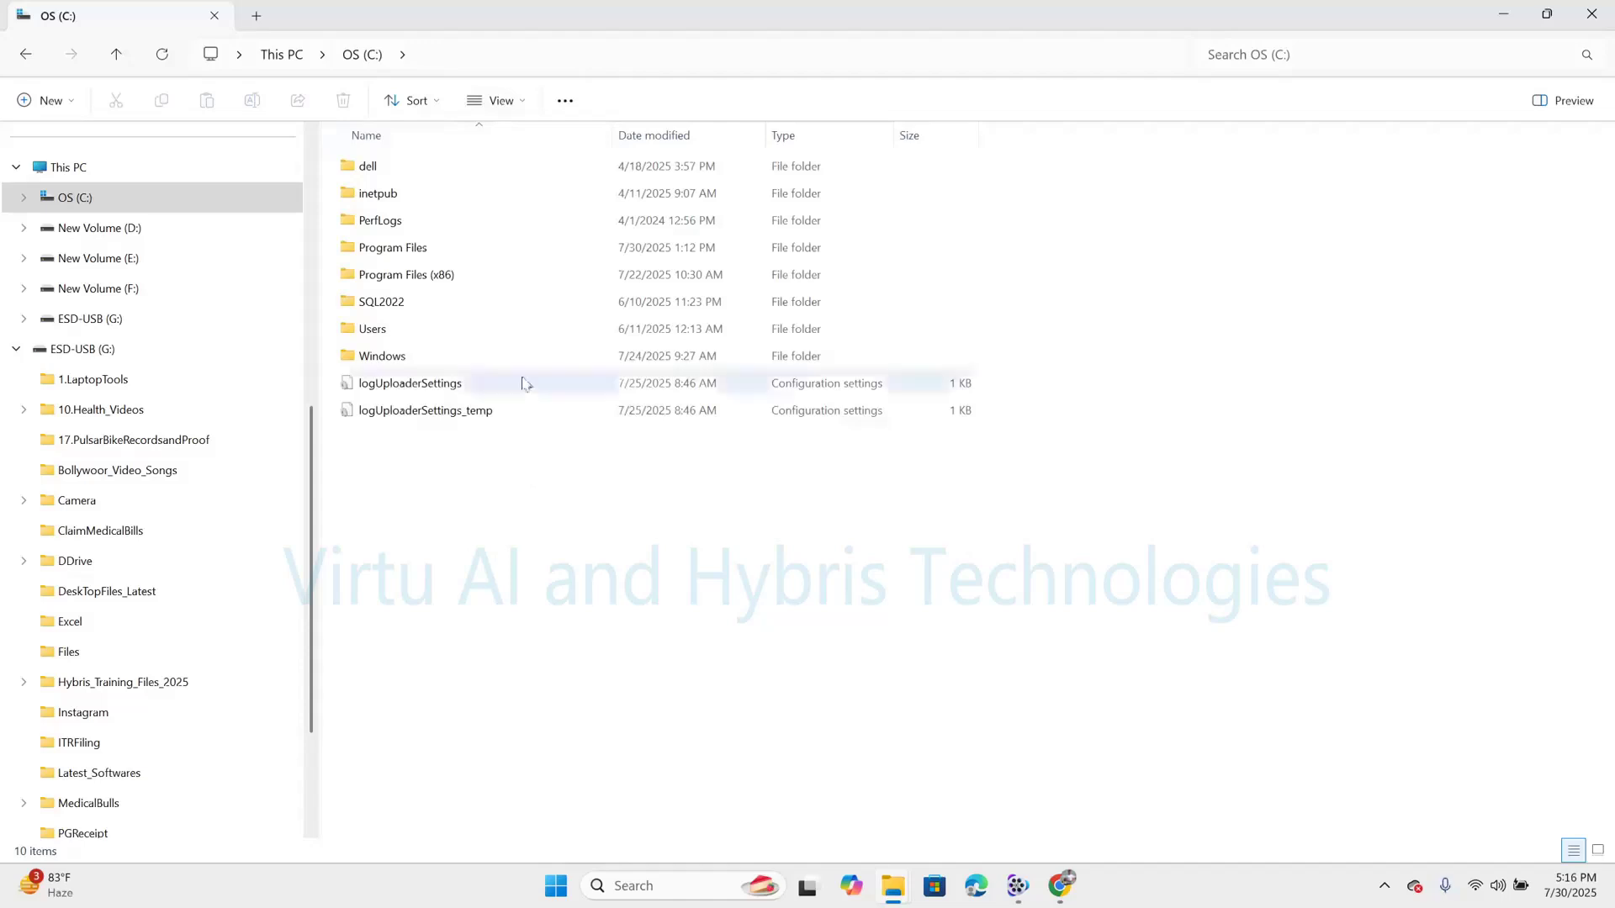
click(511, 100)
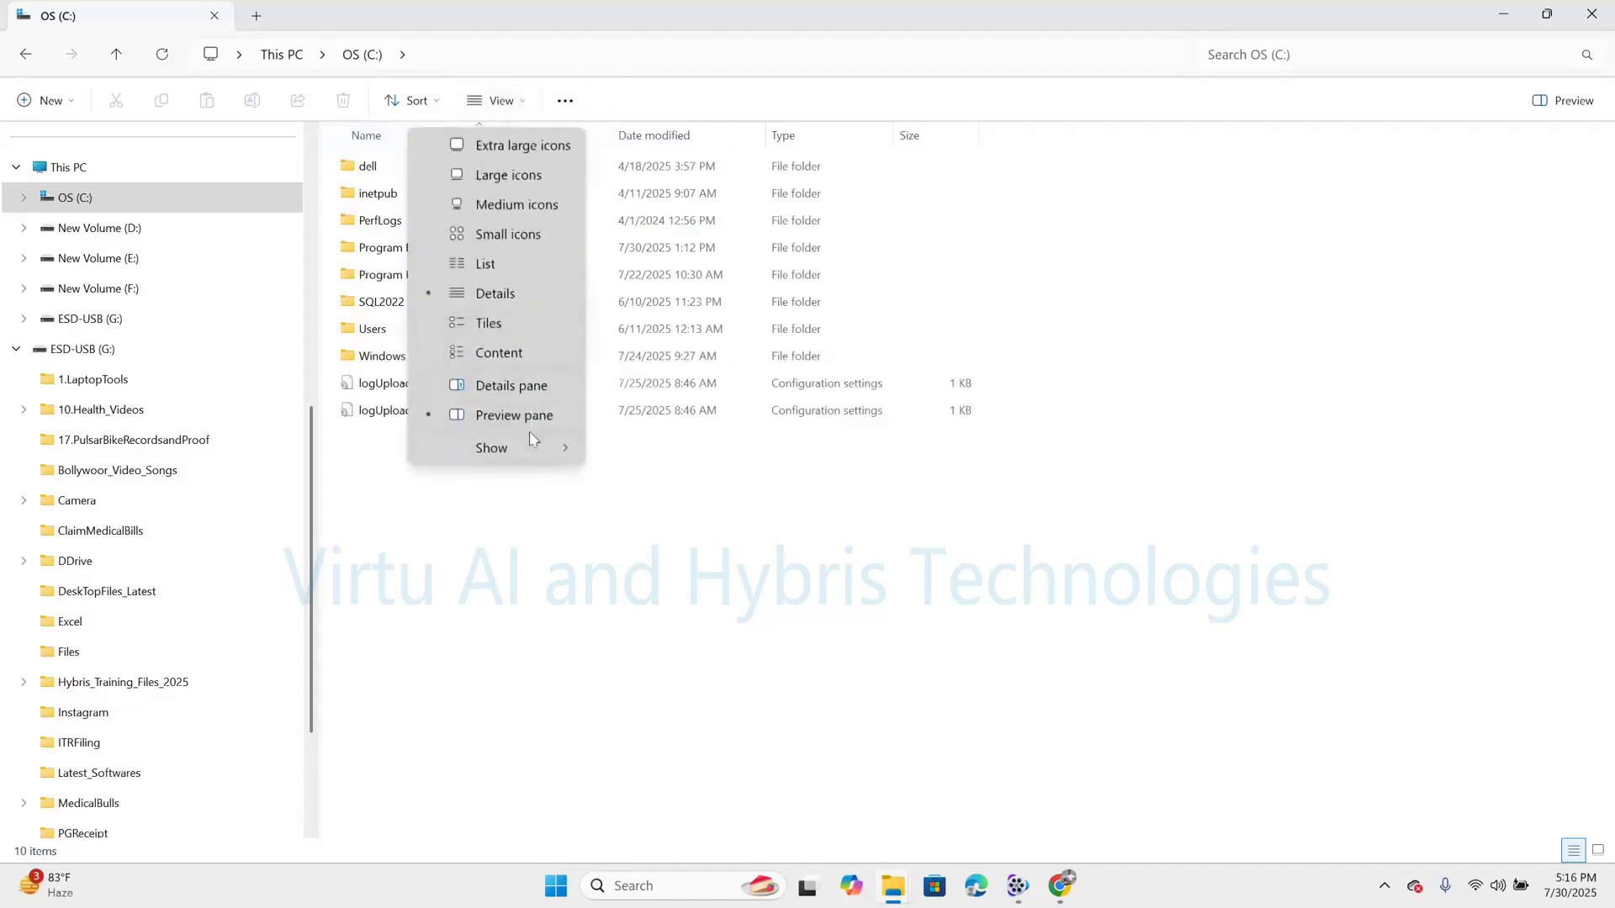
mouse_move(530, 451)
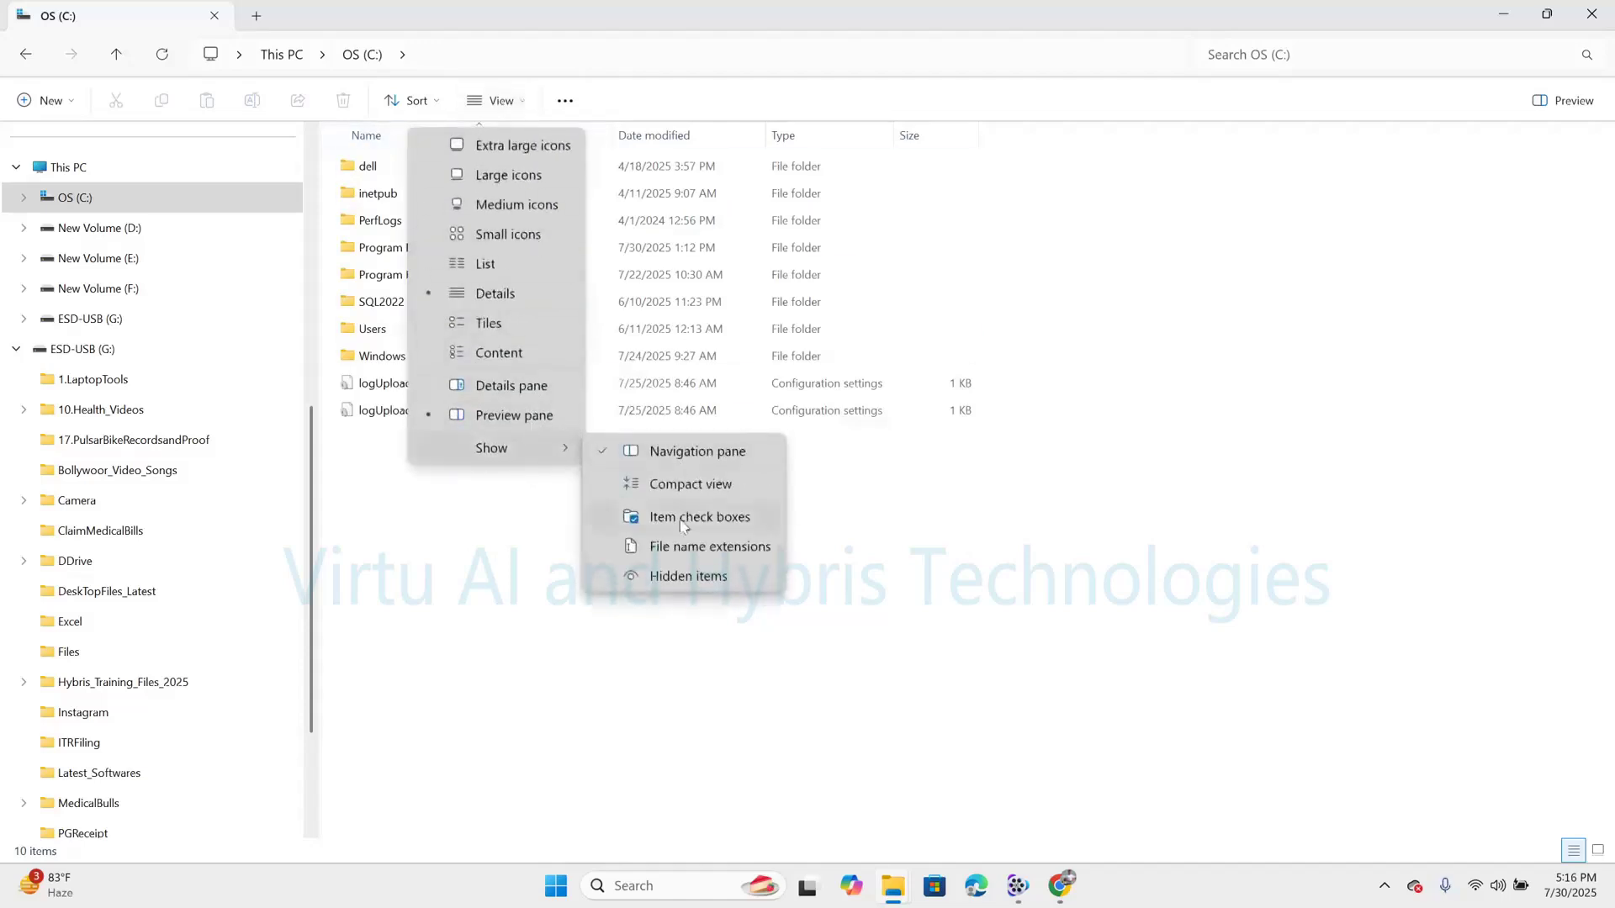
click(681, 578)
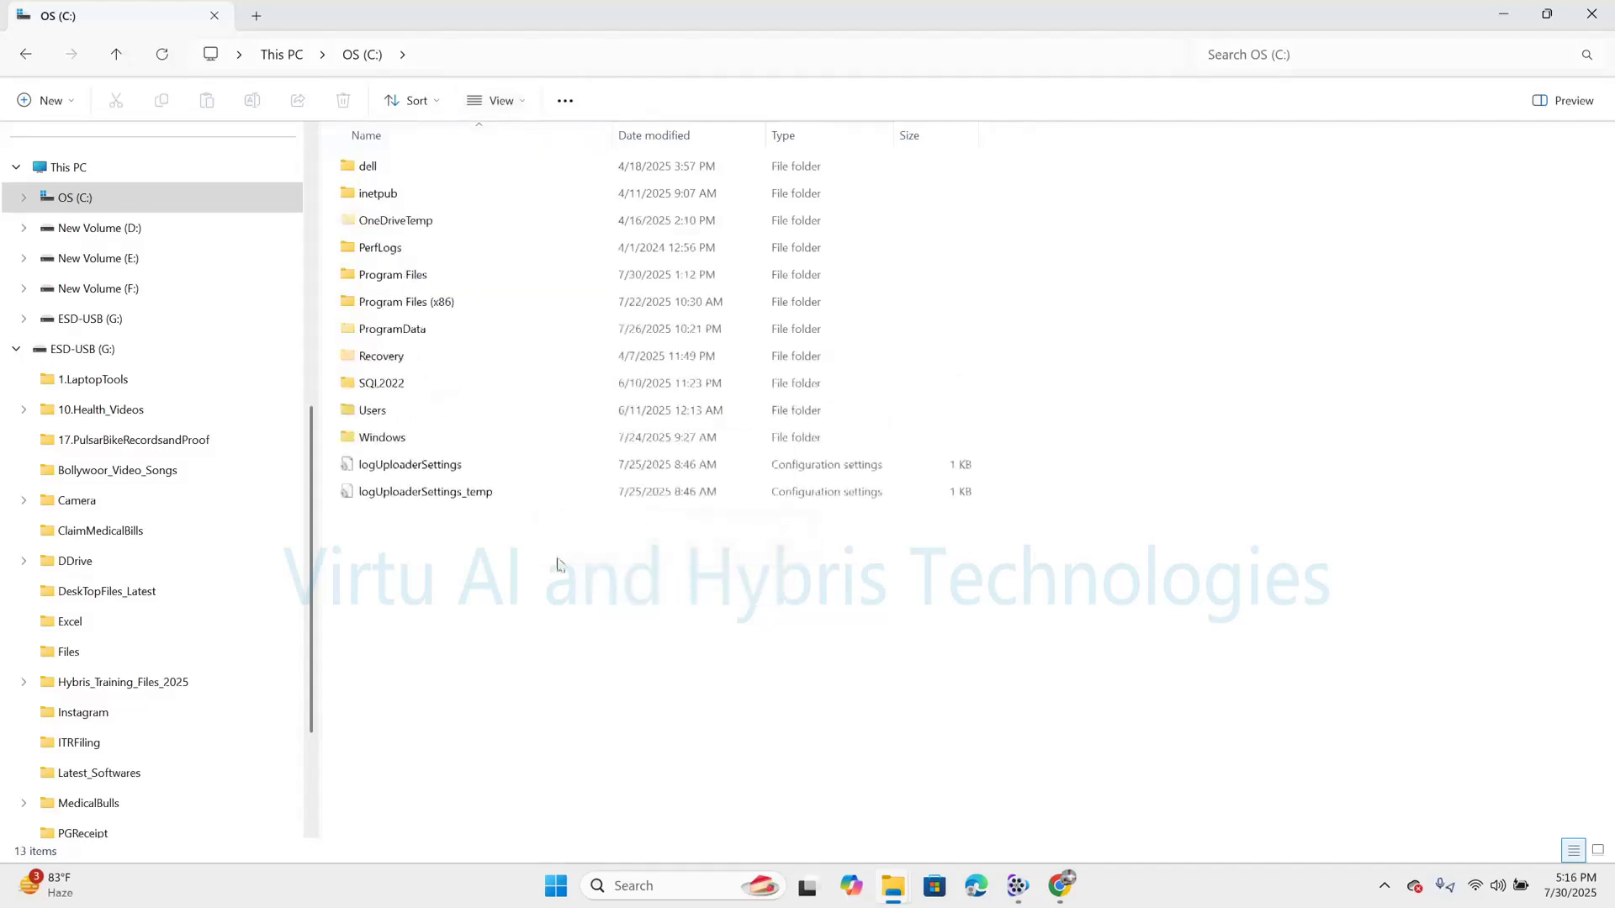
- Inspect the MySQL folder inside C:\ProgramData and permanently delete it with administrator permission
double_click(426, 341)
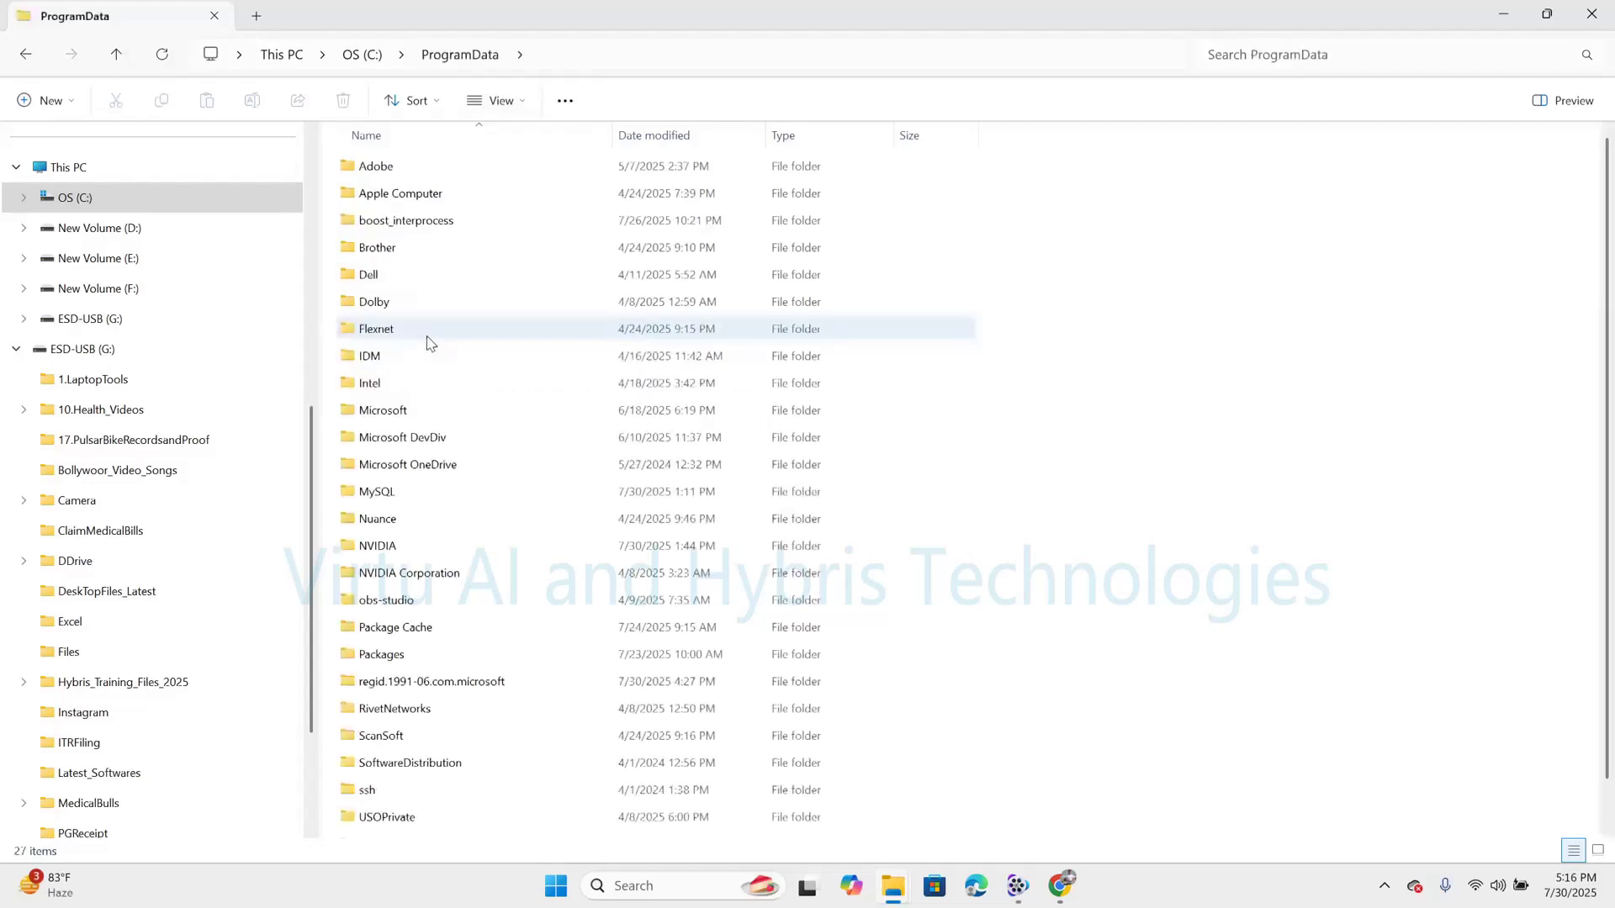
double_click(408, 499)
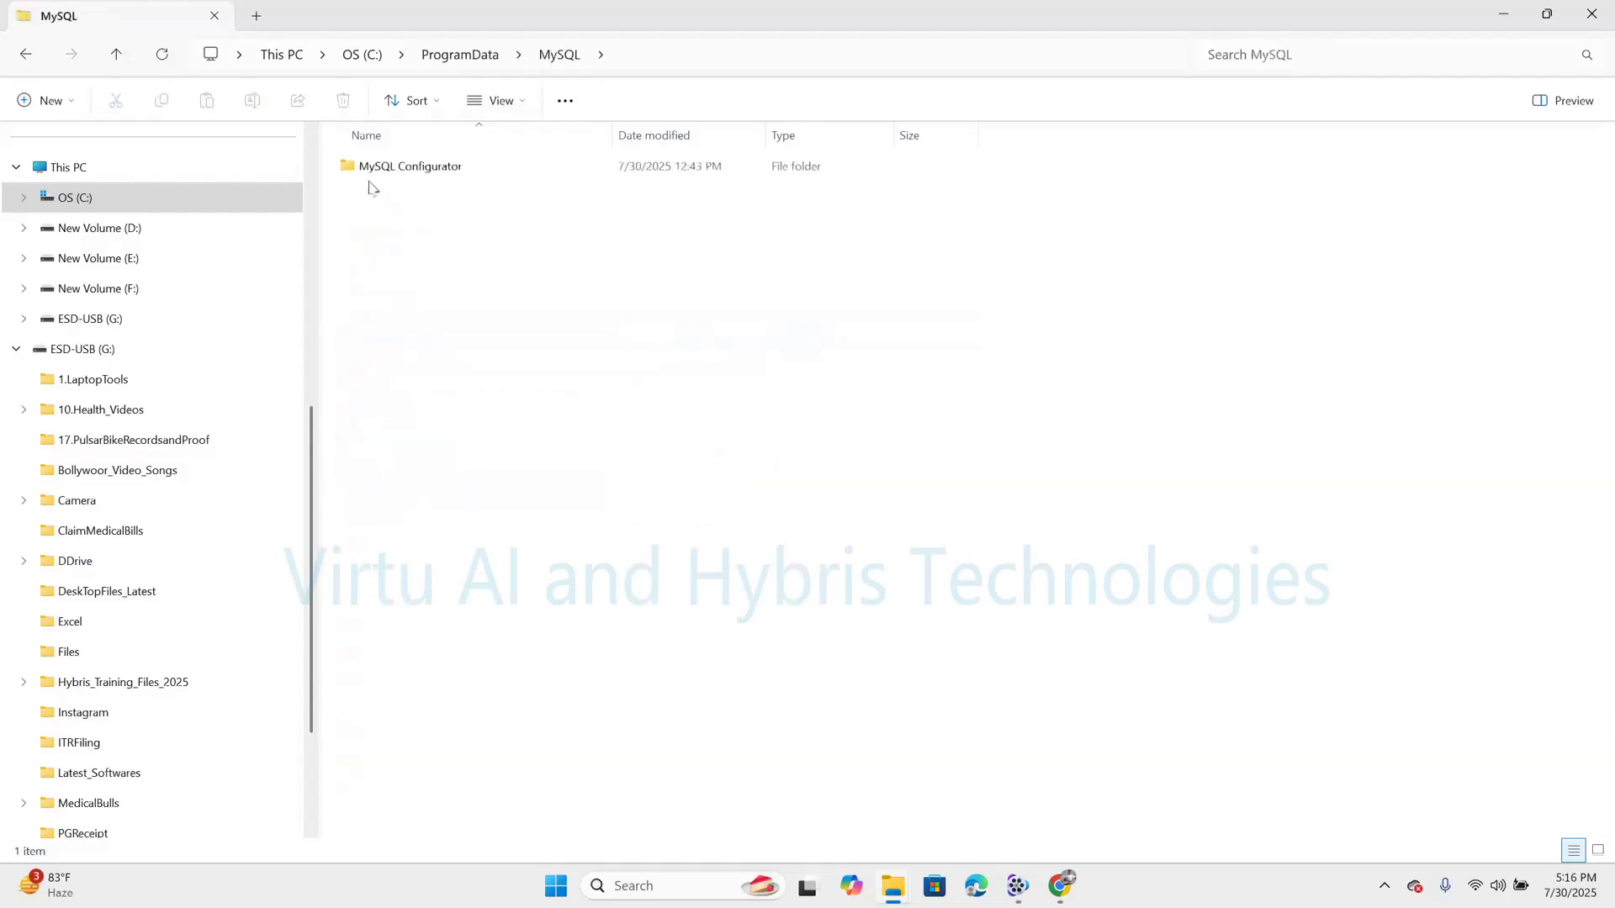
click(484, 55)
mouse_move(384, 498)
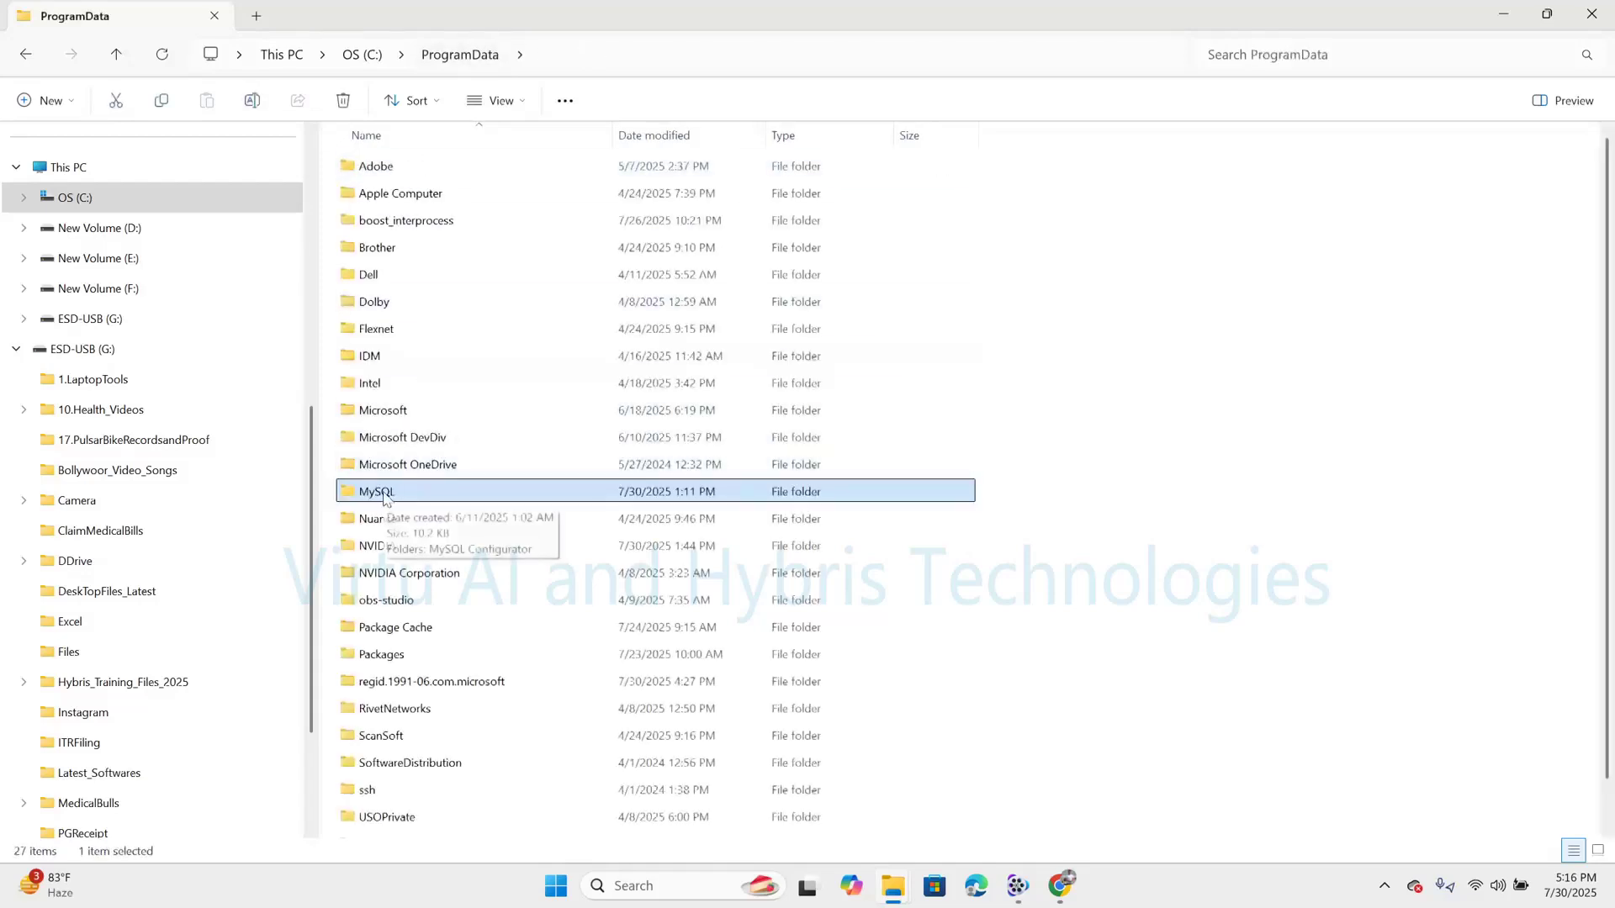
key(shift+Delete)
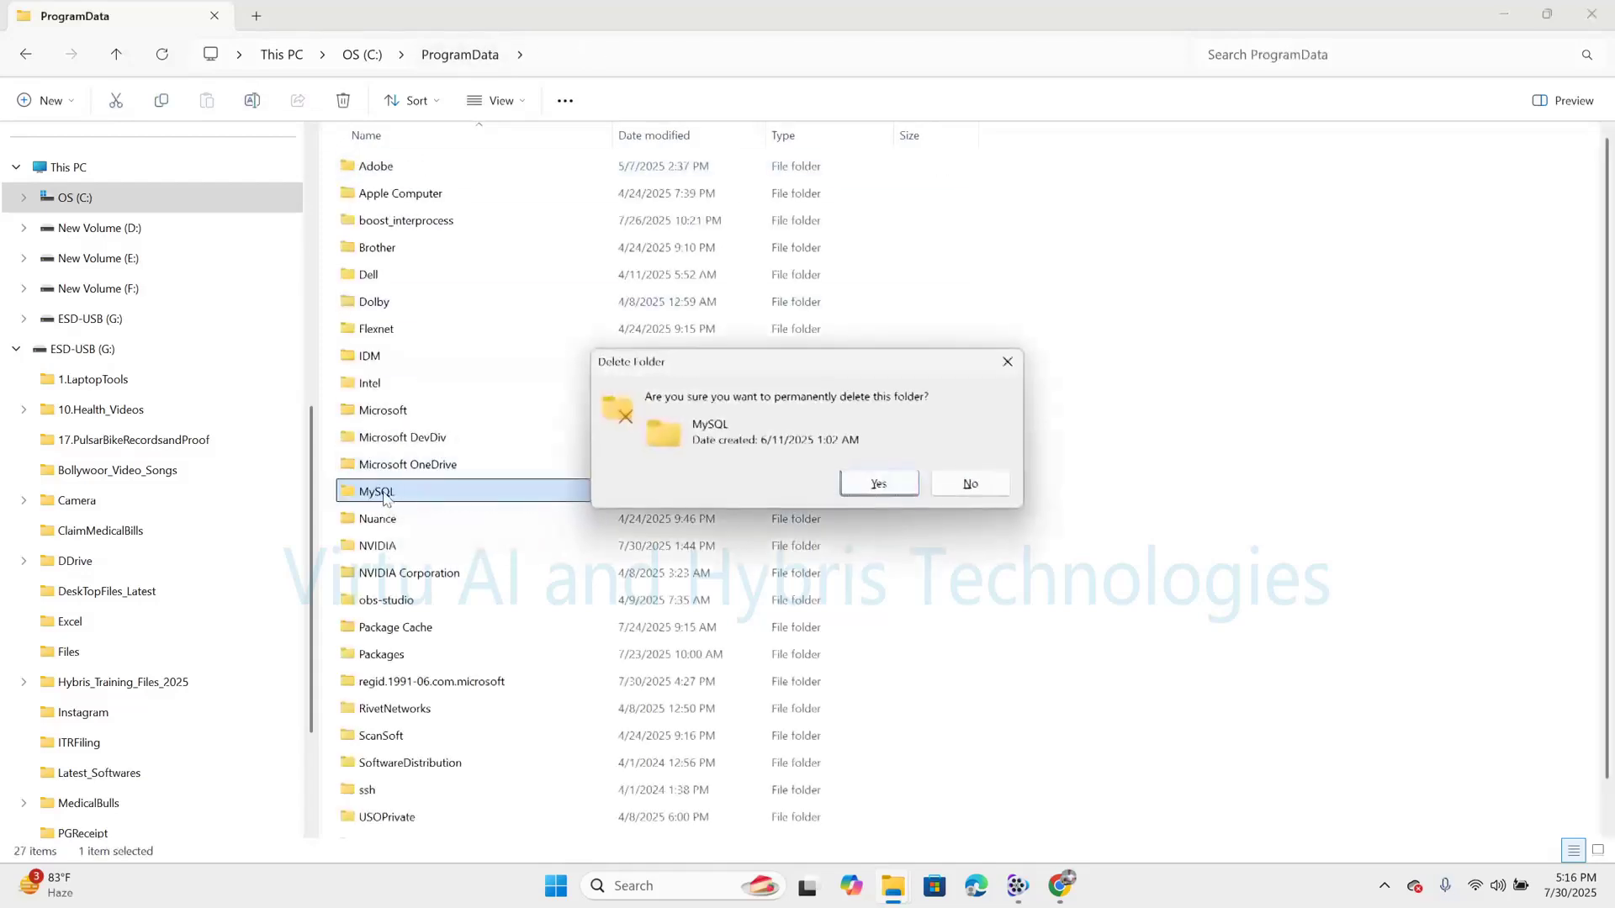
key(Return)
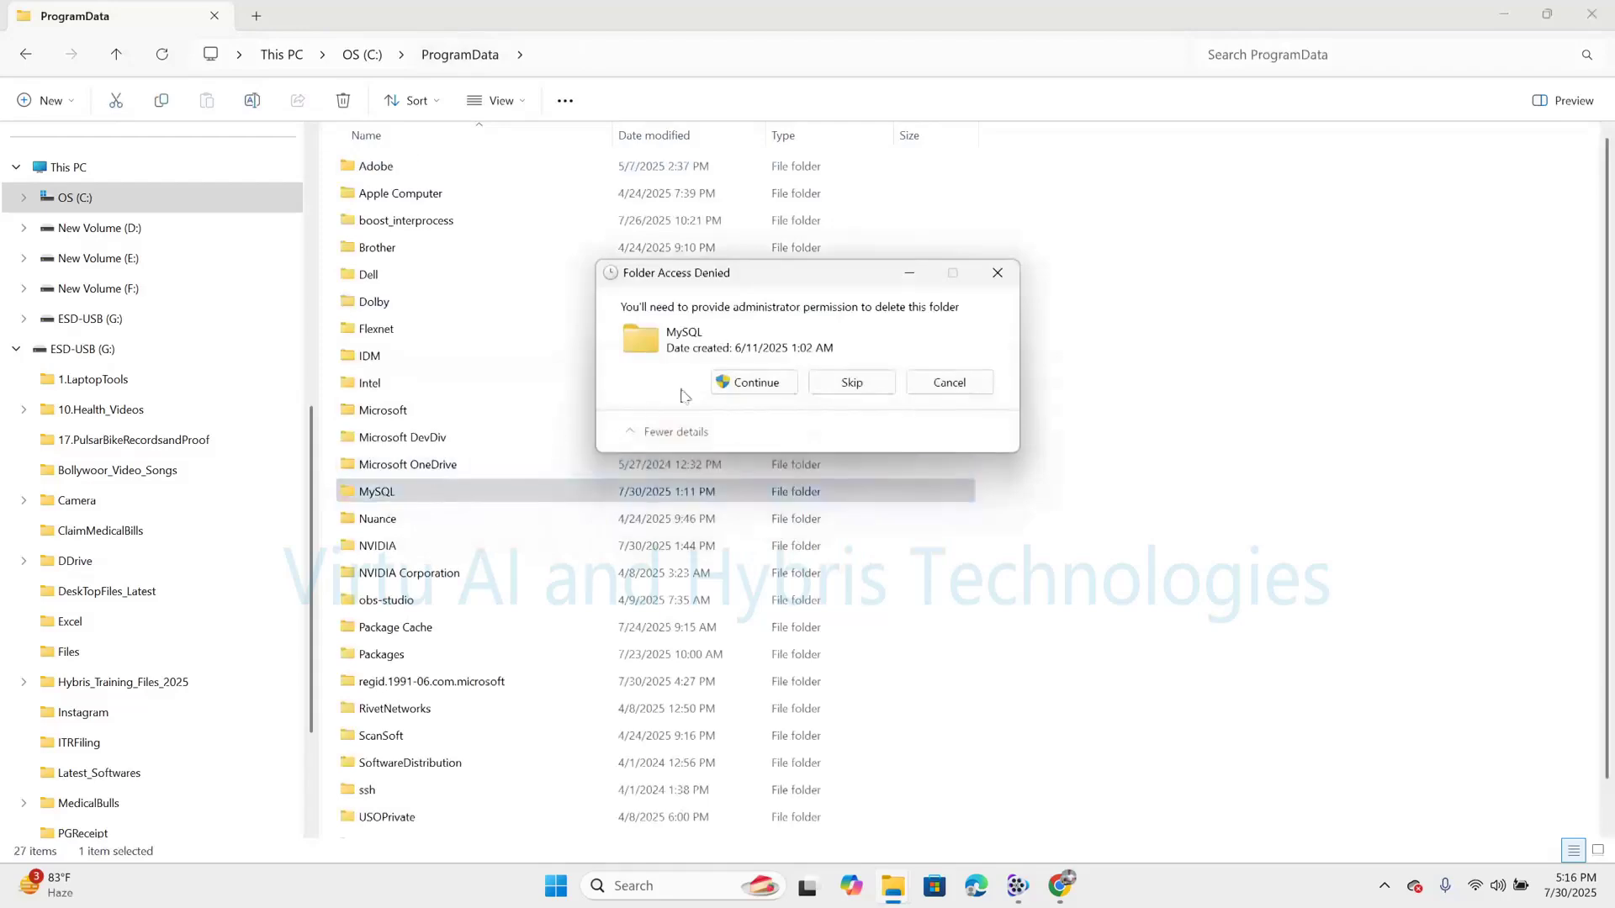
click(762, 386)
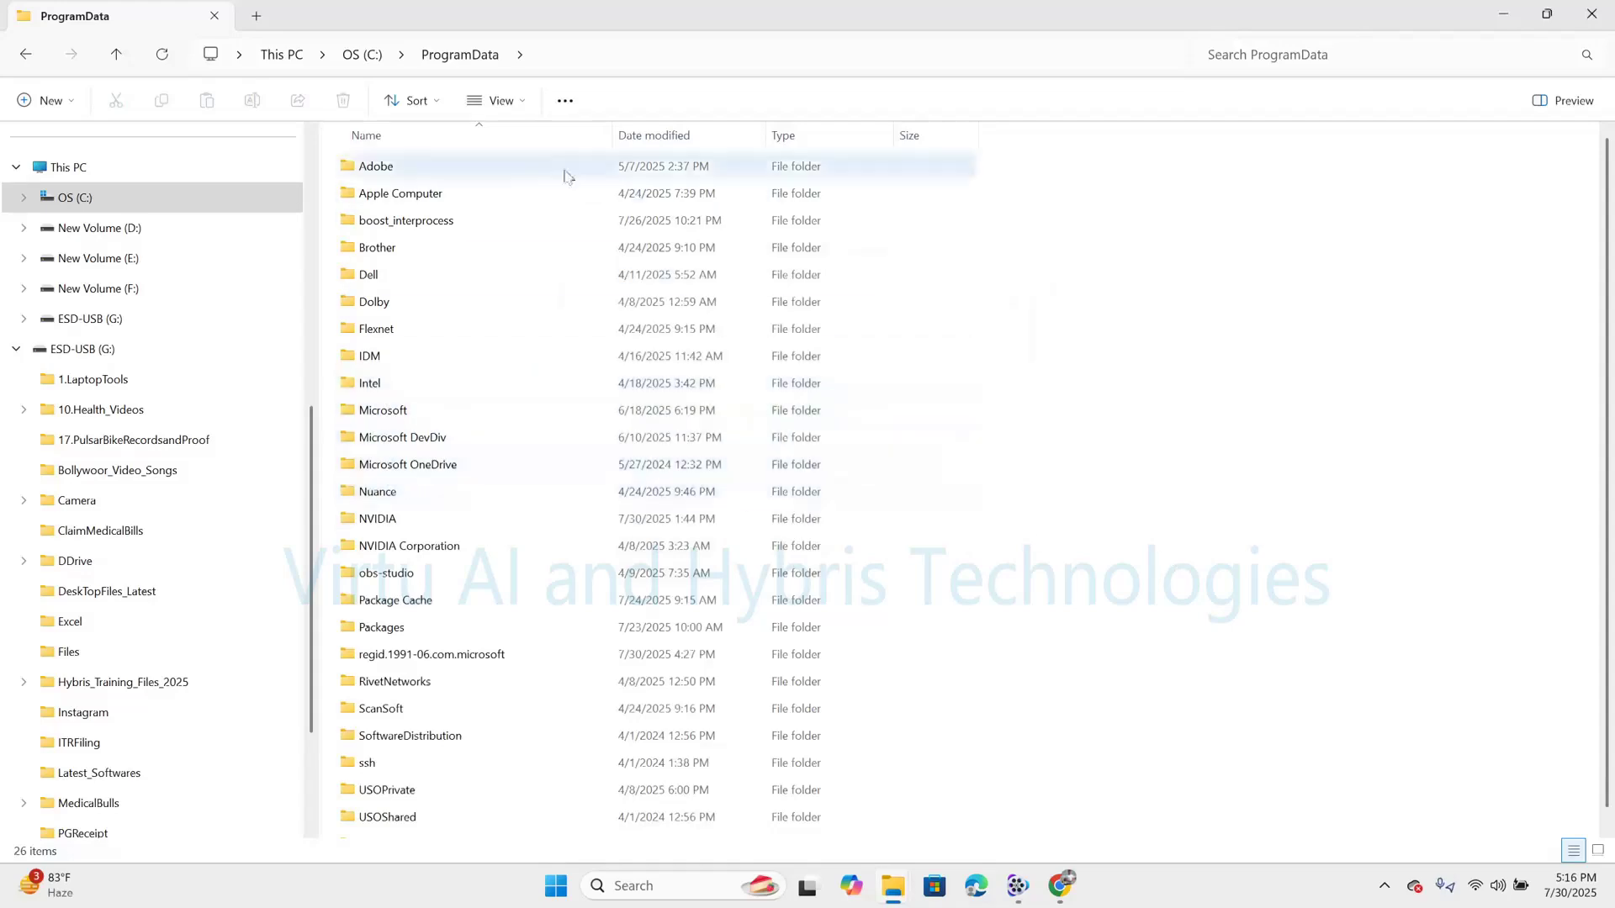
- Open the AppData\Roaming folder of the personal user profile on drive C: to check for MySQL leftovers
click(365, 56)
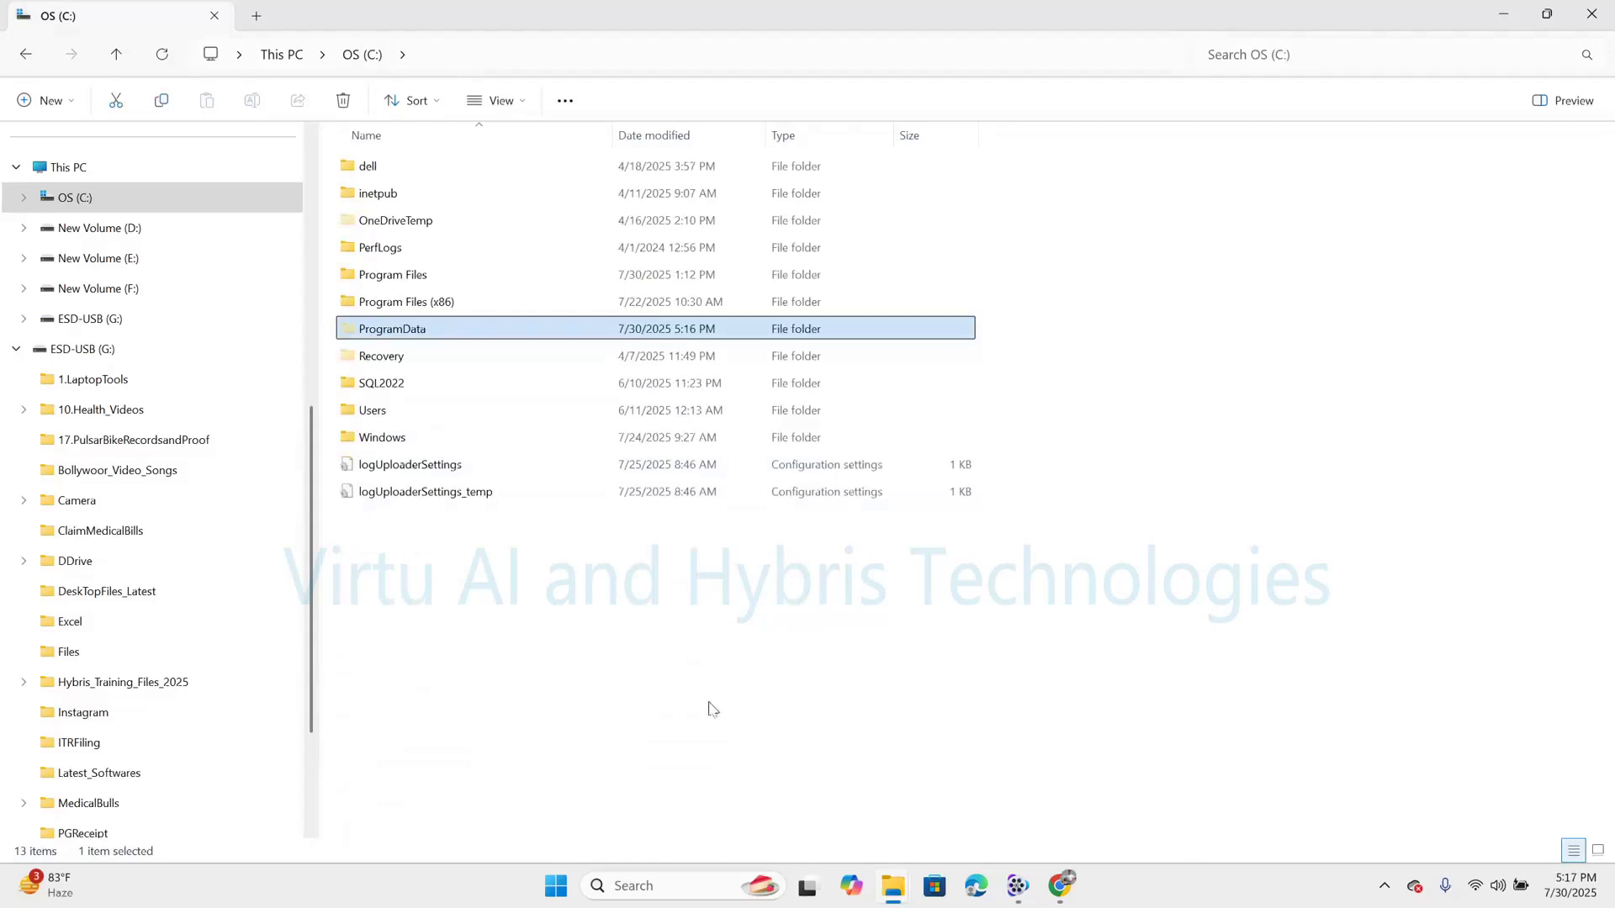
double_click(376, 414)
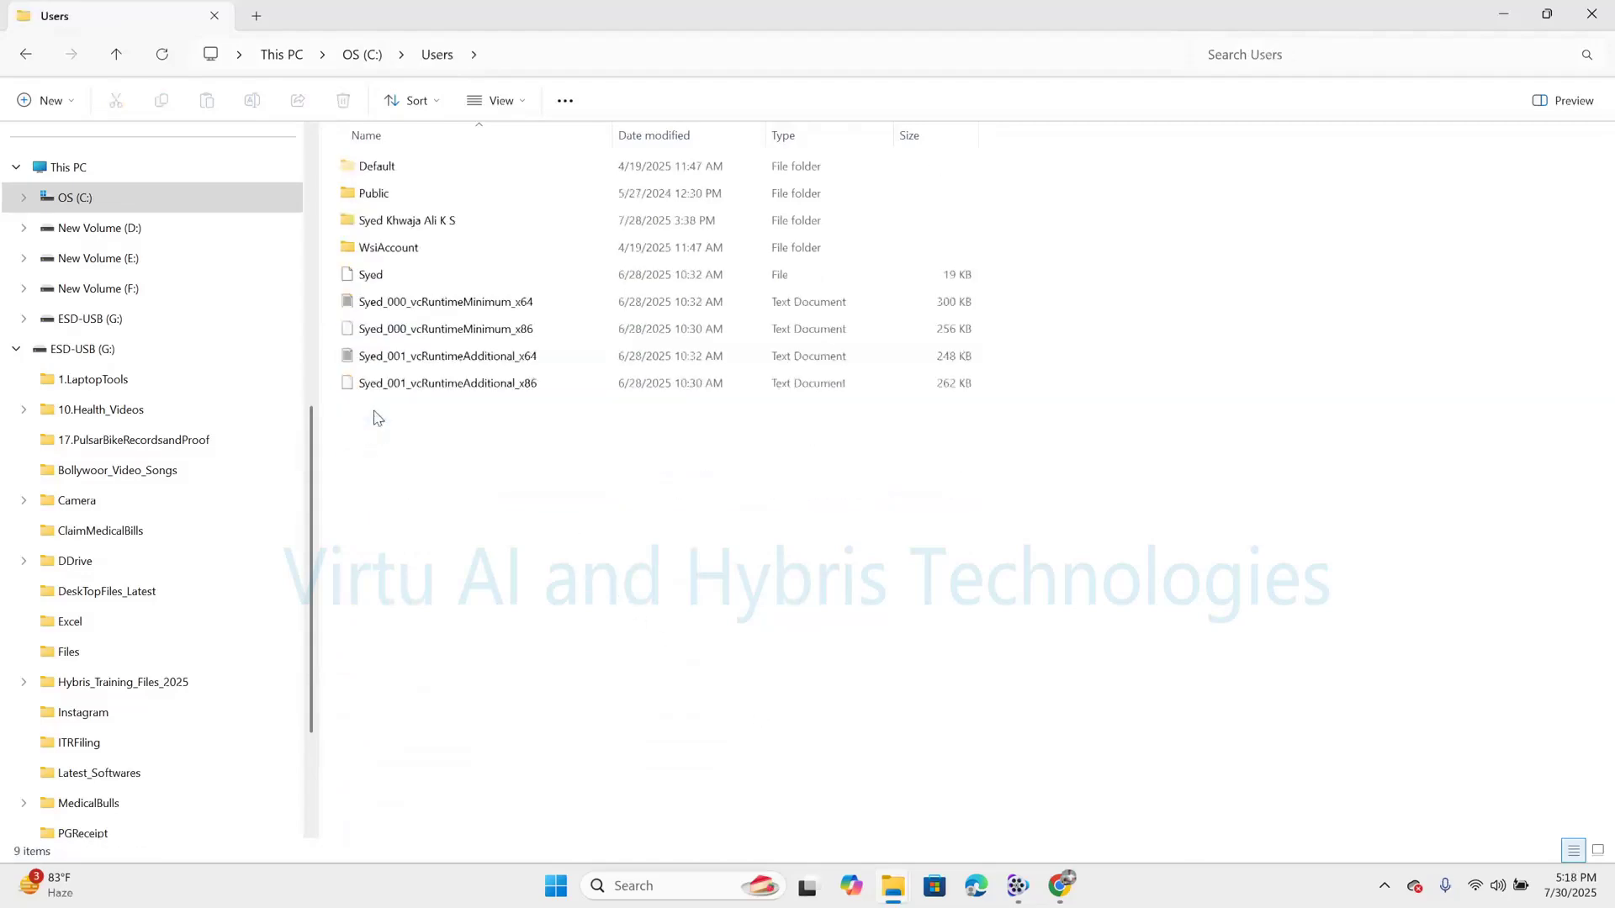
double_click(430, 227)
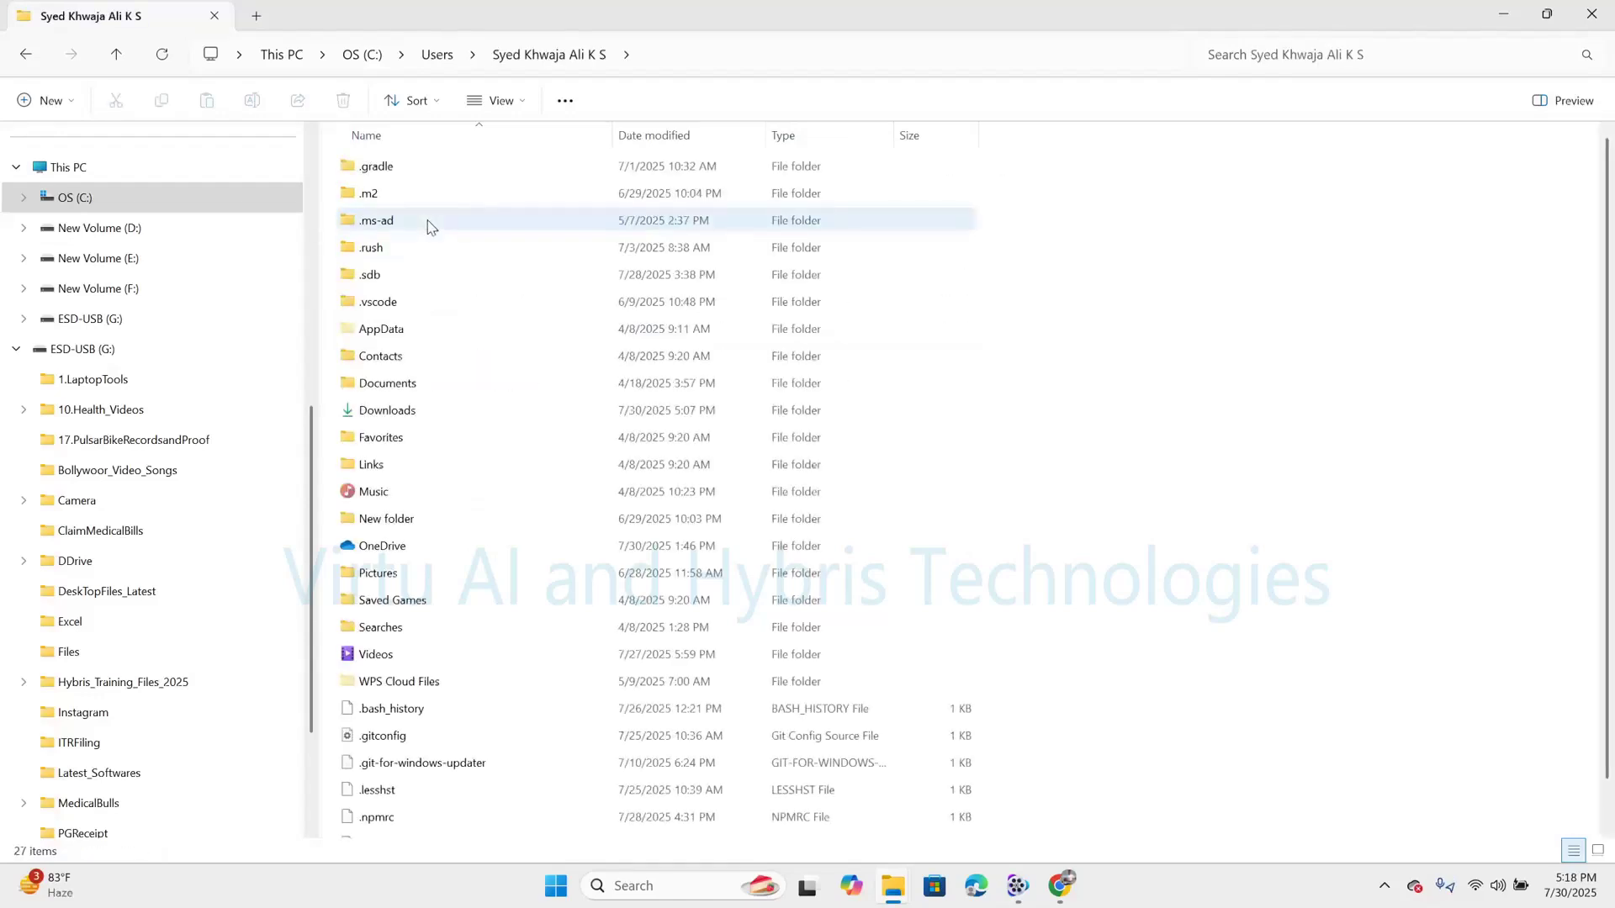
double_click(389, 333)
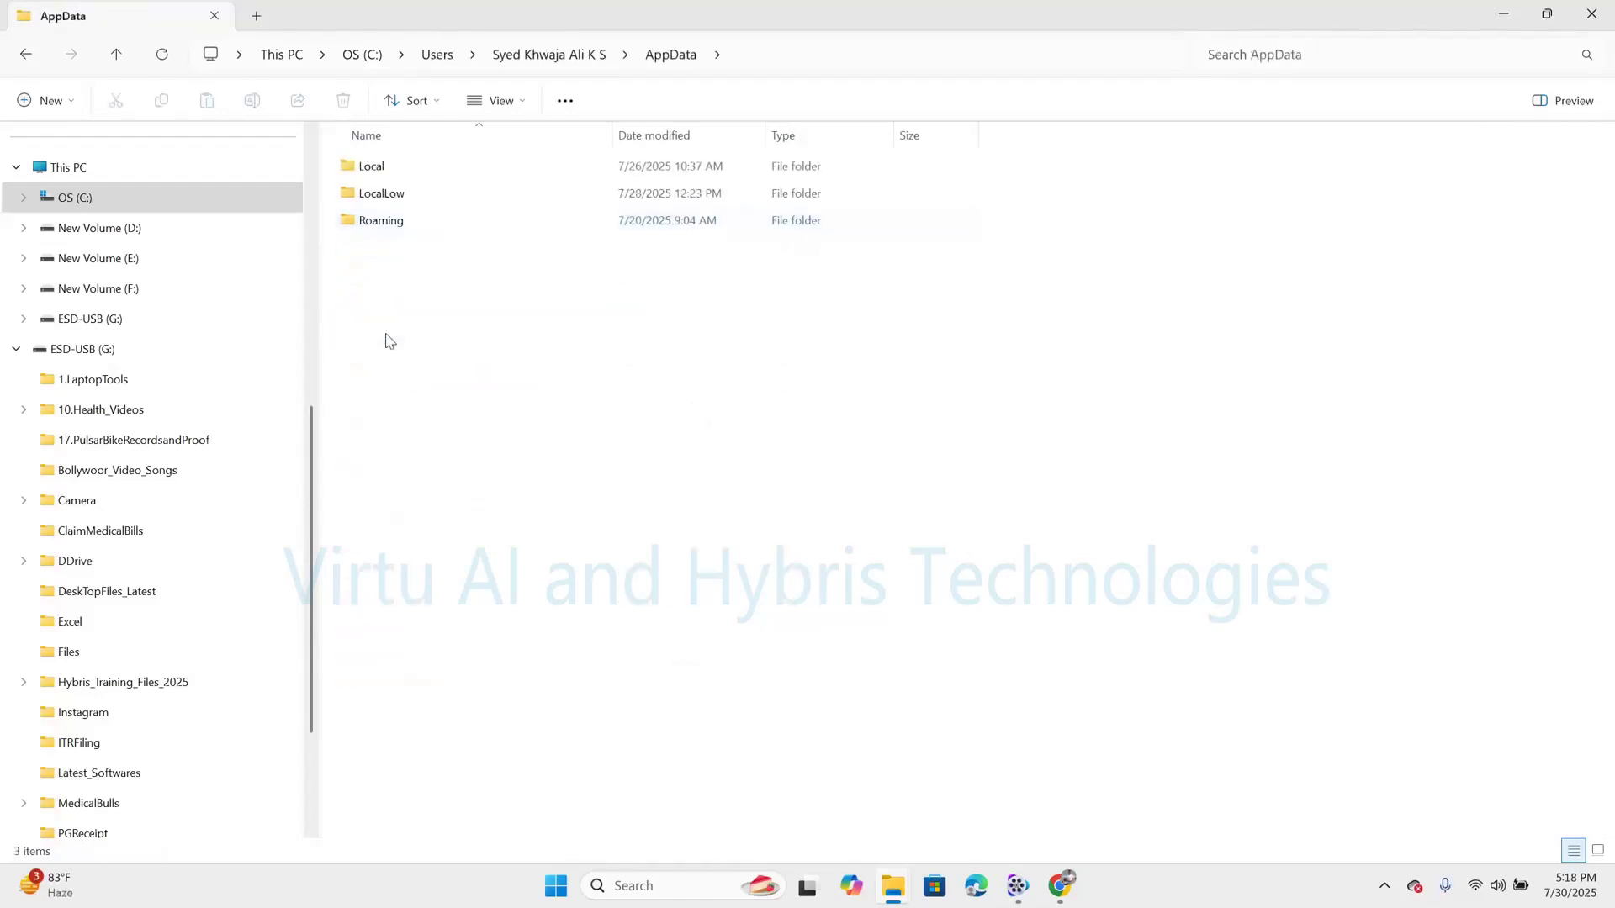
double_click(378, 221)
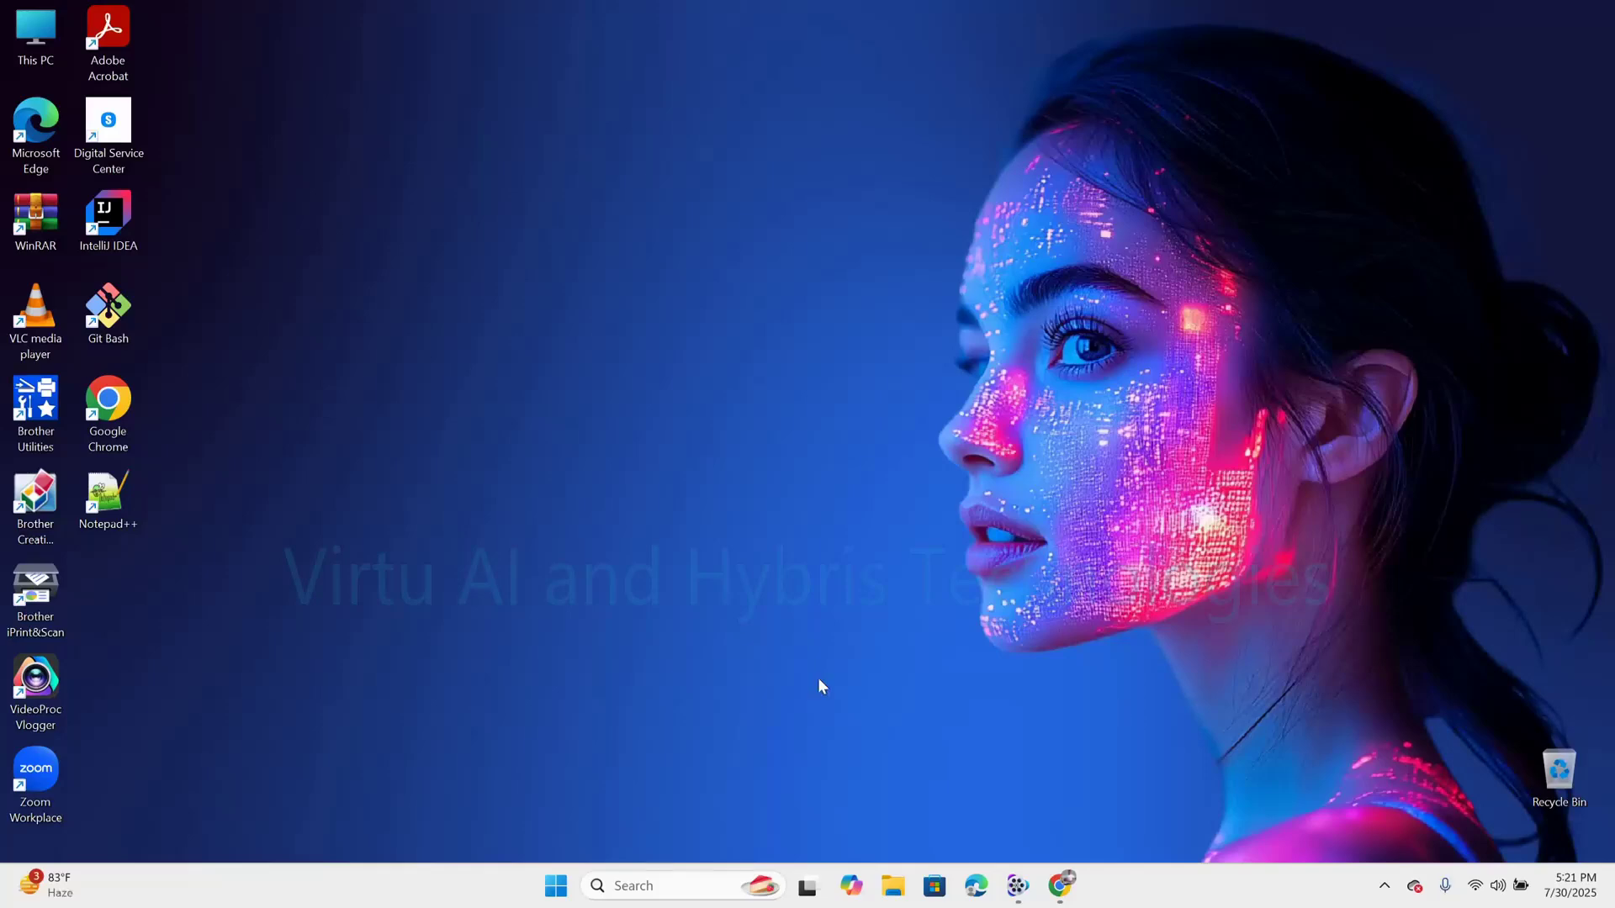
- Try to delete the MySQL93 service with "sc delete MySQL93" in a Command Prompt run as administrator
click(688, 883)
text(cm)
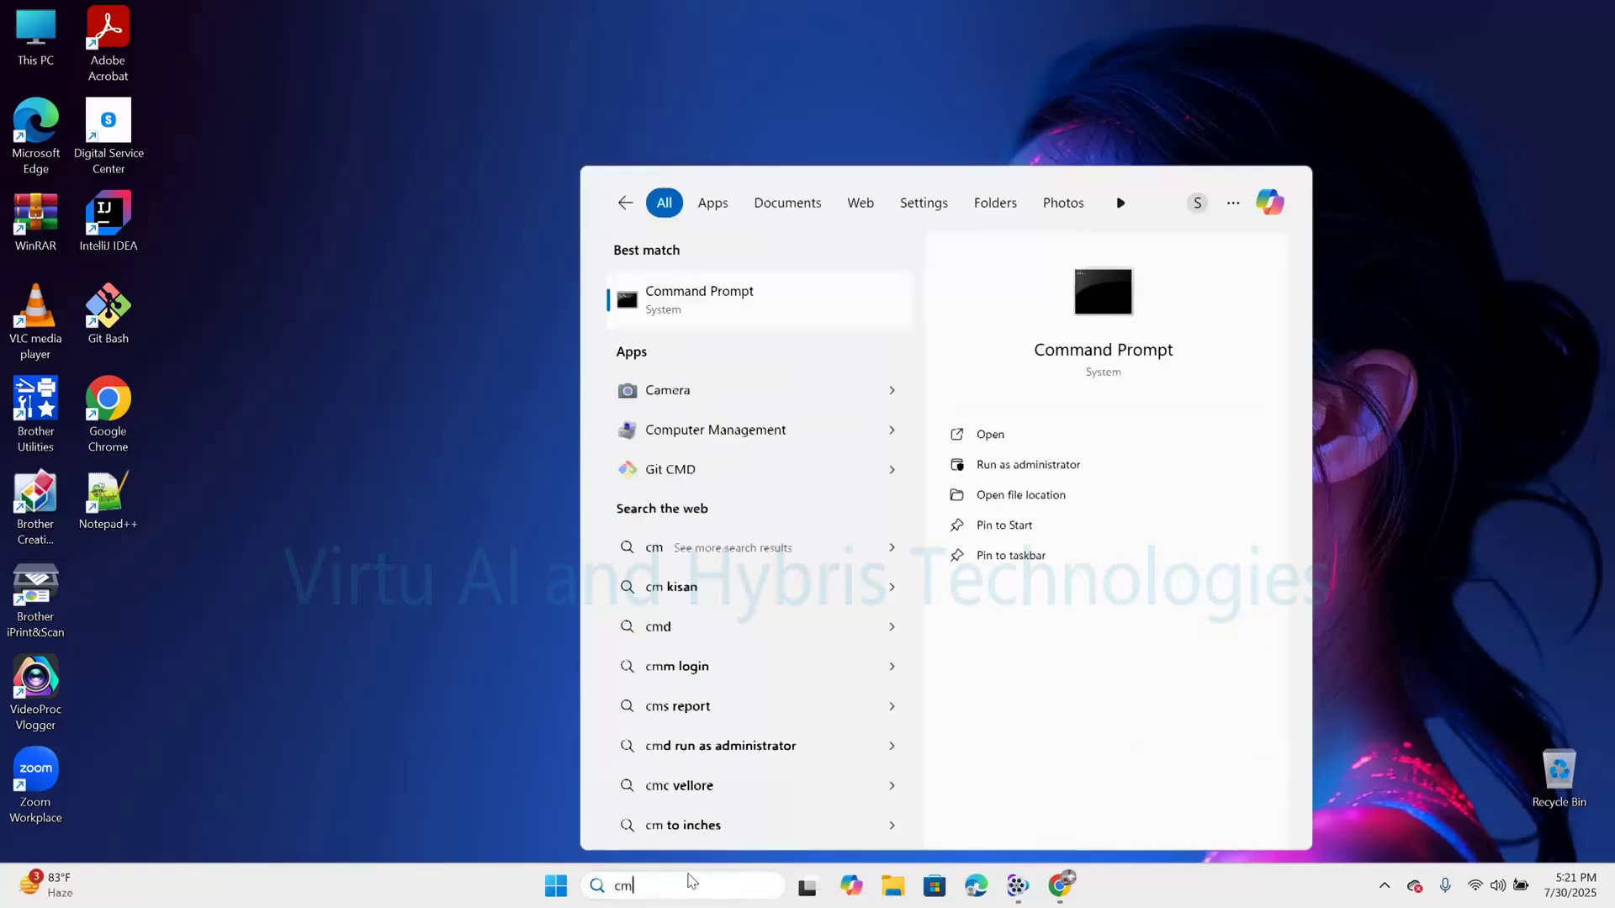
text(d)
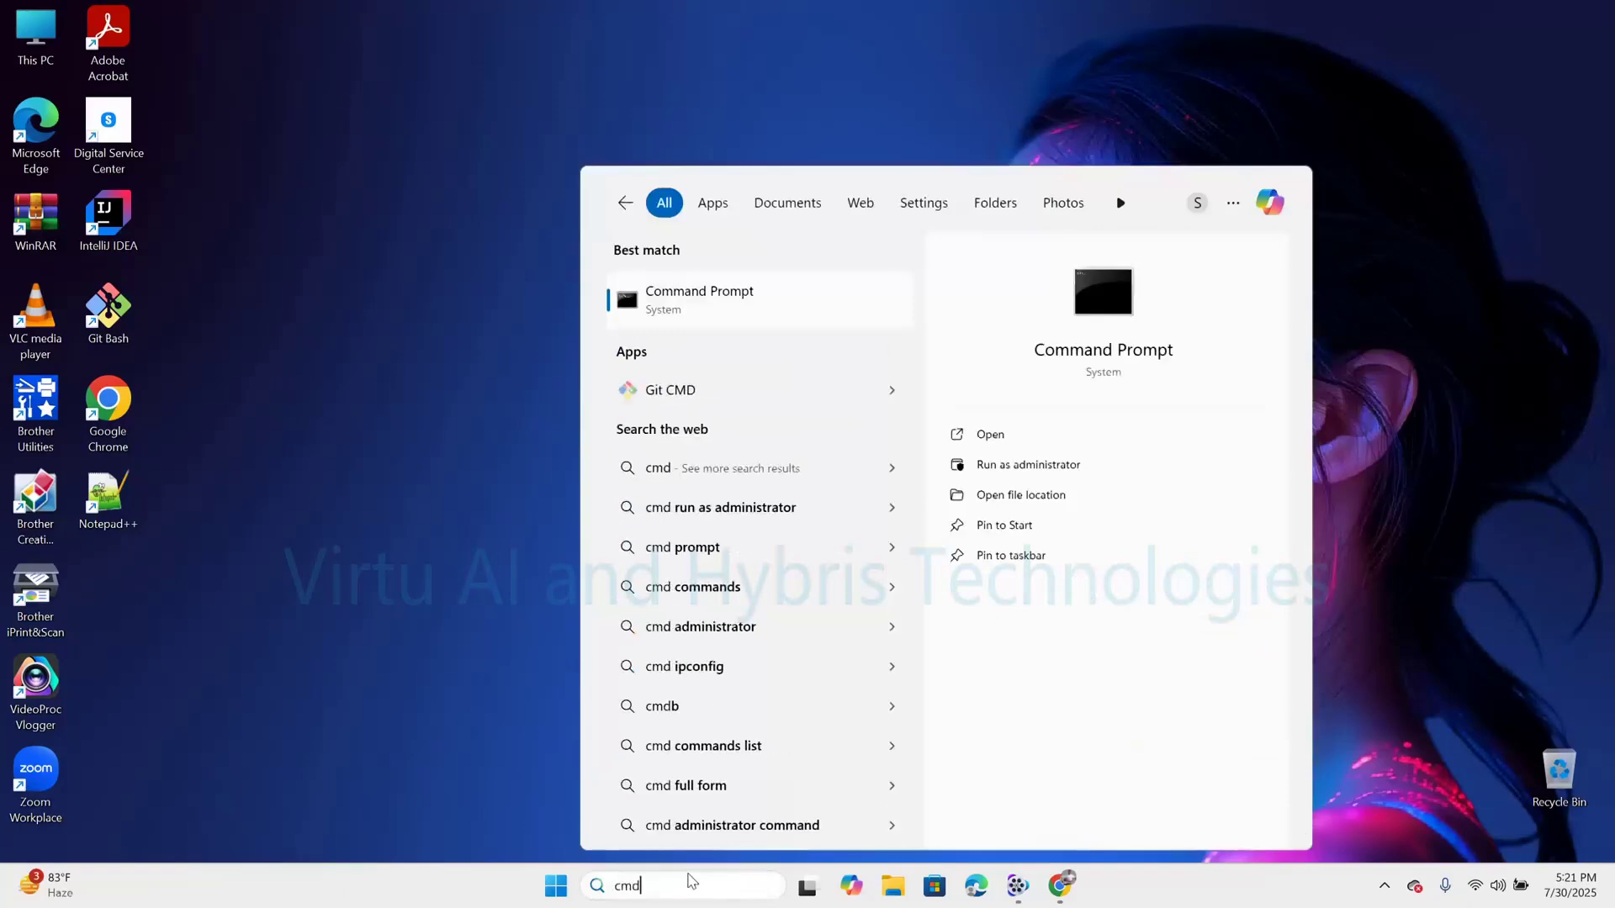
right_click(753, 310)
click(810, 324)
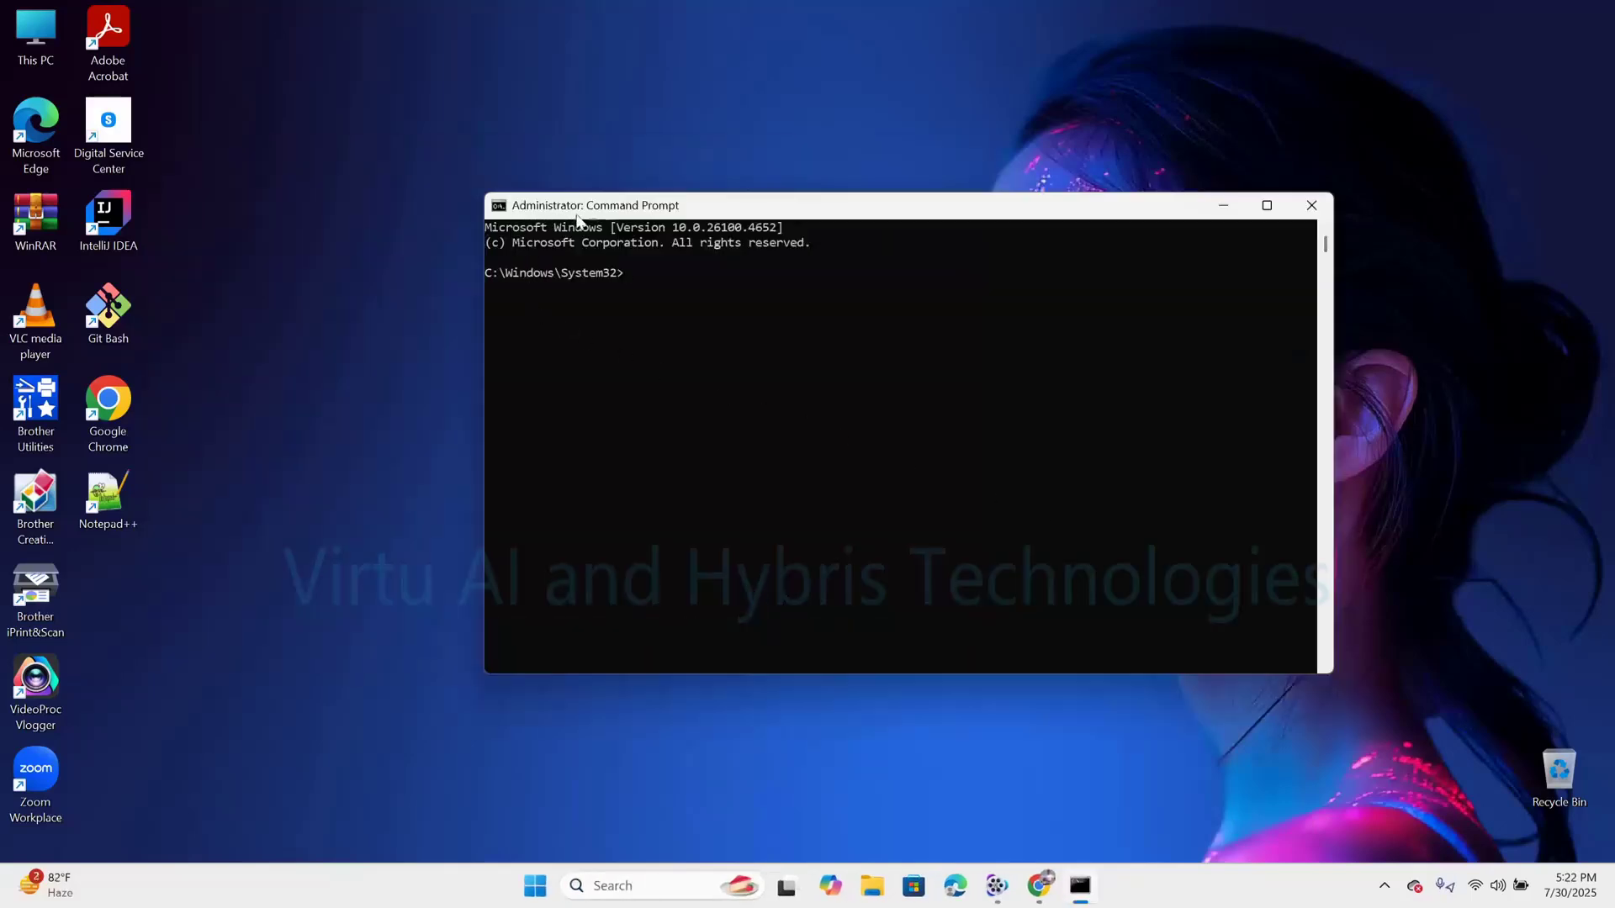
click(694, 291)
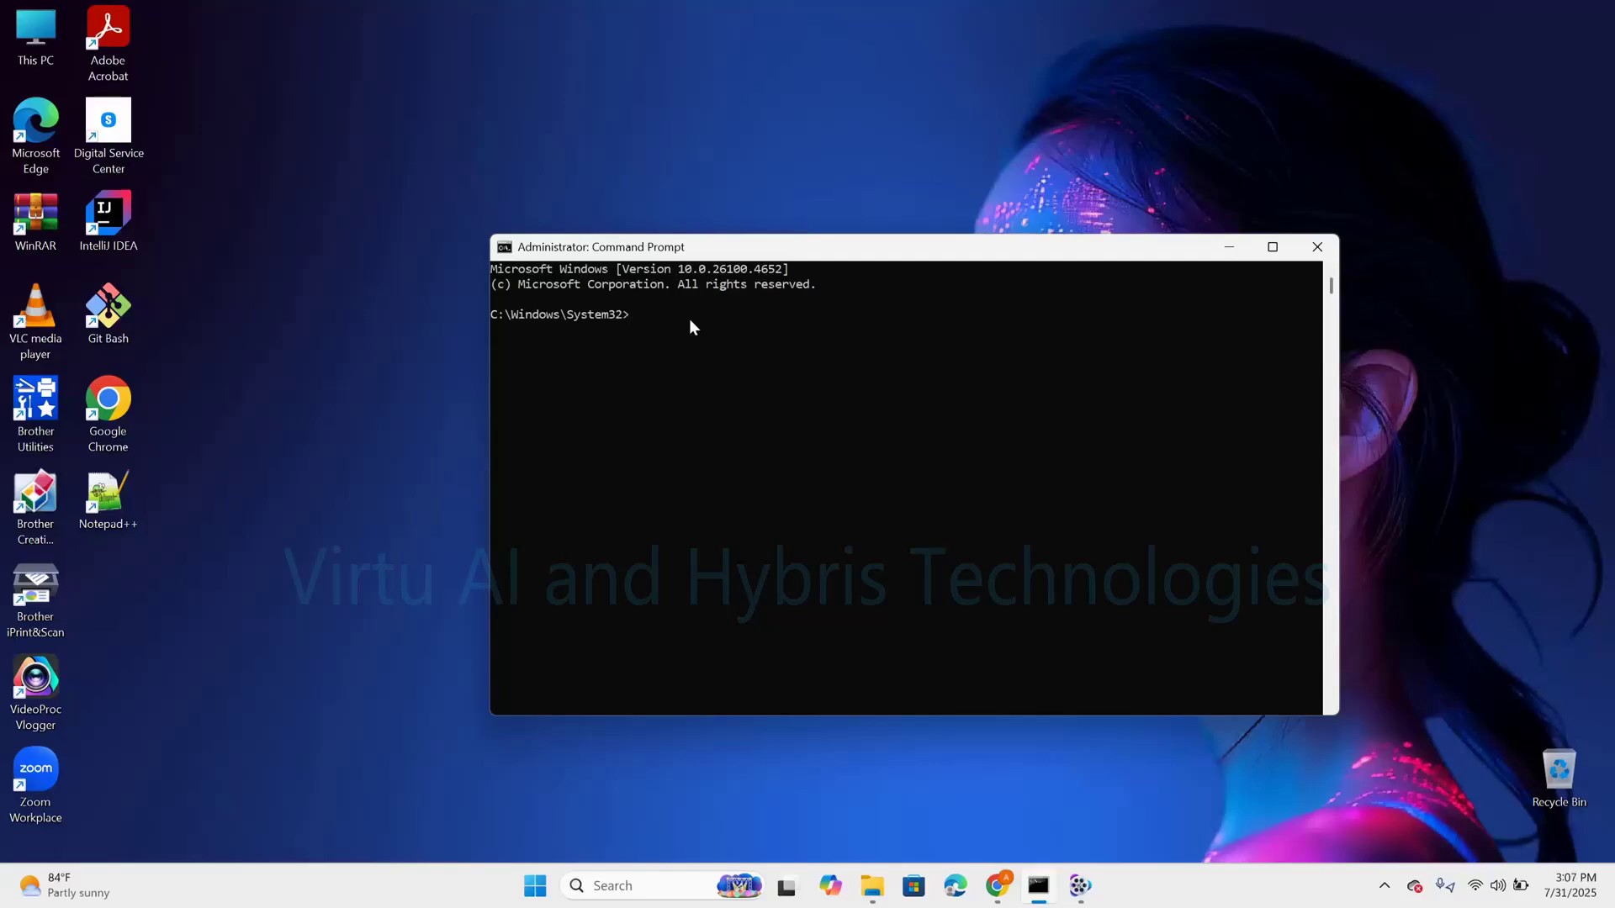
text(sc delete MySQL93)
key(Return)
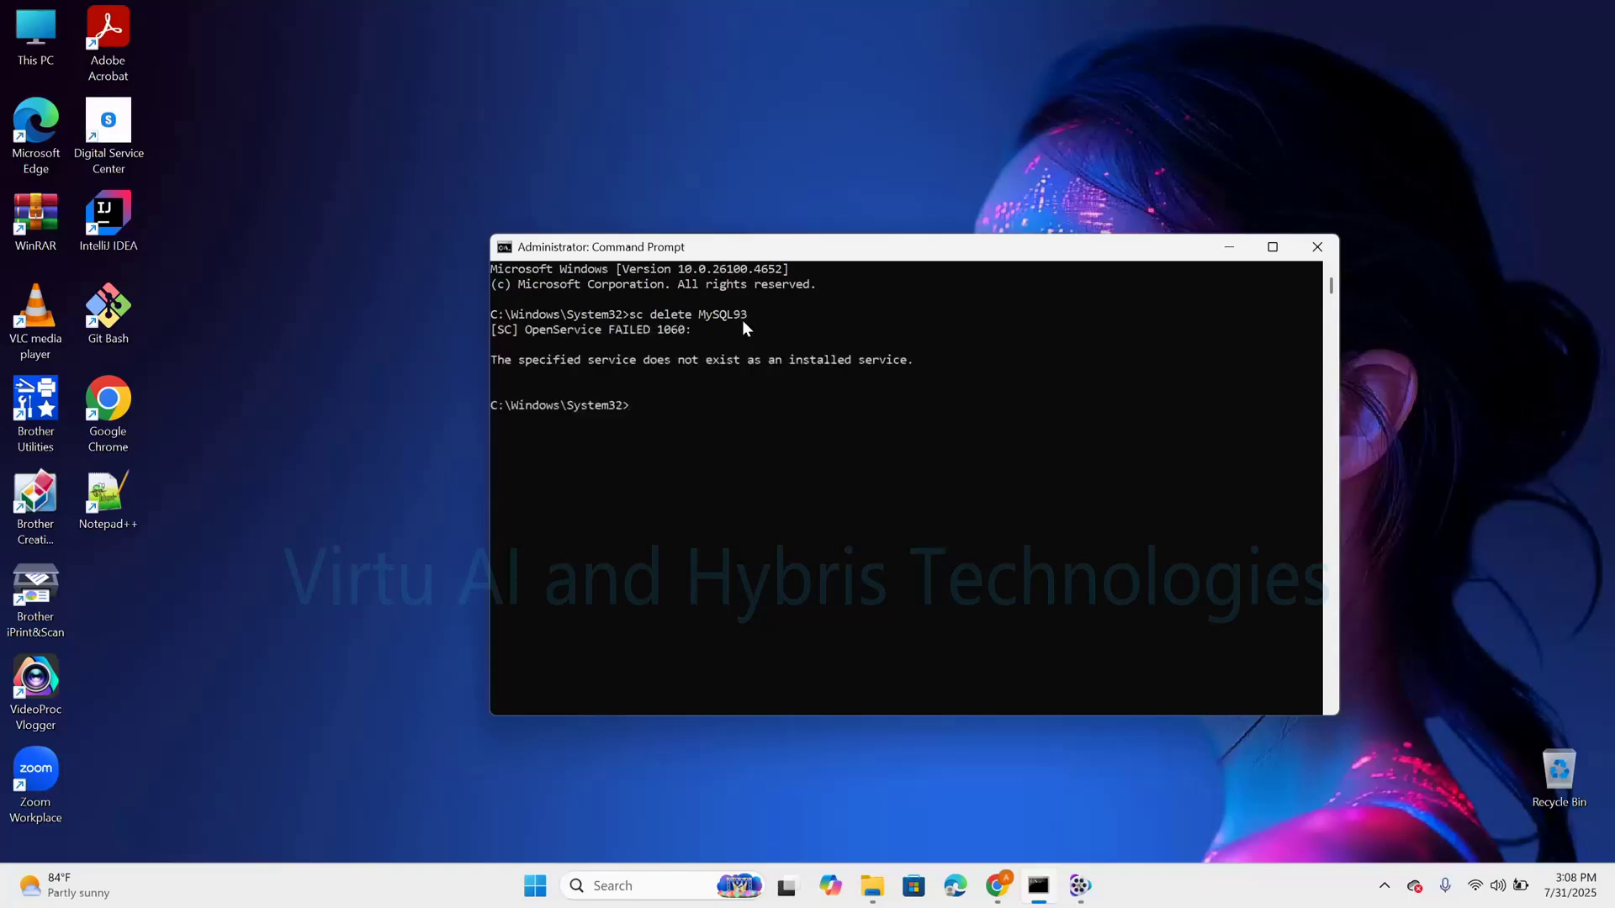
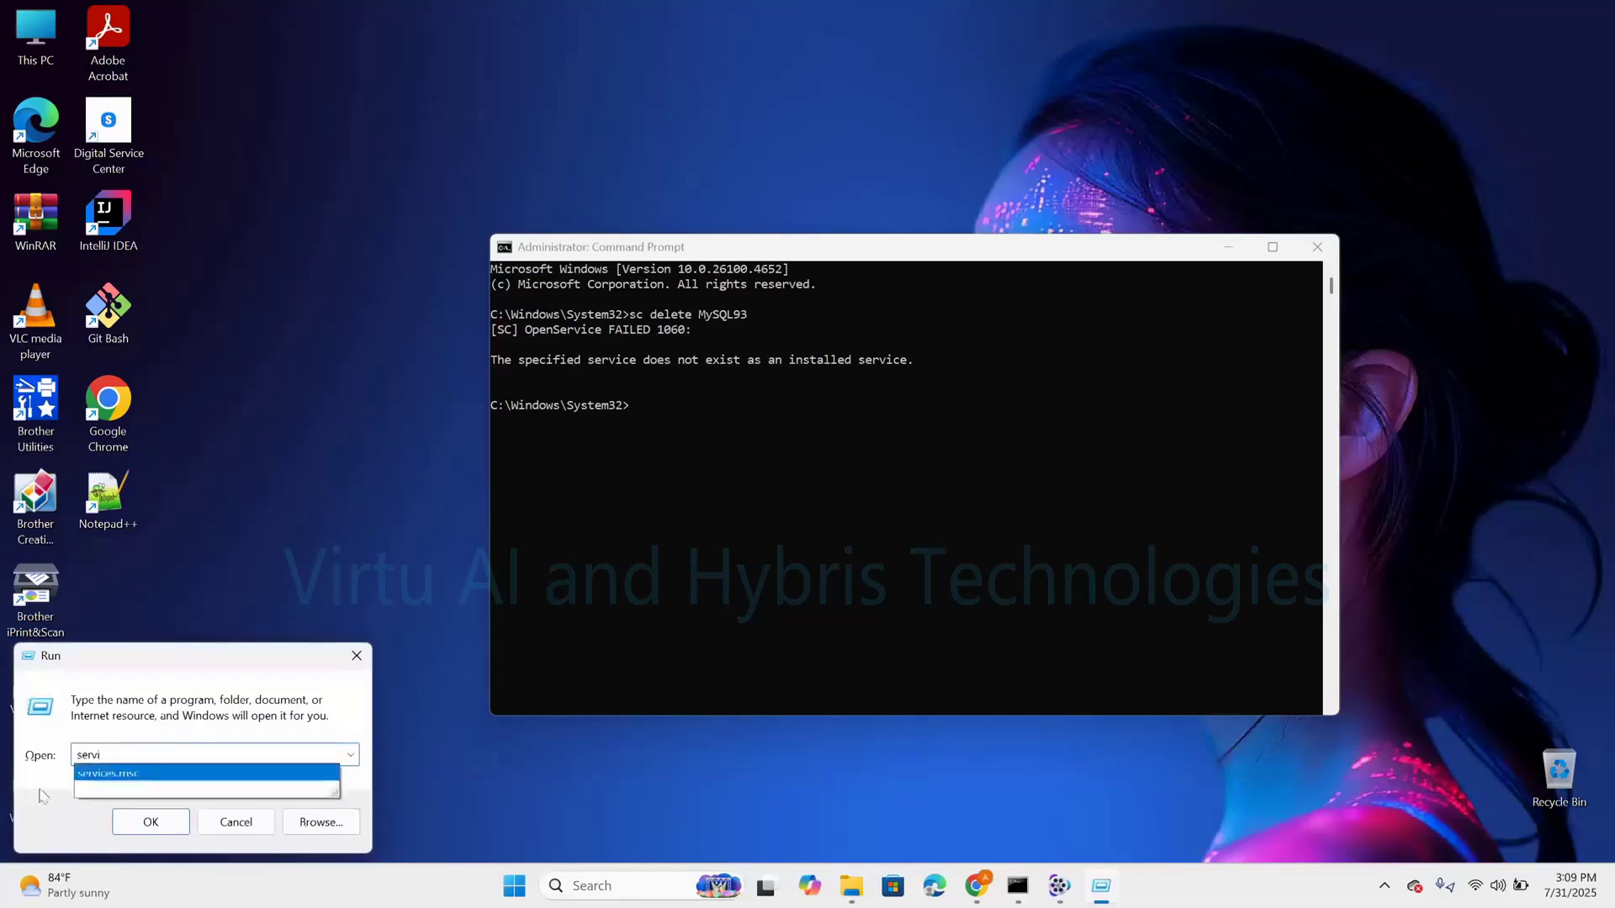
- Open services.msc and look through the services list for any MySQL entry
click(132, 780)
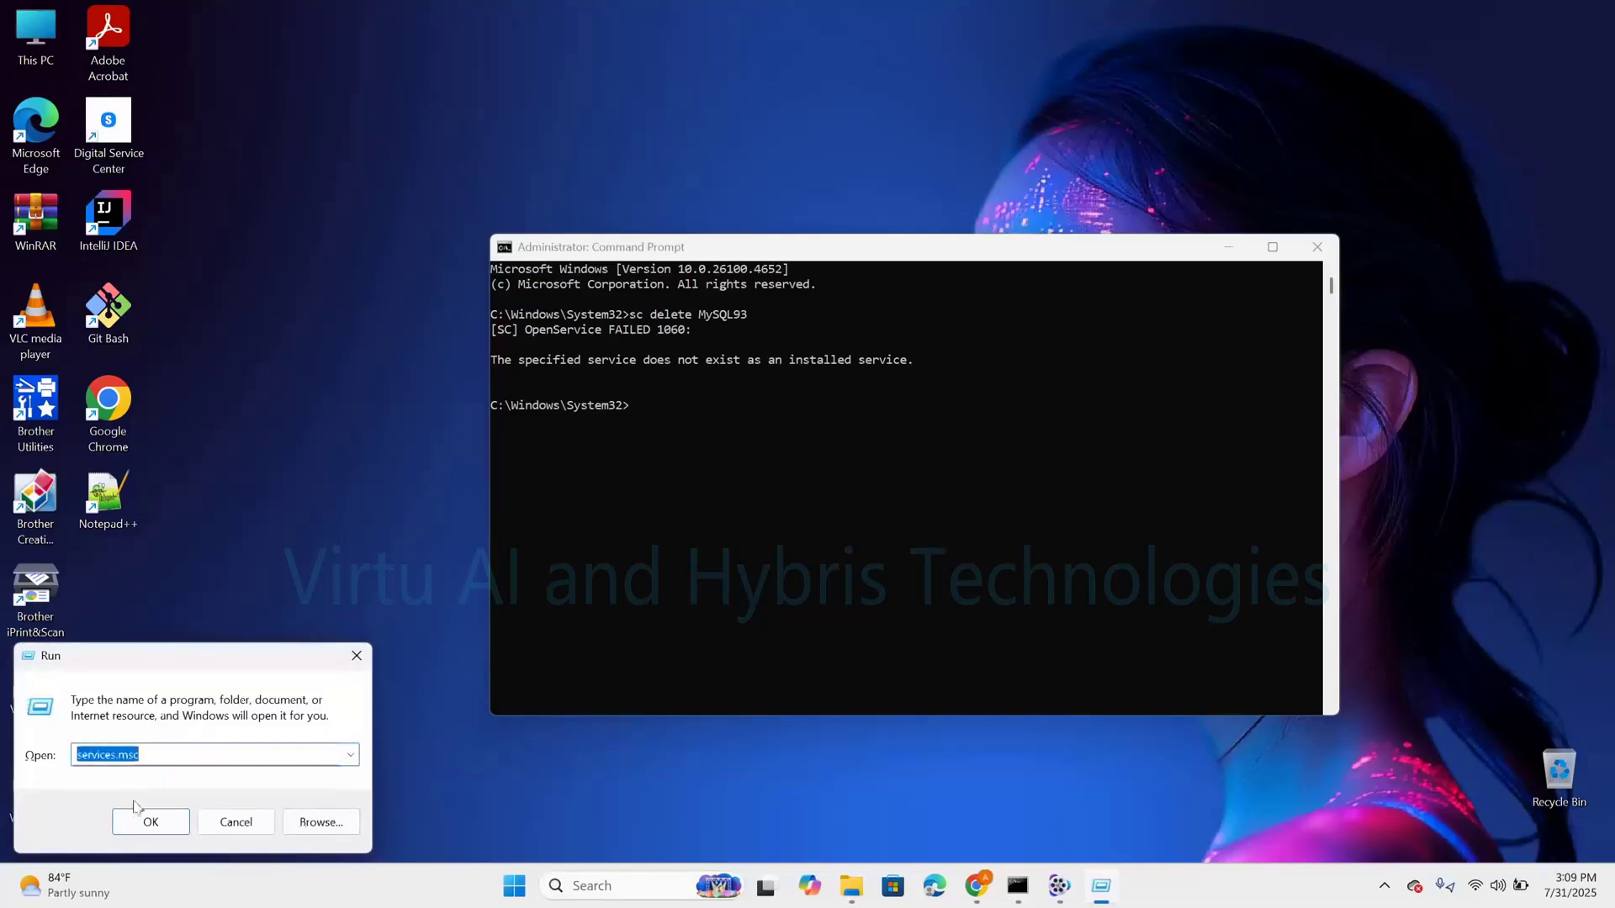
click(142, 822)
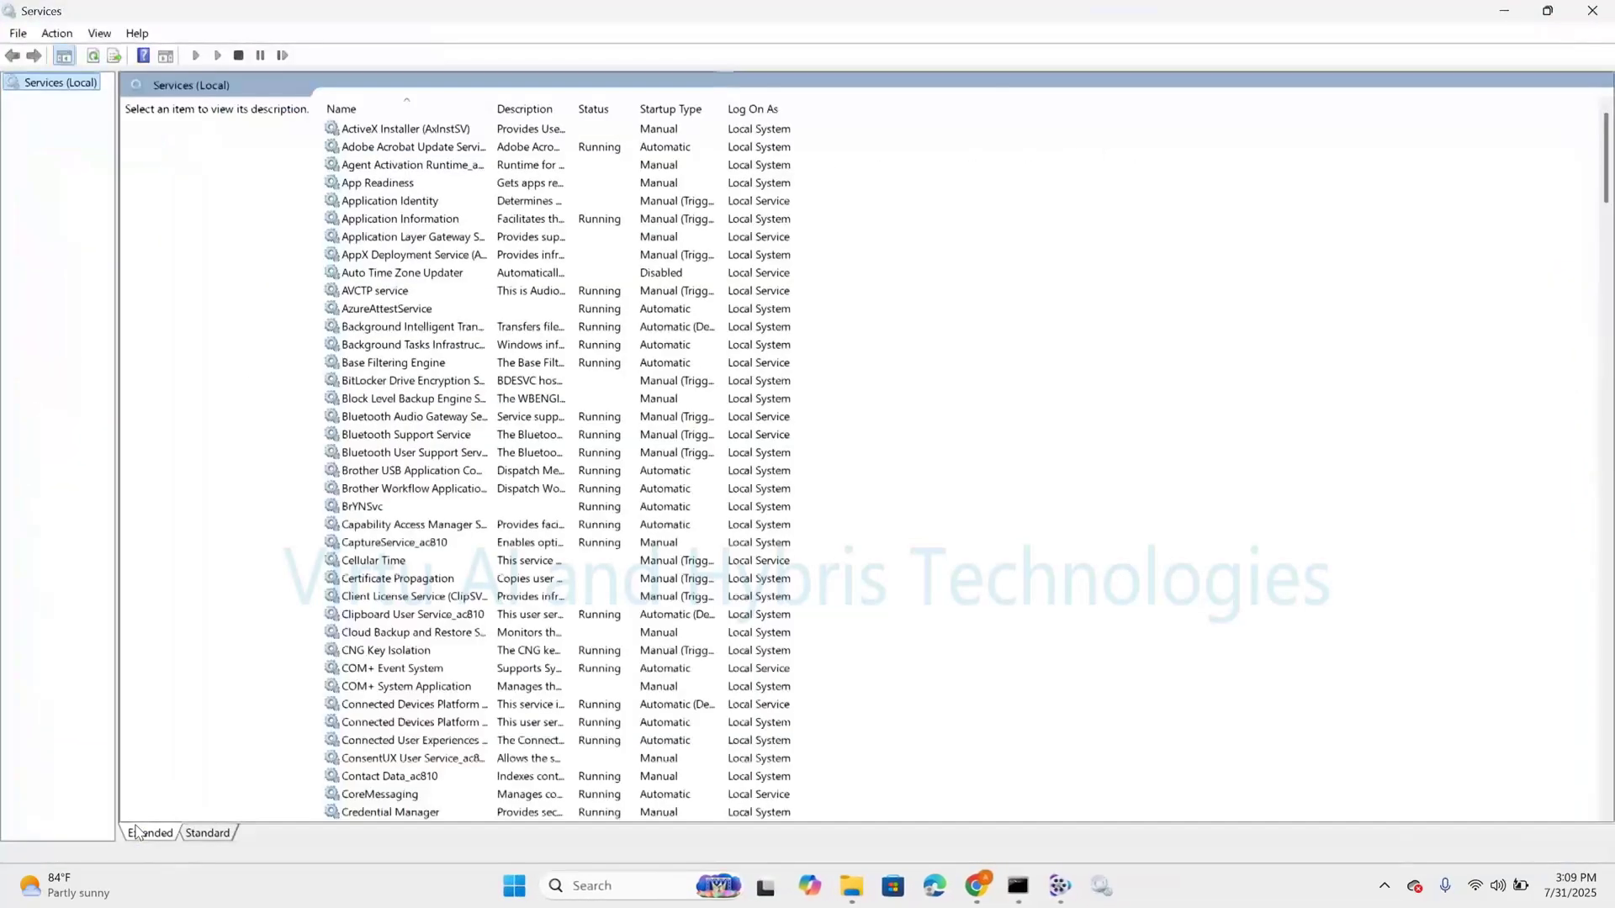
drag(1609, 195, 1590, 462)
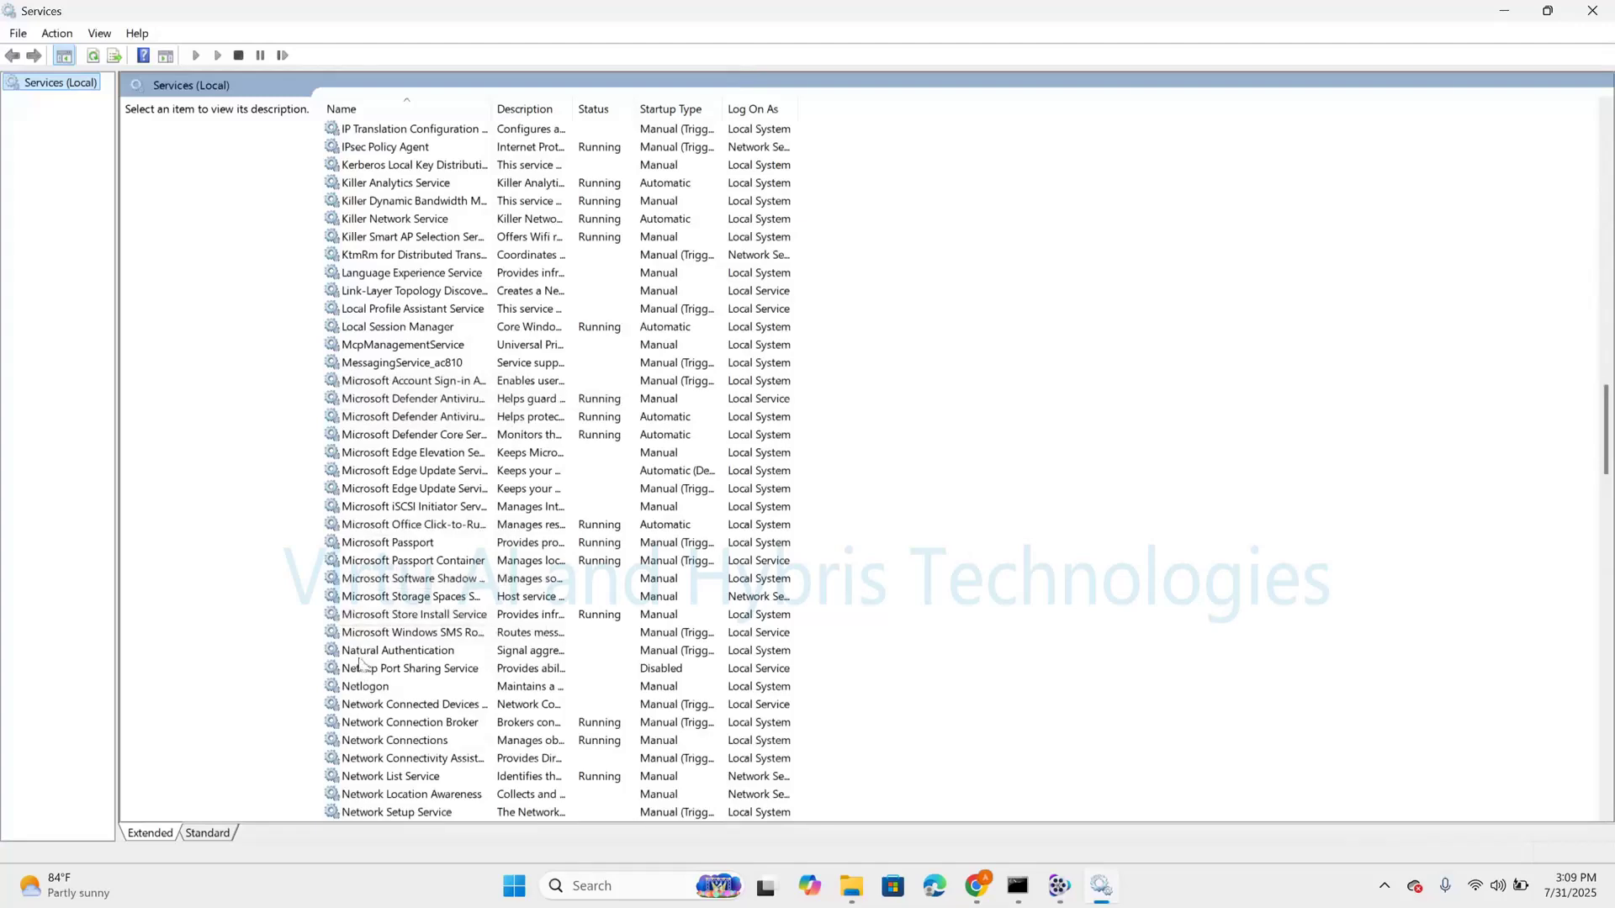
scroll(359, 658, down, 2)
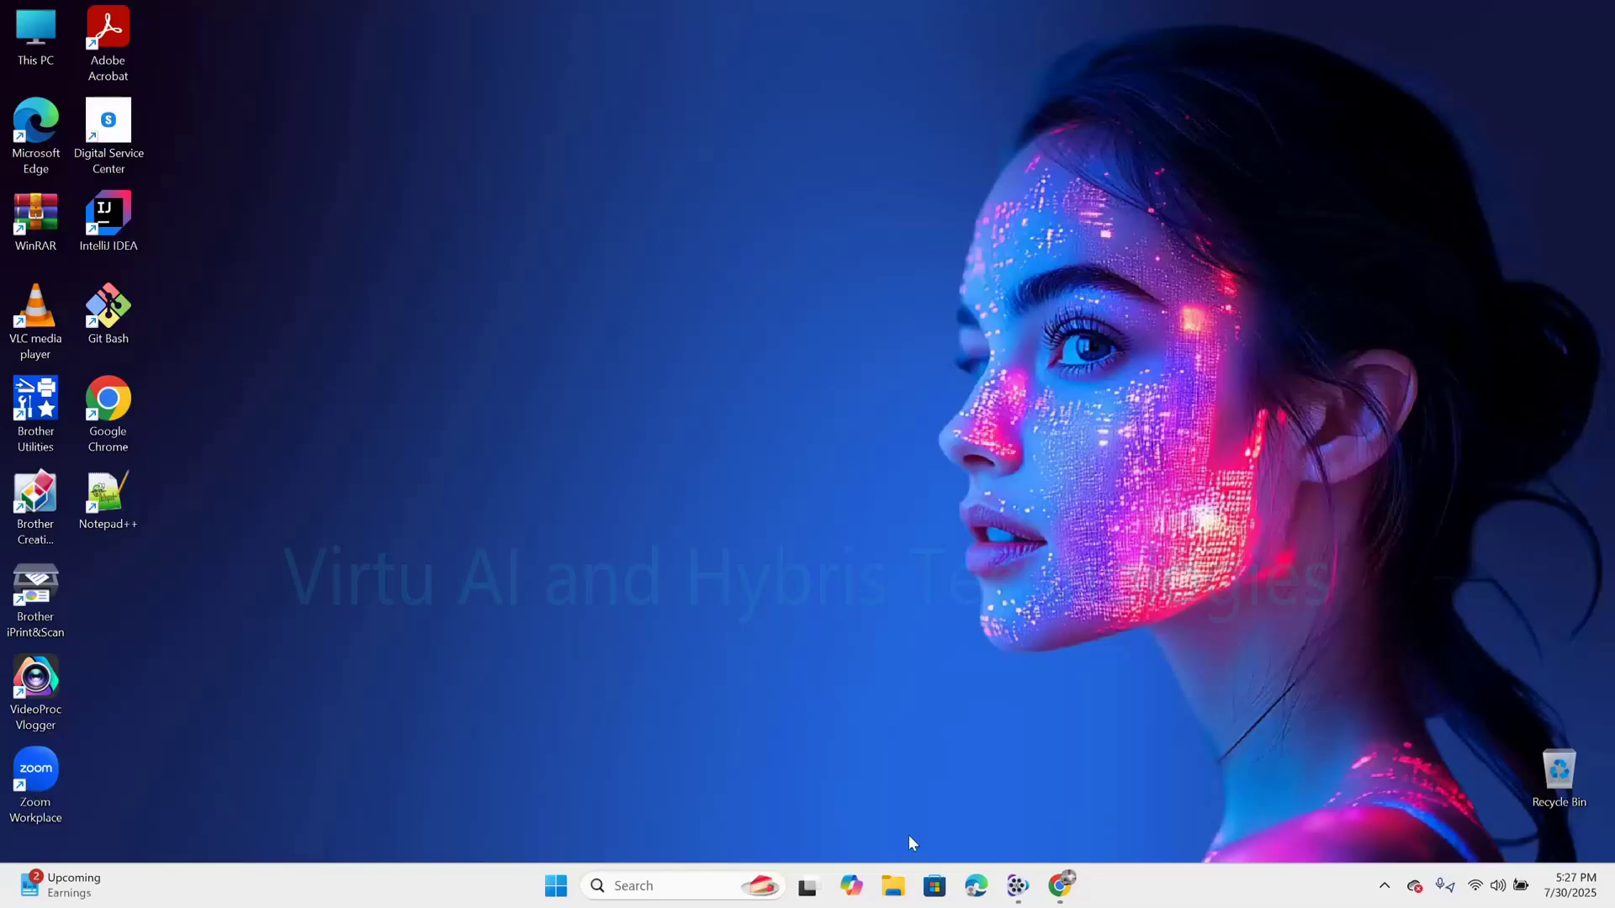
- Open the Registry Editor with regedit and look through HKEY_LOCAL_MACHINE\SOFTWARE for leftover MySQL keys
key(super+r)
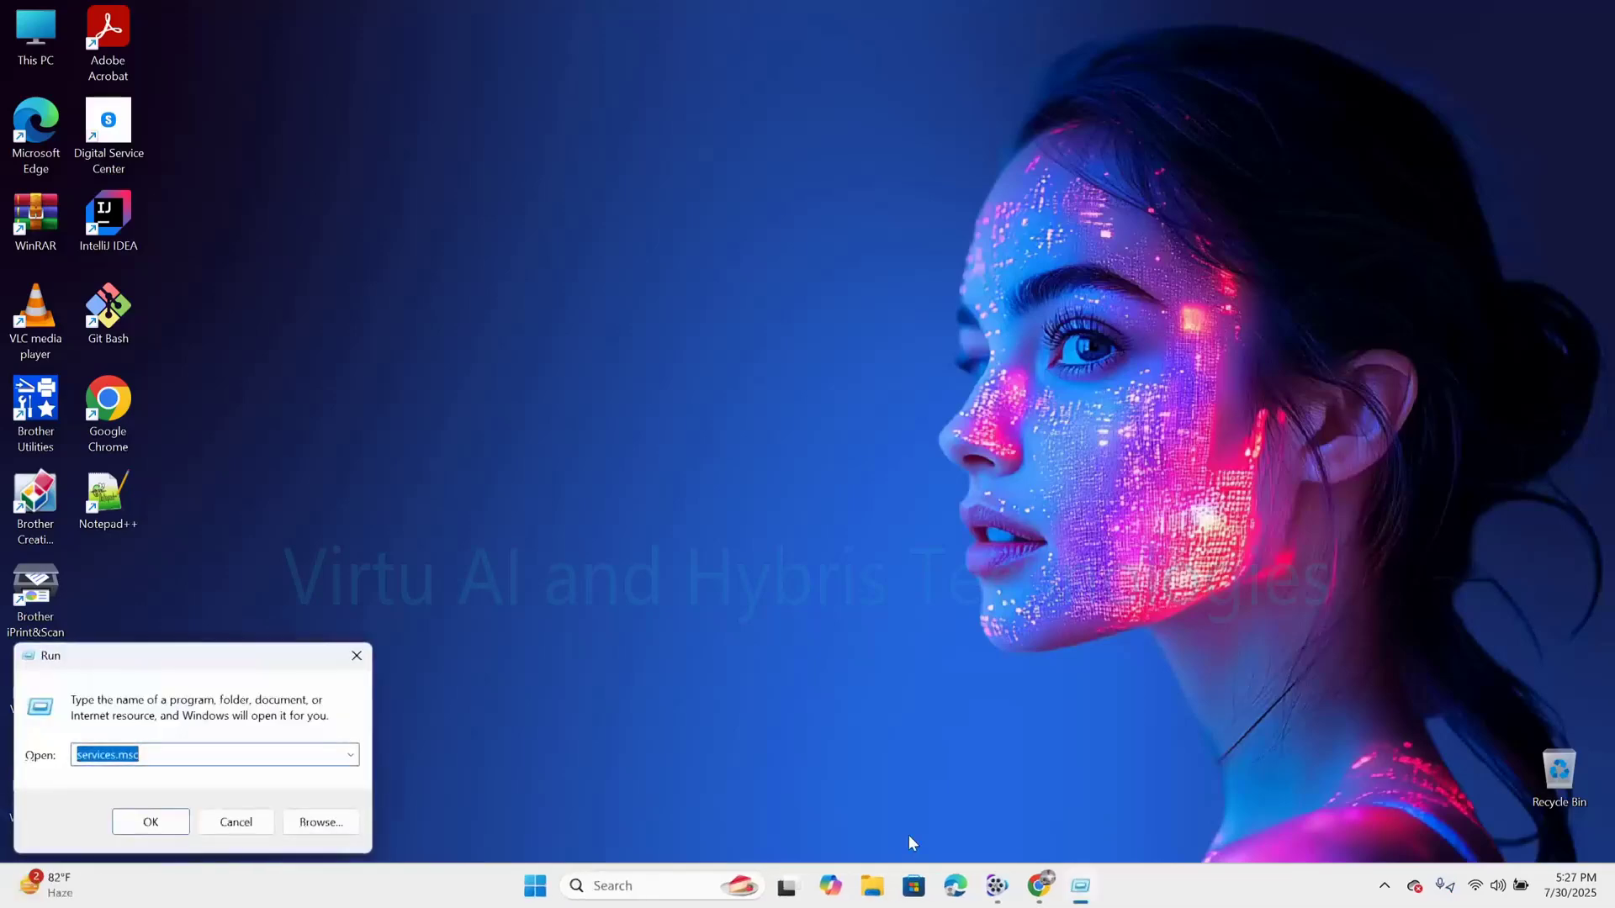
text(regedit)
key(Return)
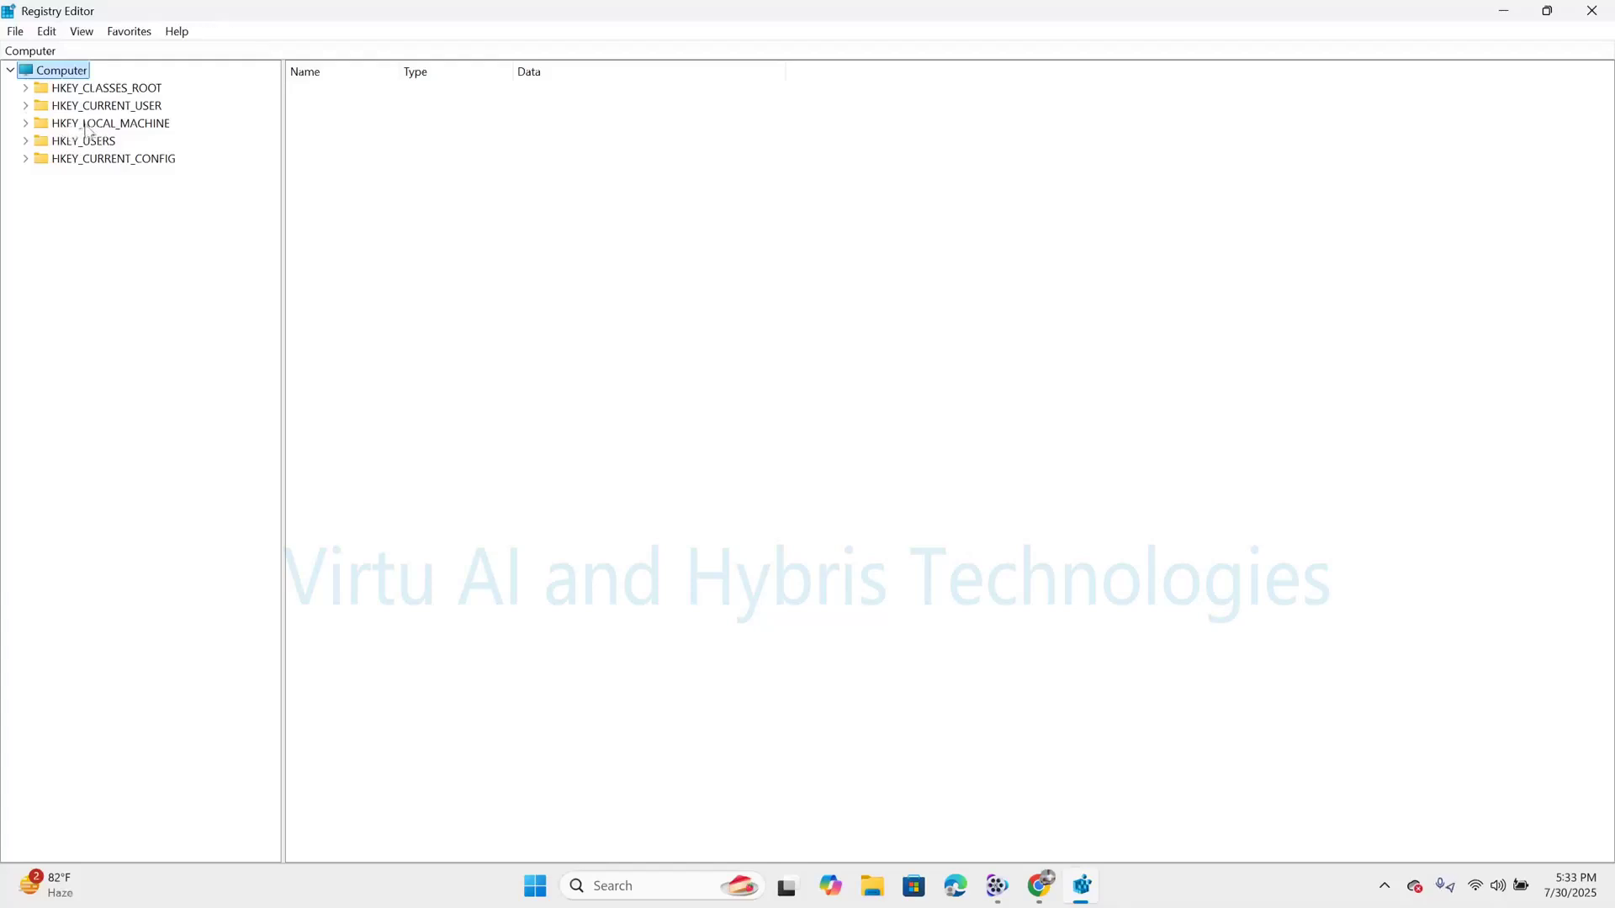
click(26, 123)
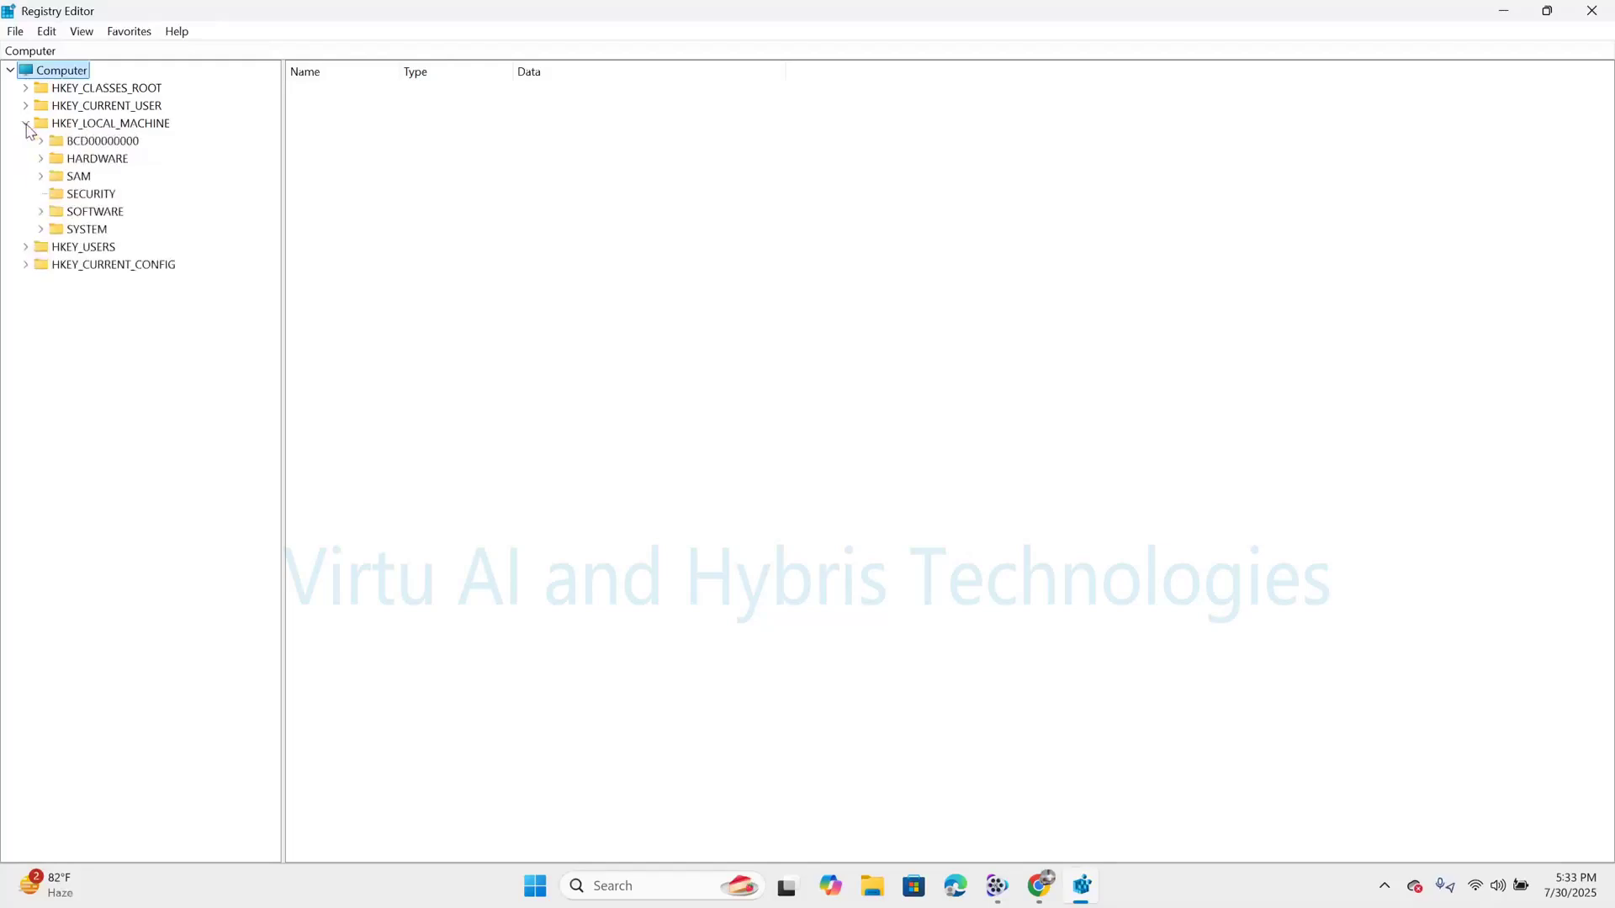
click(42, 212)
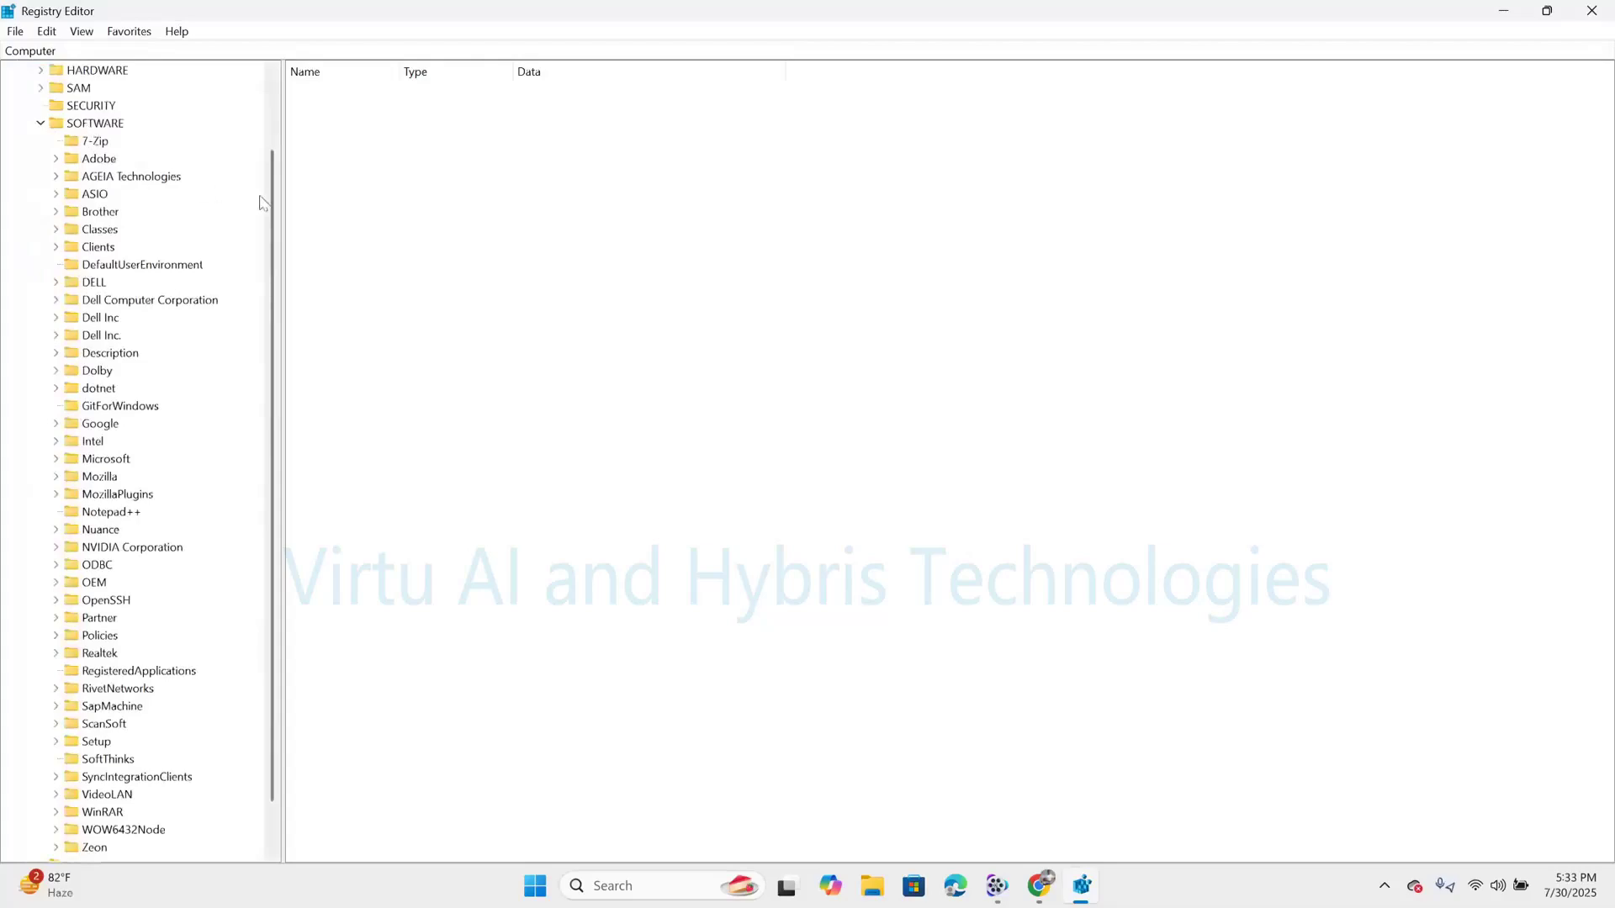
scroll(274, 211, down, 1)
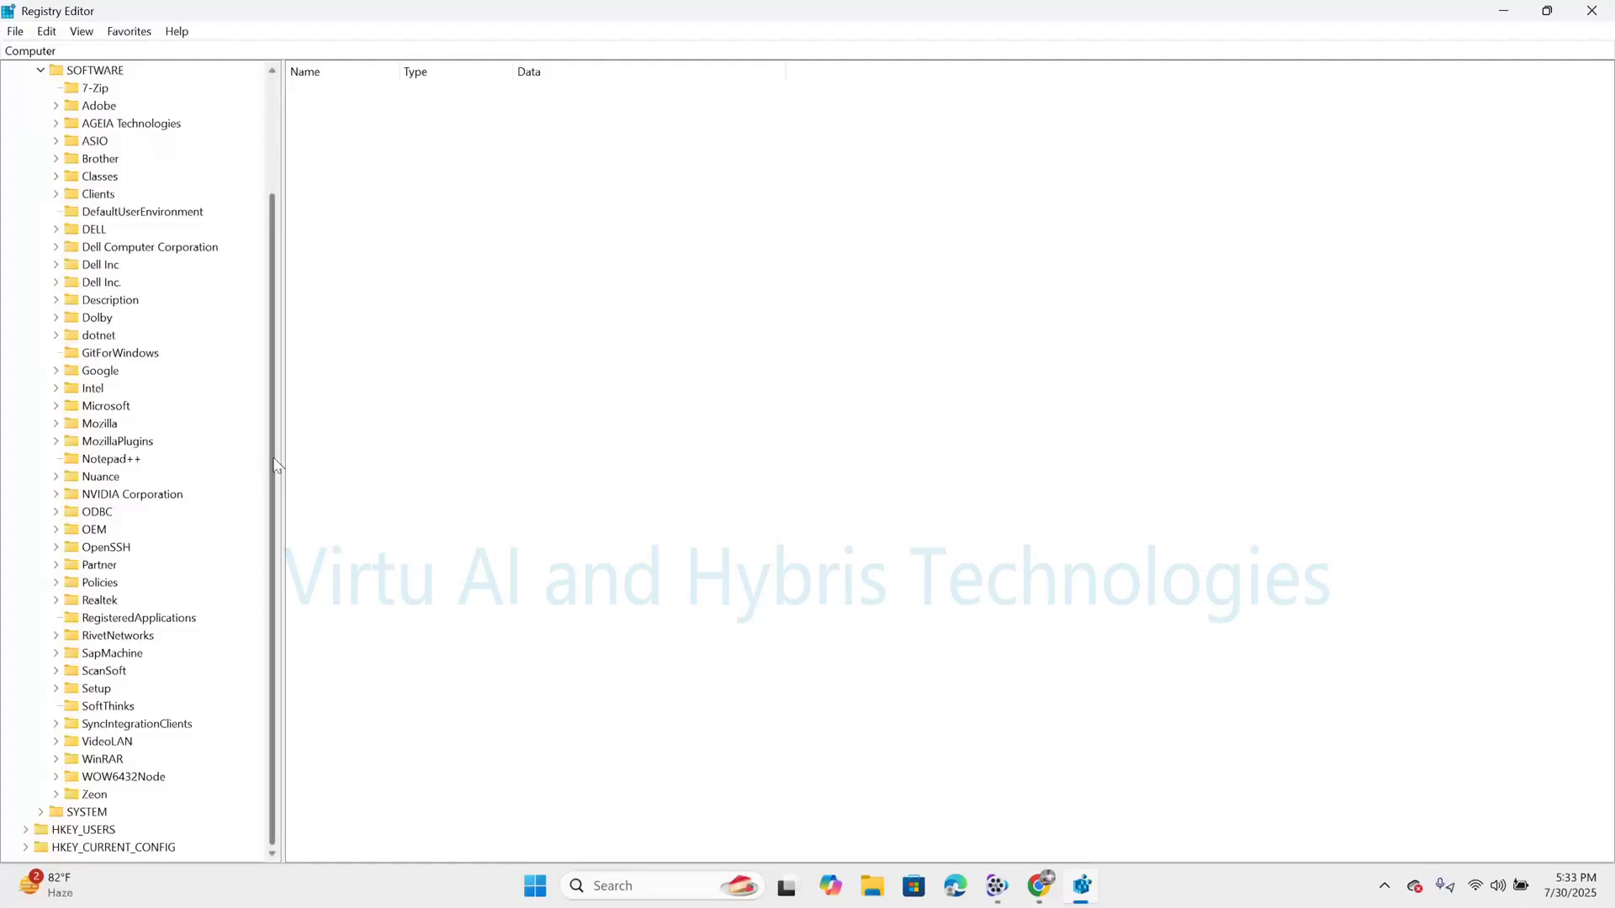
- Look through HKEY_LOCAL_MACHINE\SYSTEM\CurrentControlSet\Services for leftover MySQL keys, inspecting the MSSQLSERVER and mssmbios entries
scroll(276, 465, up, 3)
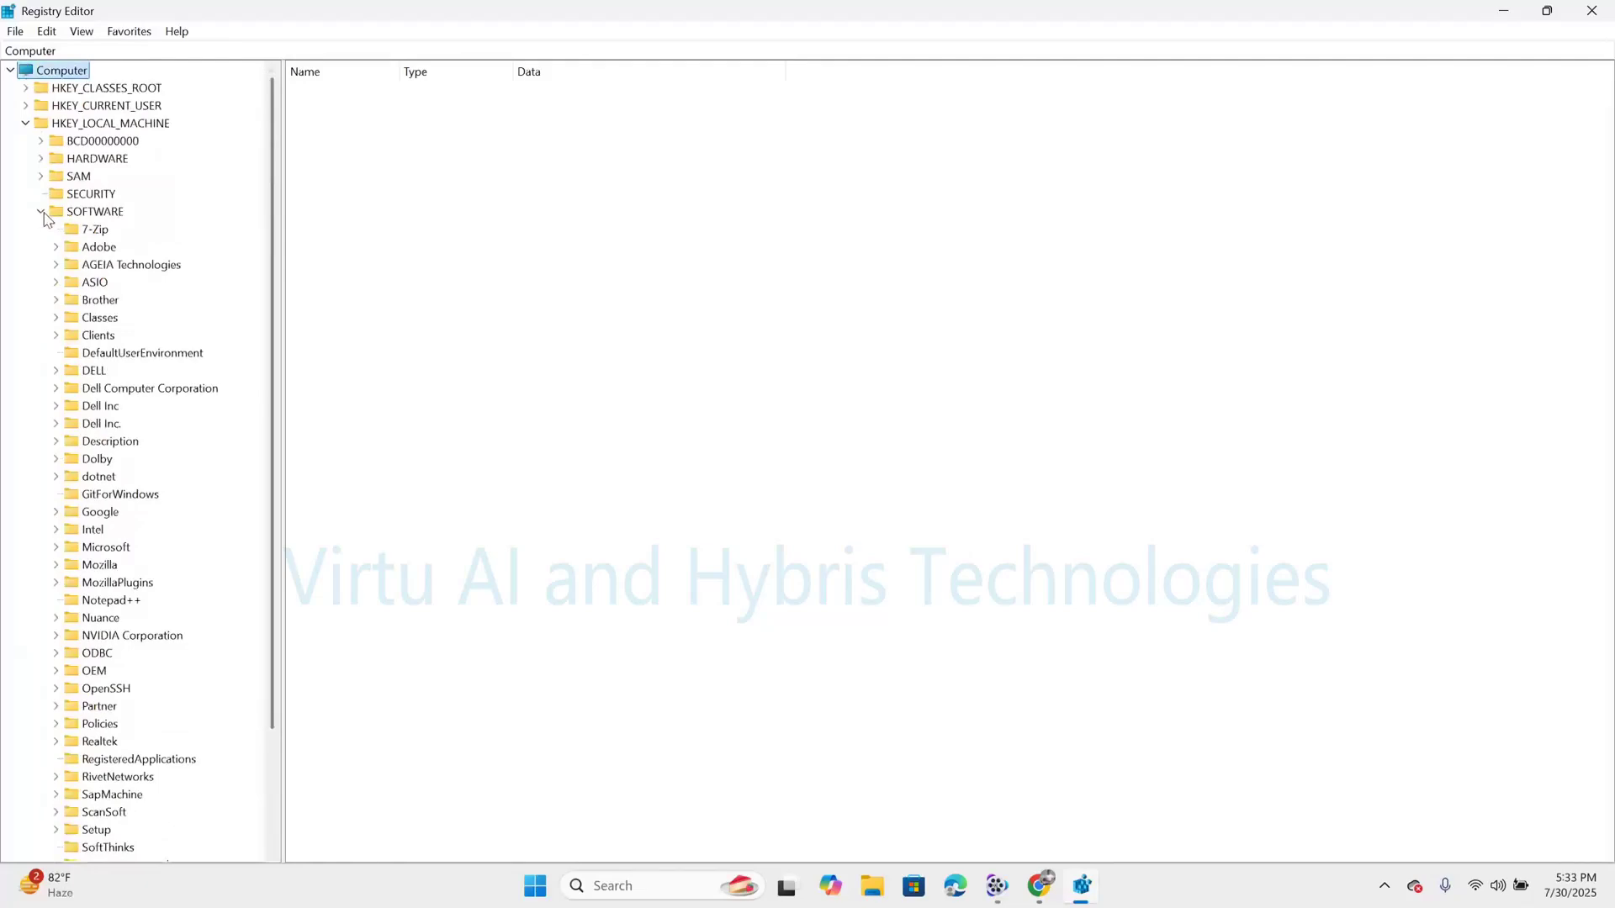
click(41, 212)
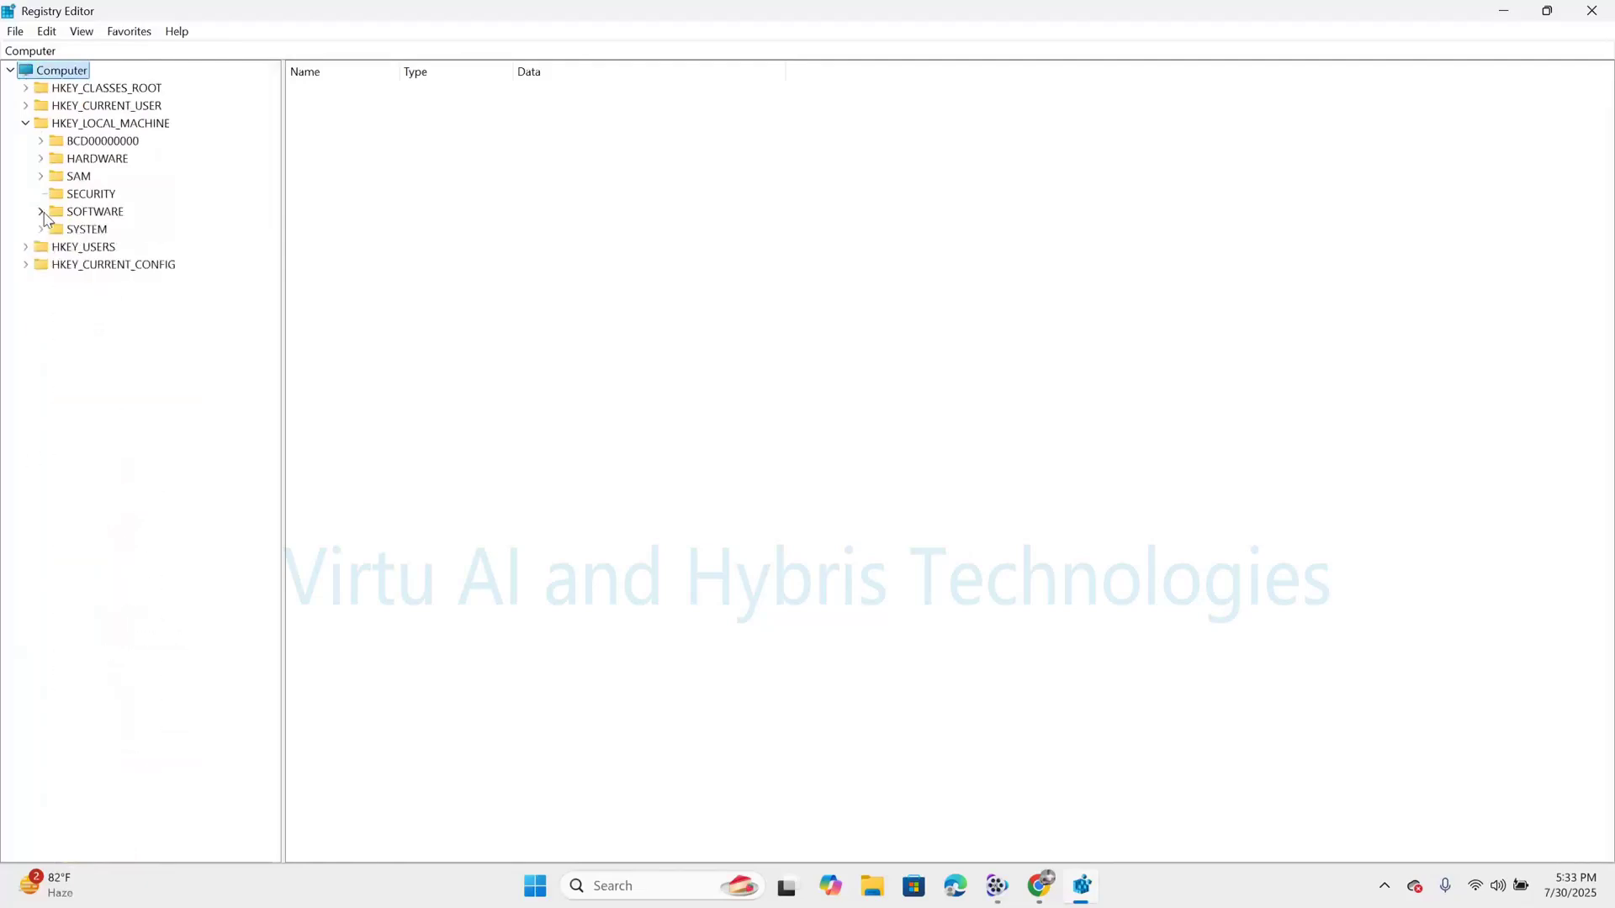
click(40, 228)
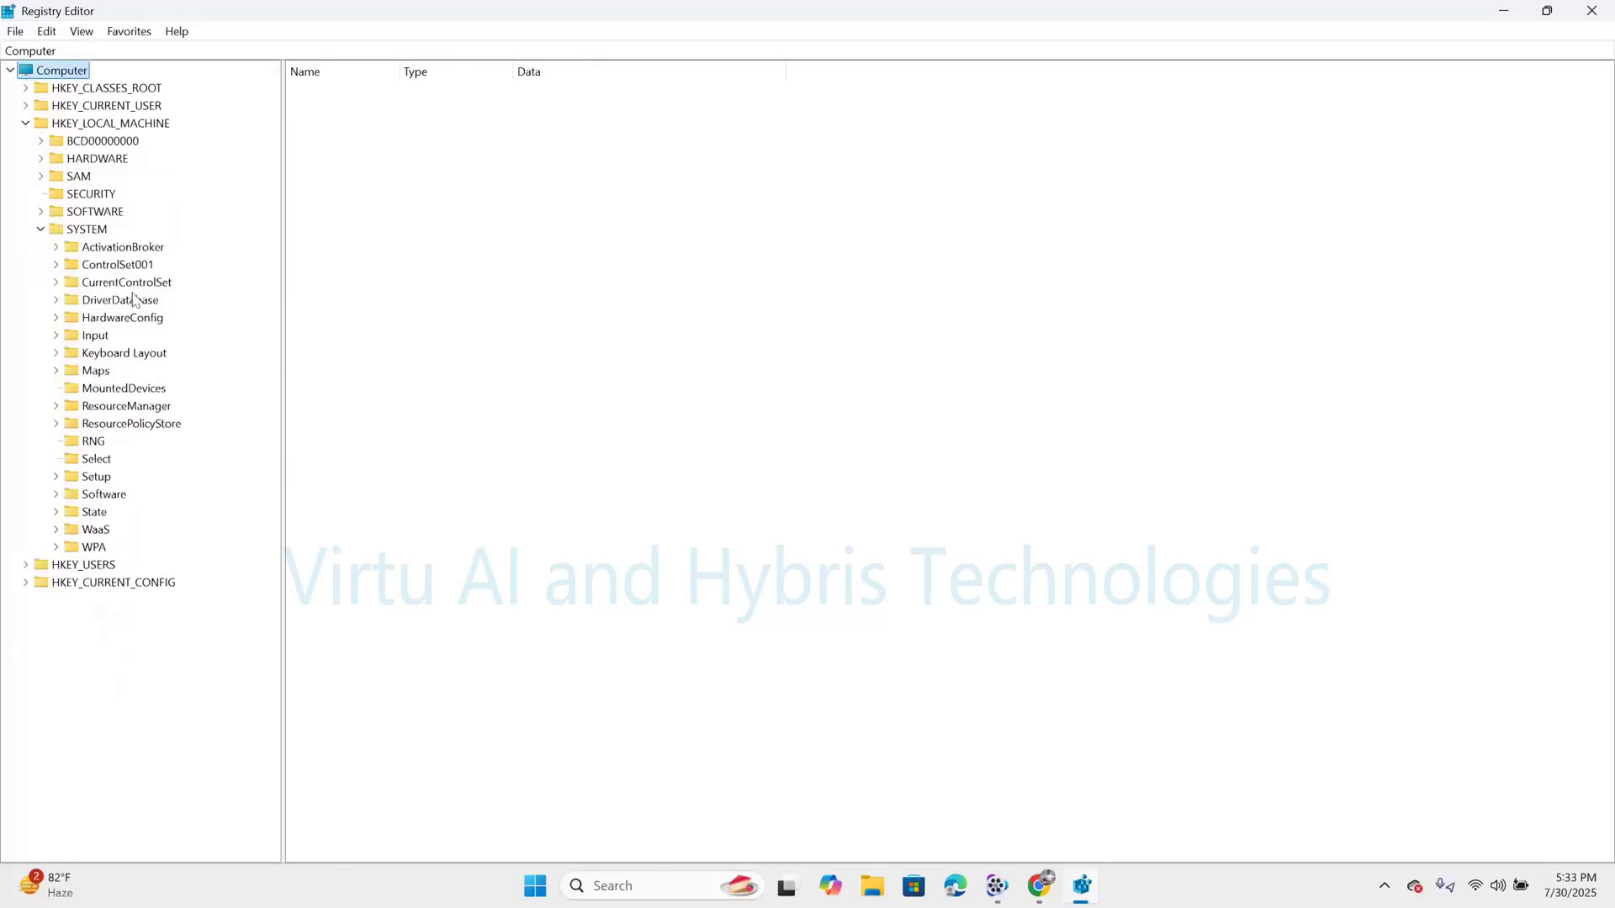
click(56, 282)
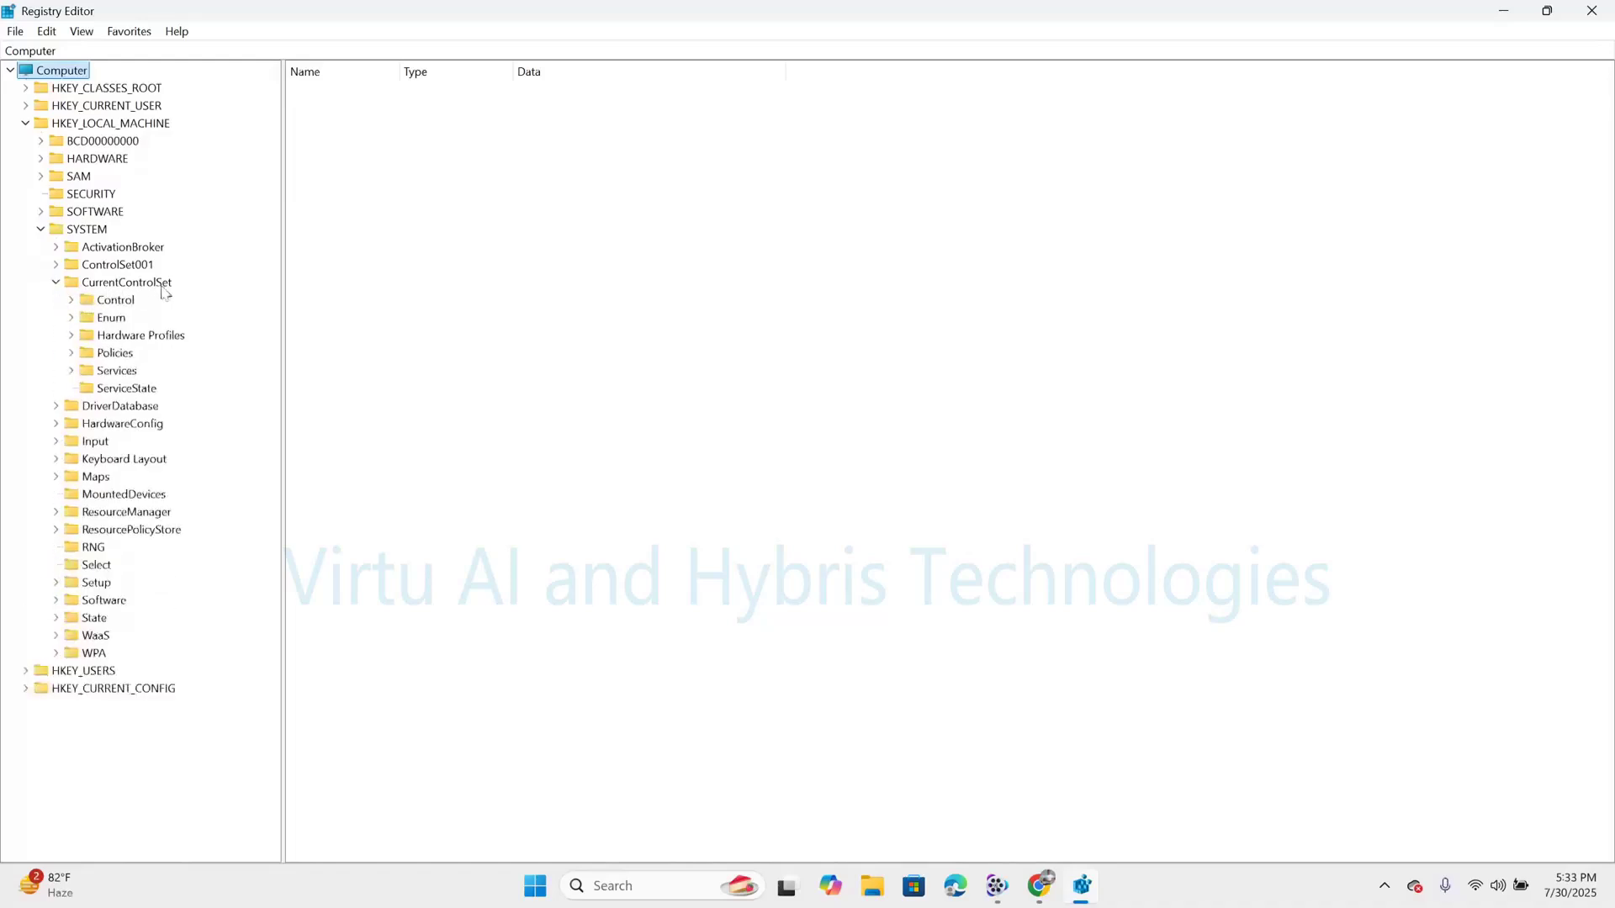
click(72, 371)
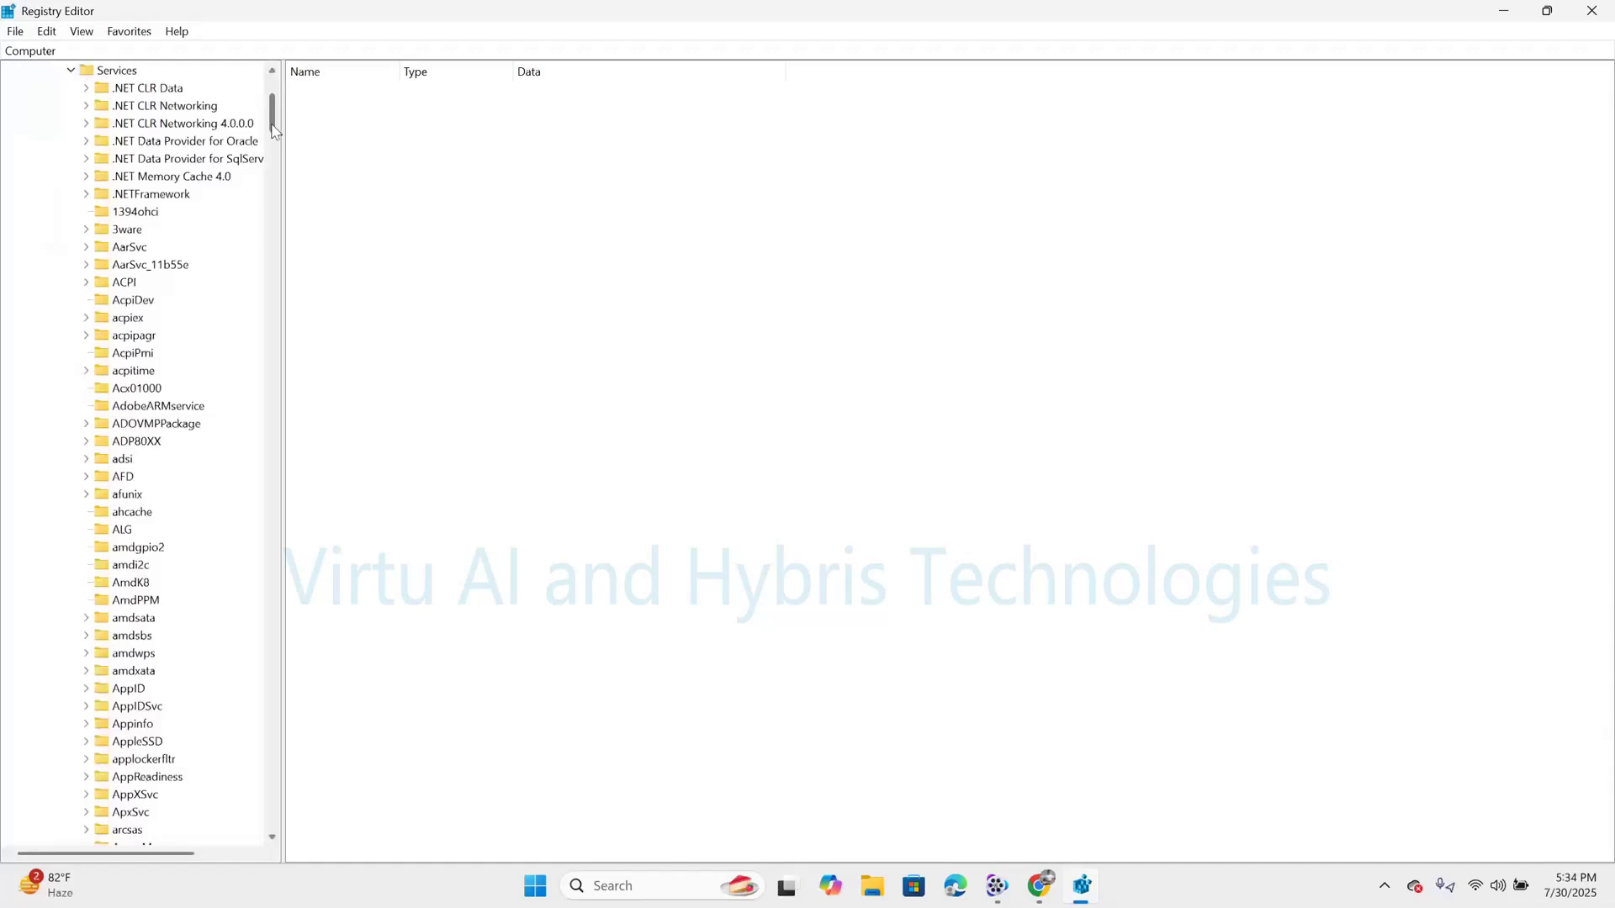
drag(273, 131, 252, 446)
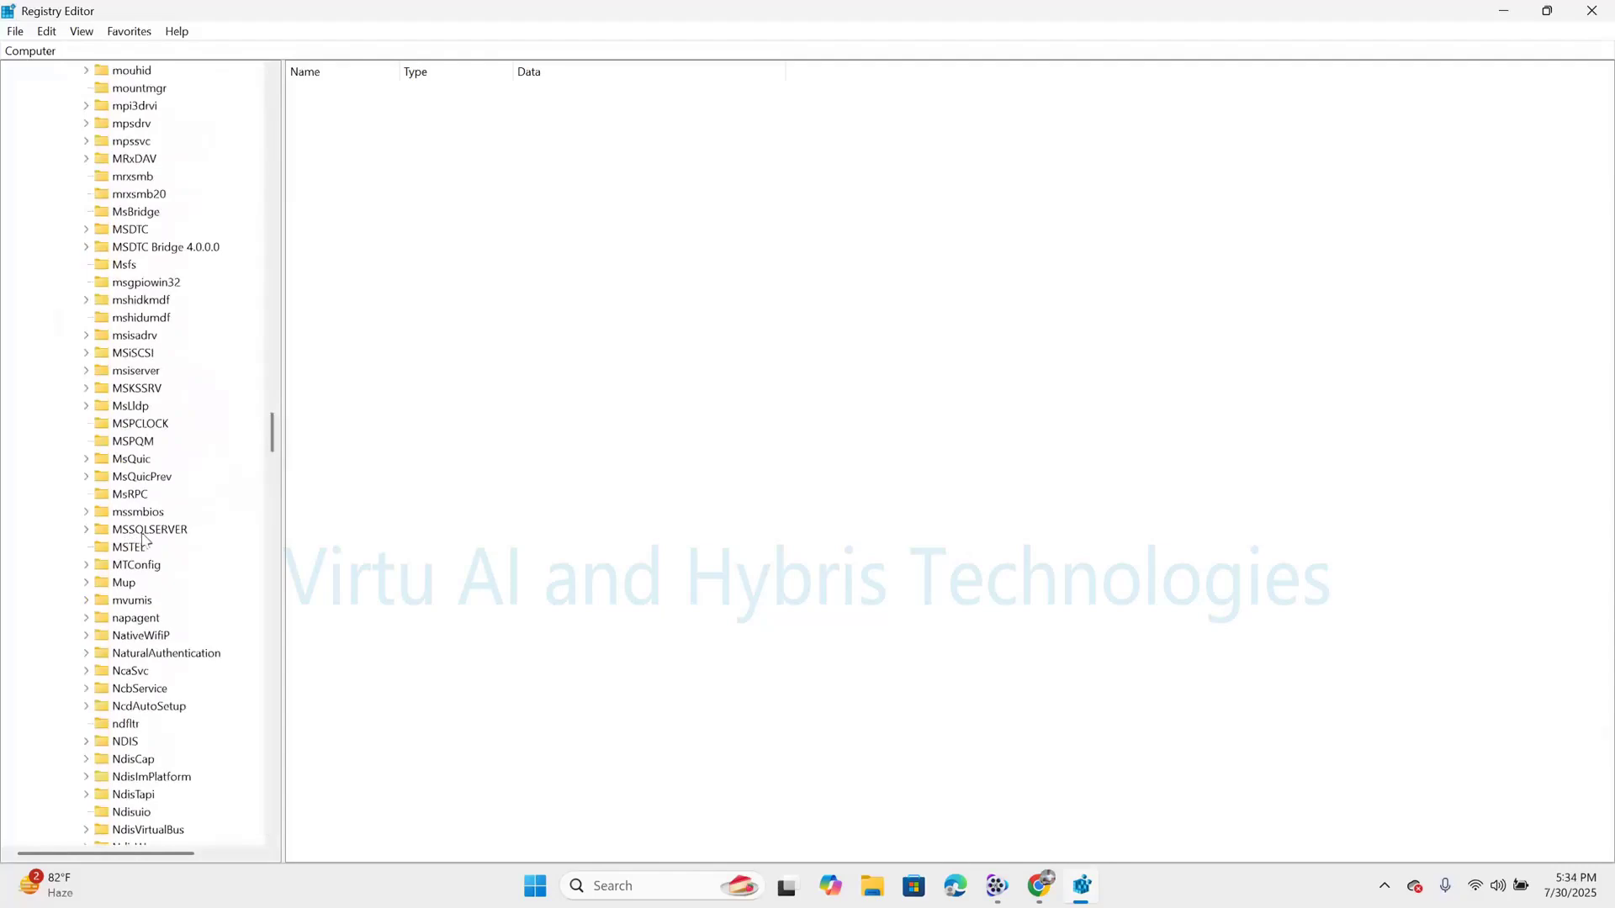
click(150, 530)
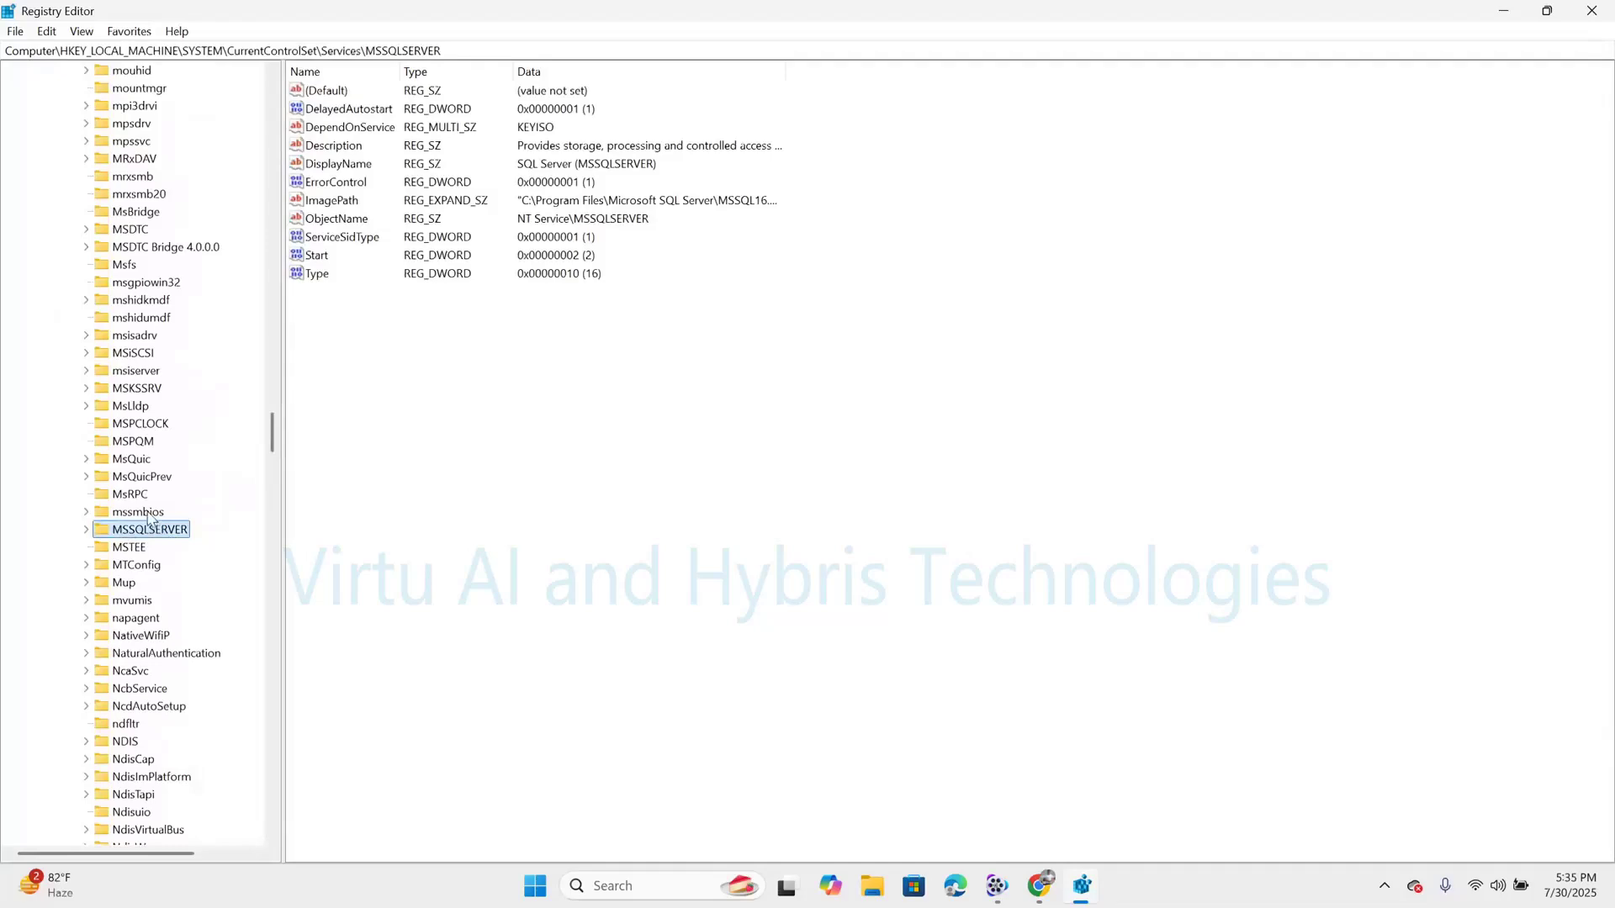
click(143, 513)
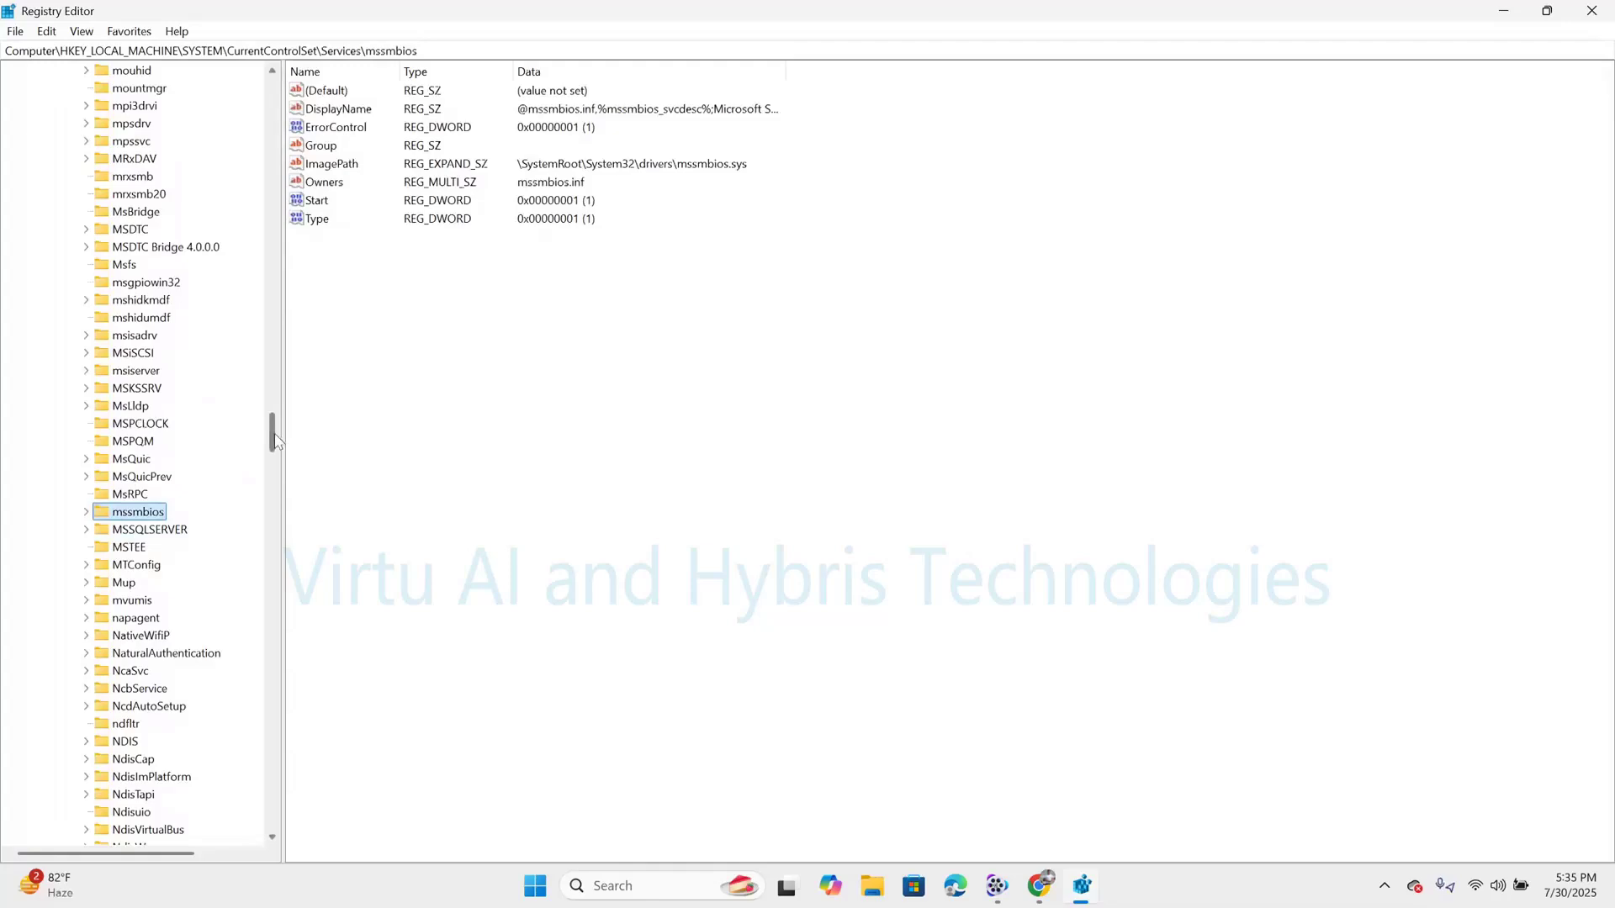
- Collapse HKEY_LOCAL_MACHINE and the whole Computer tree, and close the Registry Editor
drag(275, 440, 276, 76)
click(26, 123)
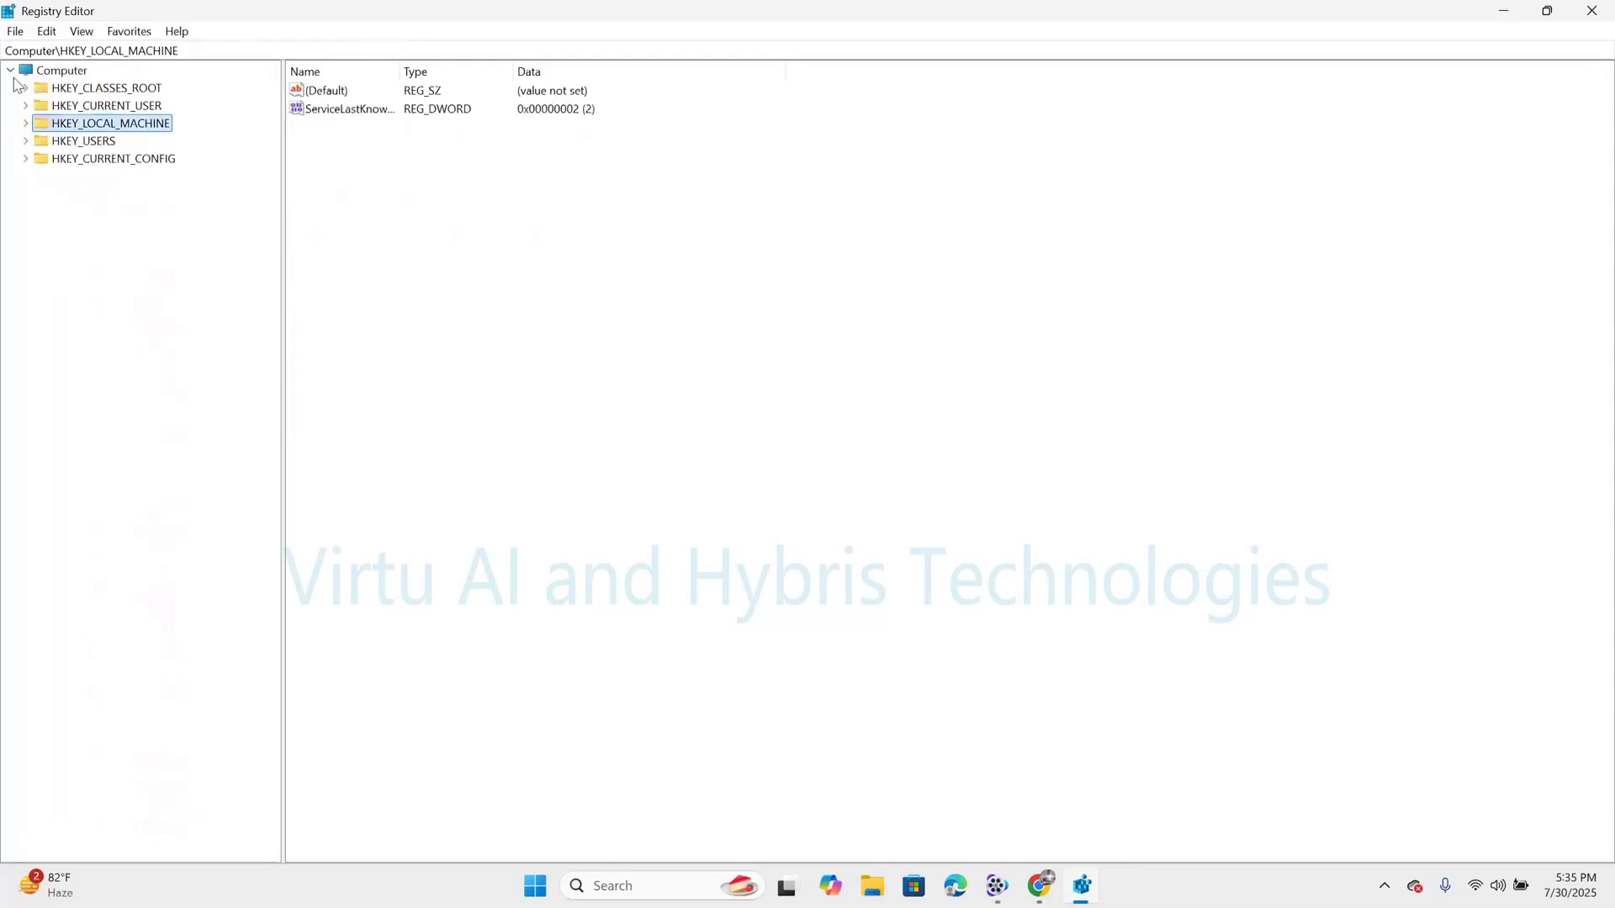
click(10, 71)
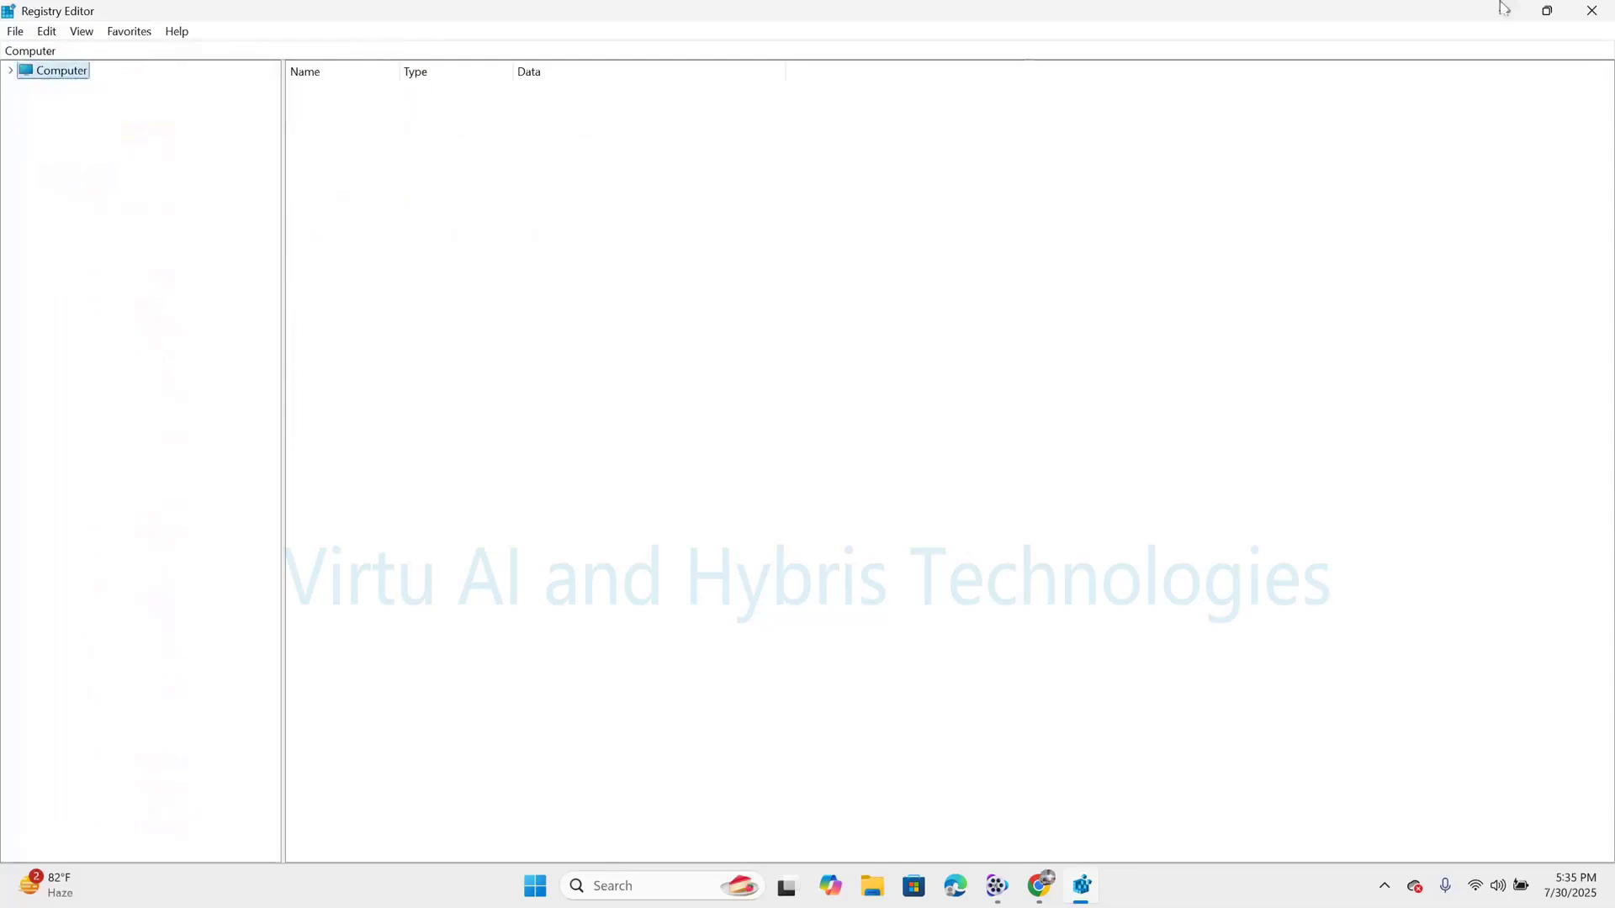
click(1584, 12)
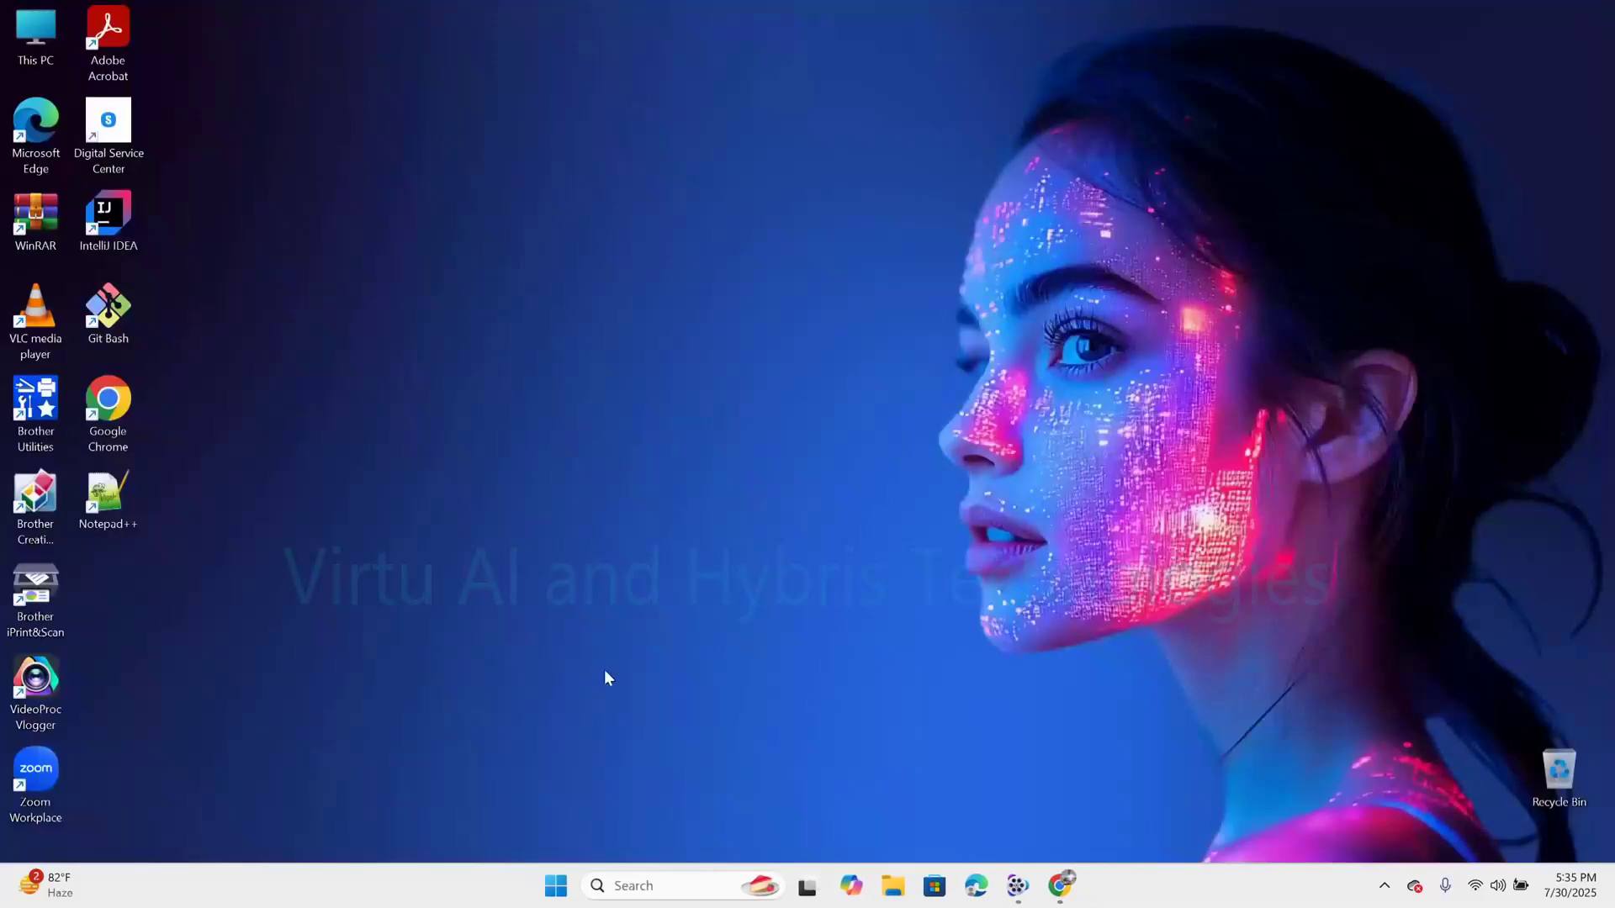
- Restart the computer to complete the MySQL removal
click(555, 883)
click(1042, 820)
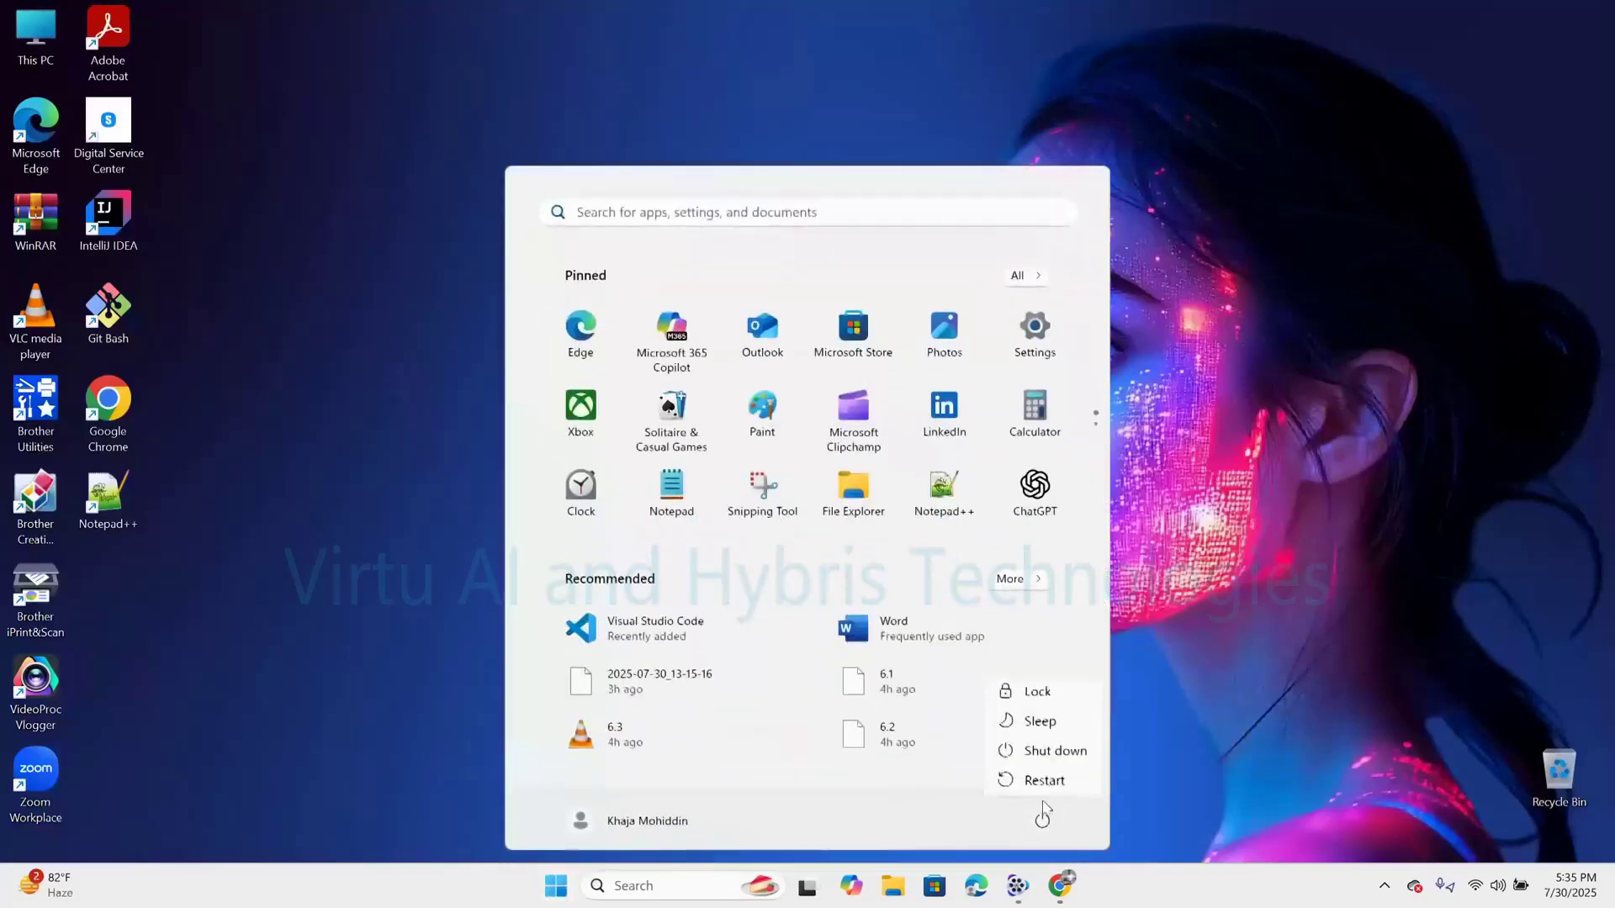
click(1082, 786)
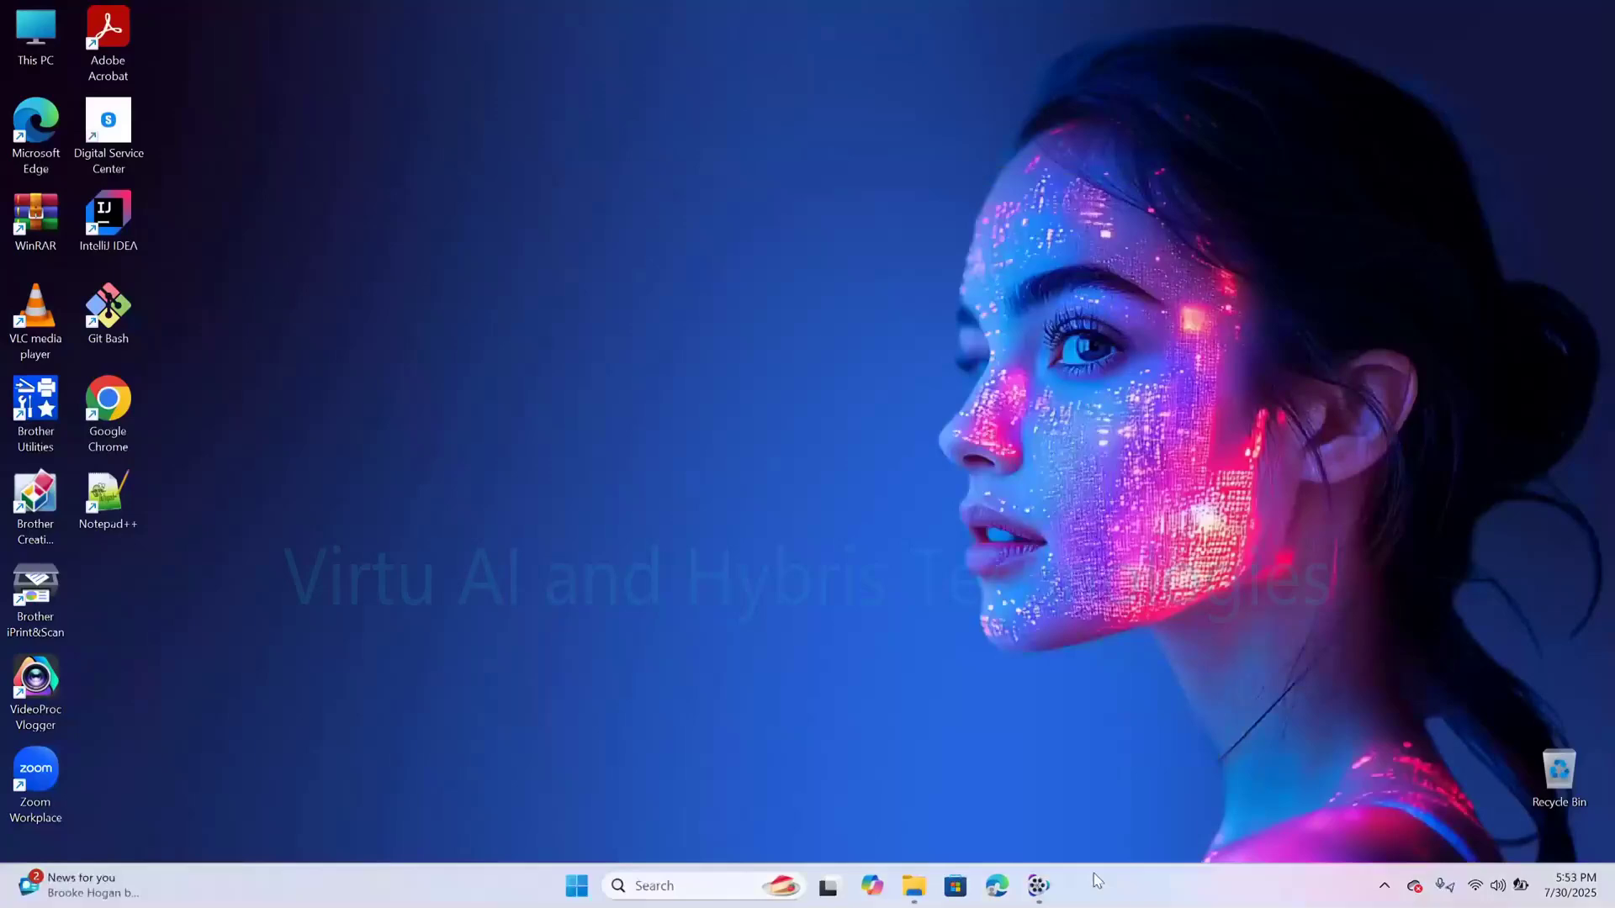